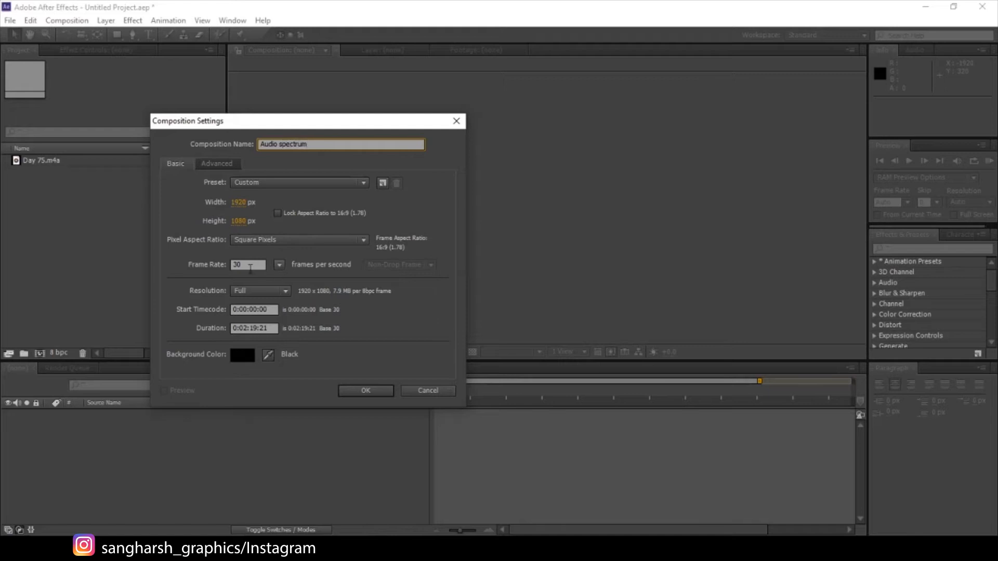
# - Set the Audio spectrum composition's duration to 0:00:30:21 at 30 frames per second and create it
pyautogui.click(253, 265)
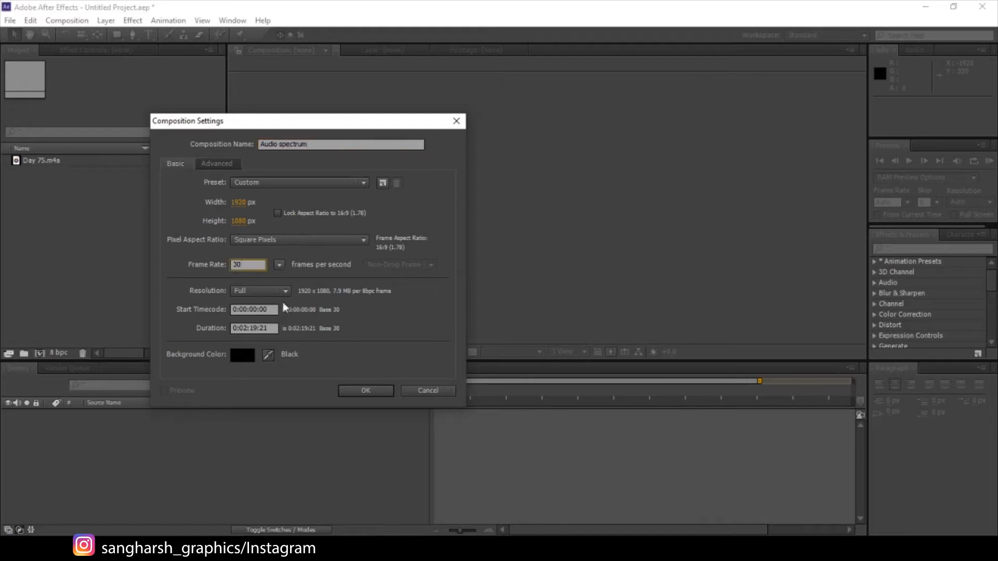
pyautogui.click(273, 327)
pyautogui.press('BackSpace')
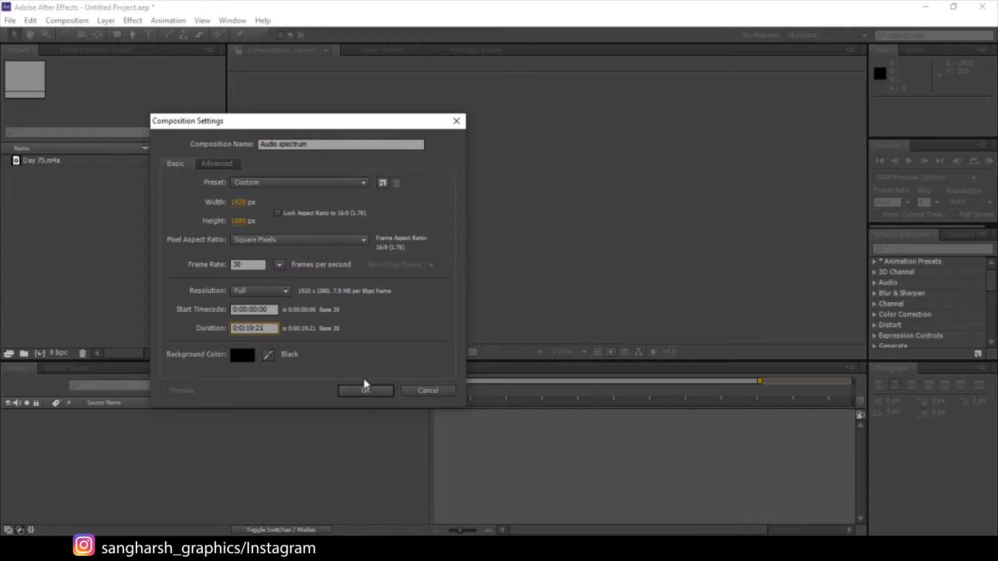
pyautogui.write('0:30')
pyautogui.press('Return')
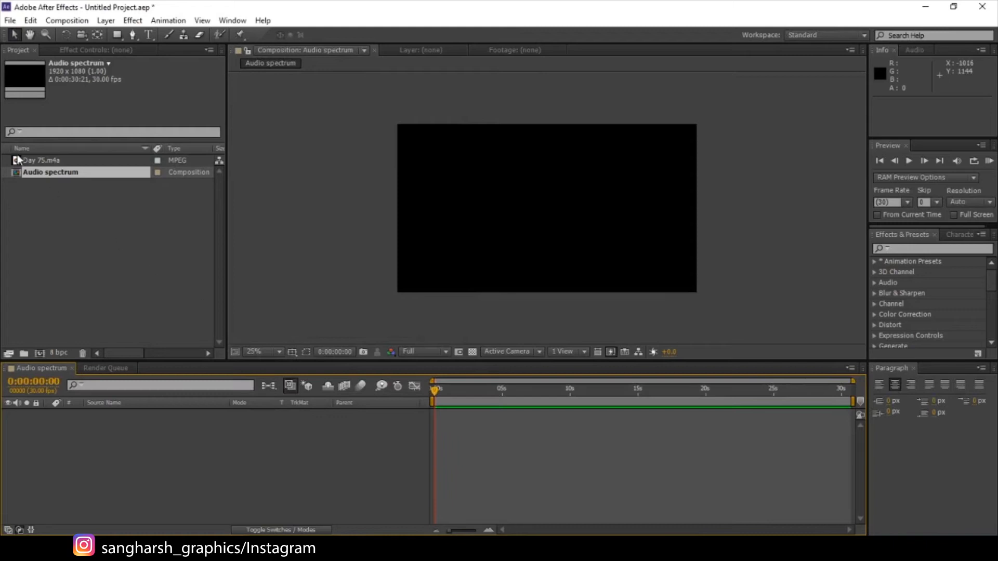
# - Add Day 75.m4a to the Audio spectrum composition and trim the composition to the audio's length
pyautogui.moveTo(58, 160); pyautogui.dragTo(185, 452)
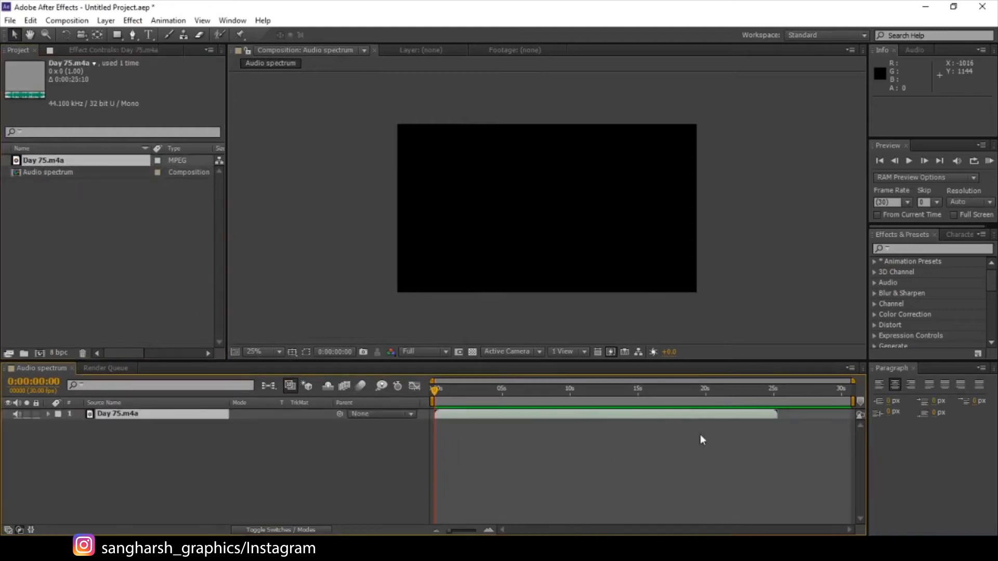
pyautogui.moveTo(849, 401); pyautogui.dragTo(778, 401)
pyautogui.rightClick(765, 400)
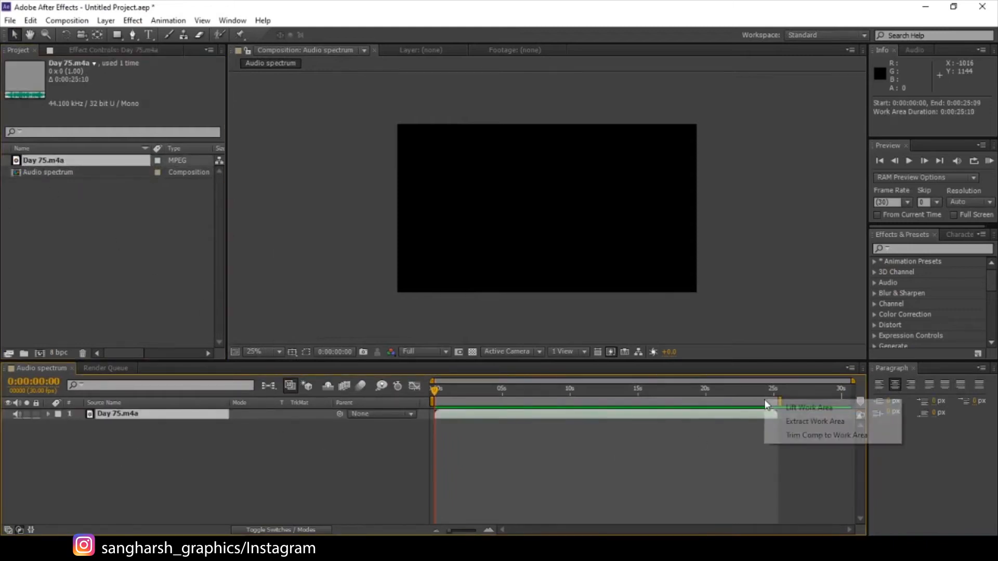
pyautogui.click(806, 435)
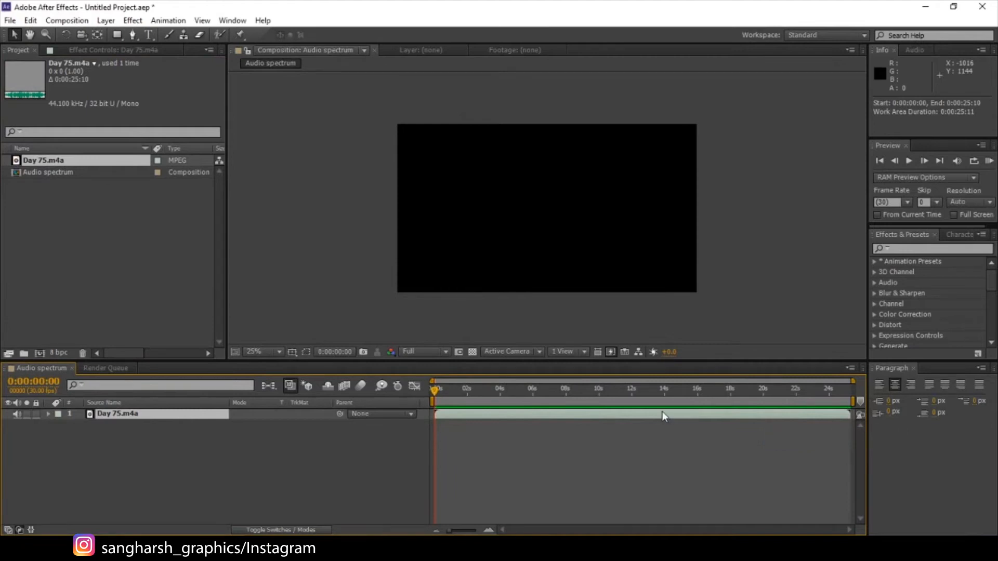
# - Inspect the waveform of the Day 75.m4a layer and set its Audio Levels to +5 dB
pyautogui.press('l')
pyautogui.press('l')
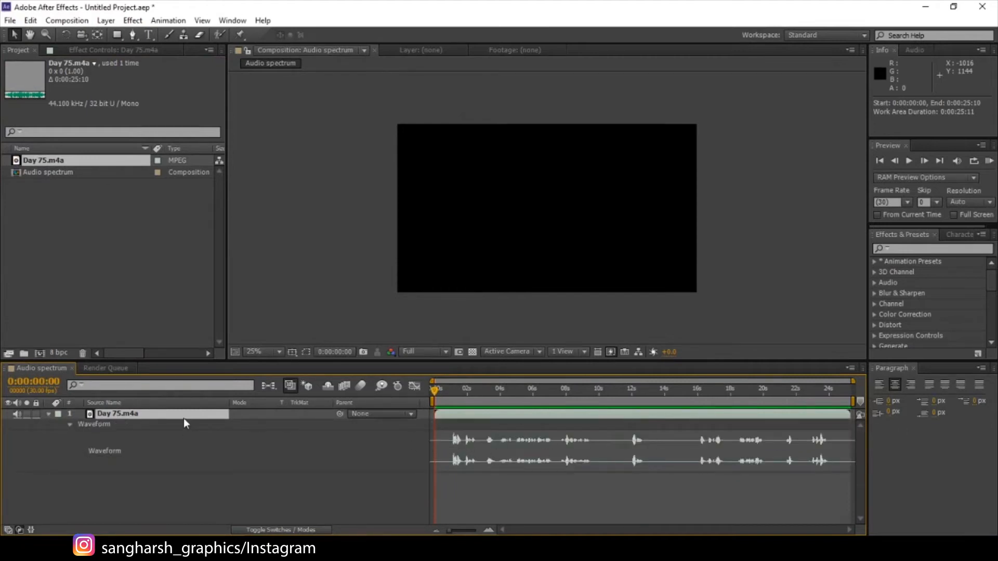
pyautogui.press('l')
pyautogui.press('l')
pyautogui.press('l')
pyautogui.press('l')
pyautogui.press('l')
pyautogui.click(239, 425)
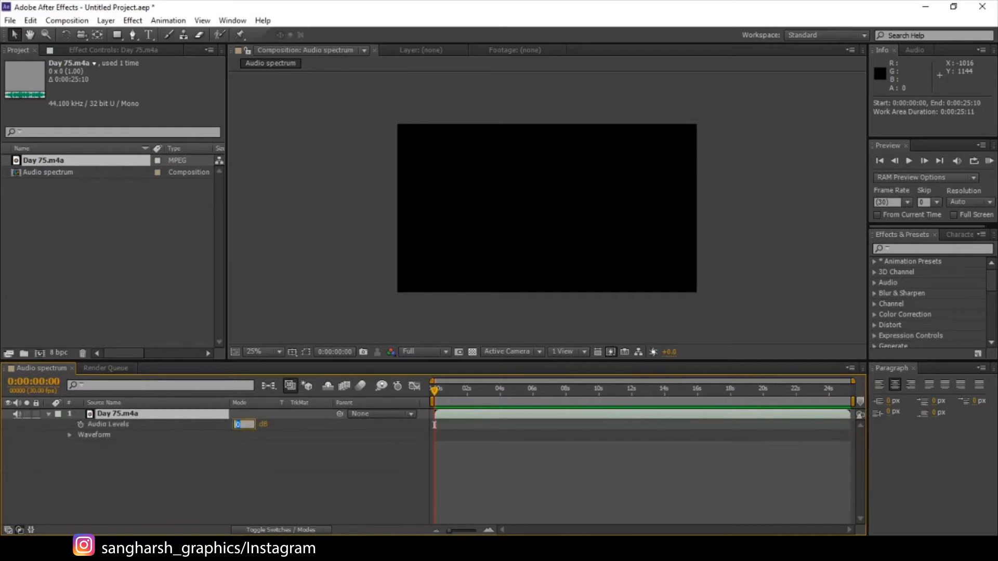
pyautogui.write('5')
pyautogui.press('Return')
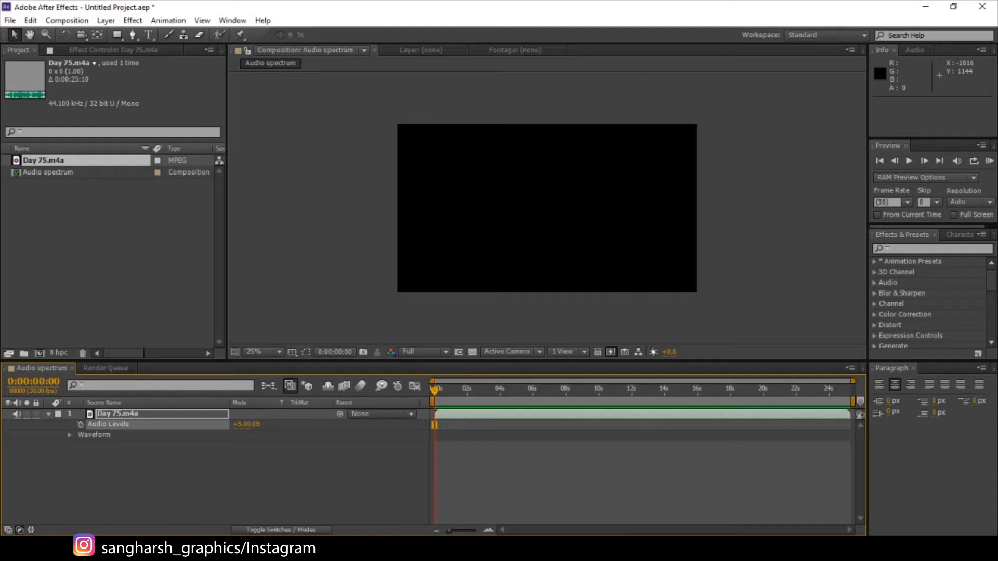
# - Display the Day 75.m4a waveform, preview the audio from 0:00:00:28, and collapse the layer
pyautogui.click(177, 414)
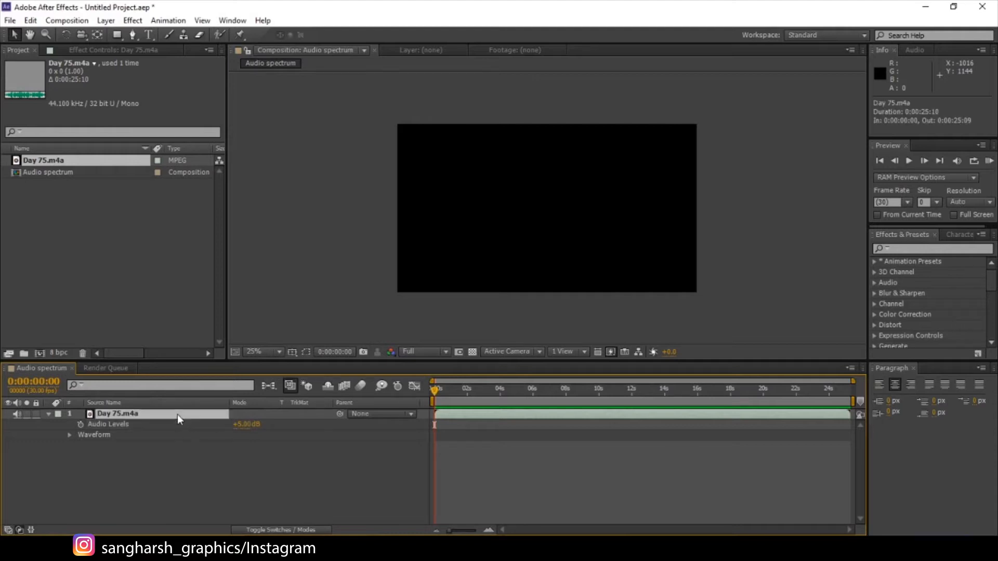
pyautogui.press('l')
pyautogui.press('l')
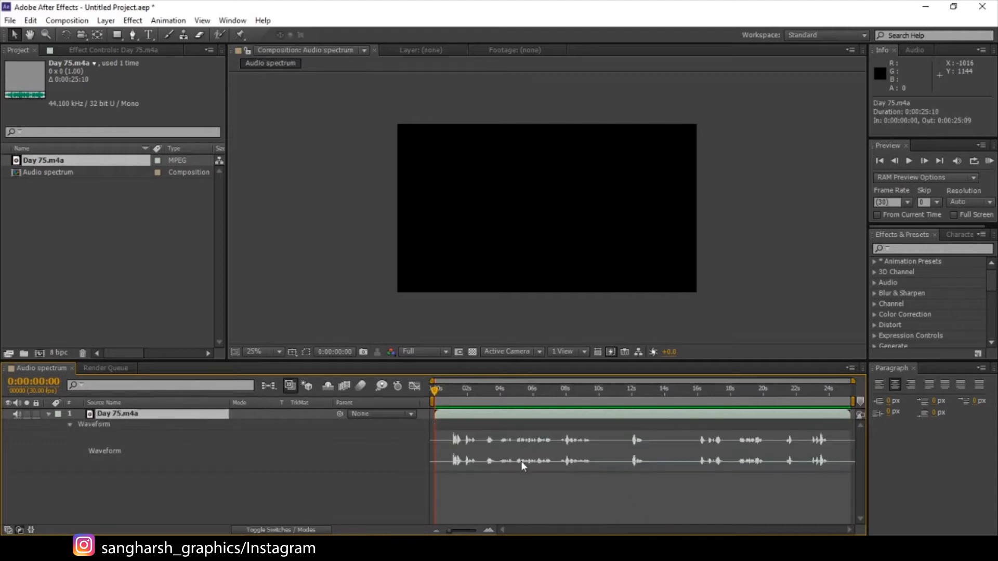
pyautogui.click(472, 389)
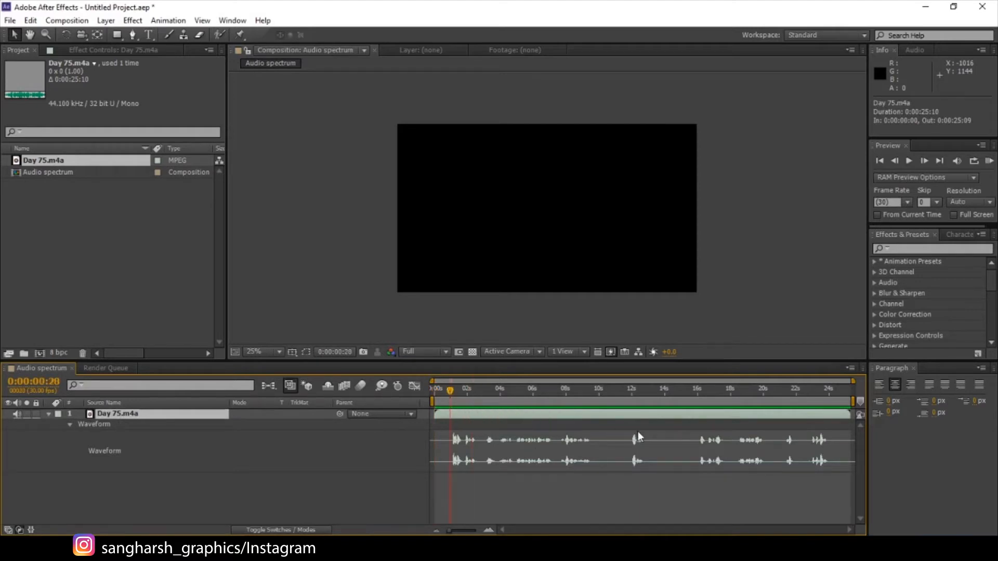
pyautogui.press('KP_Decimal')
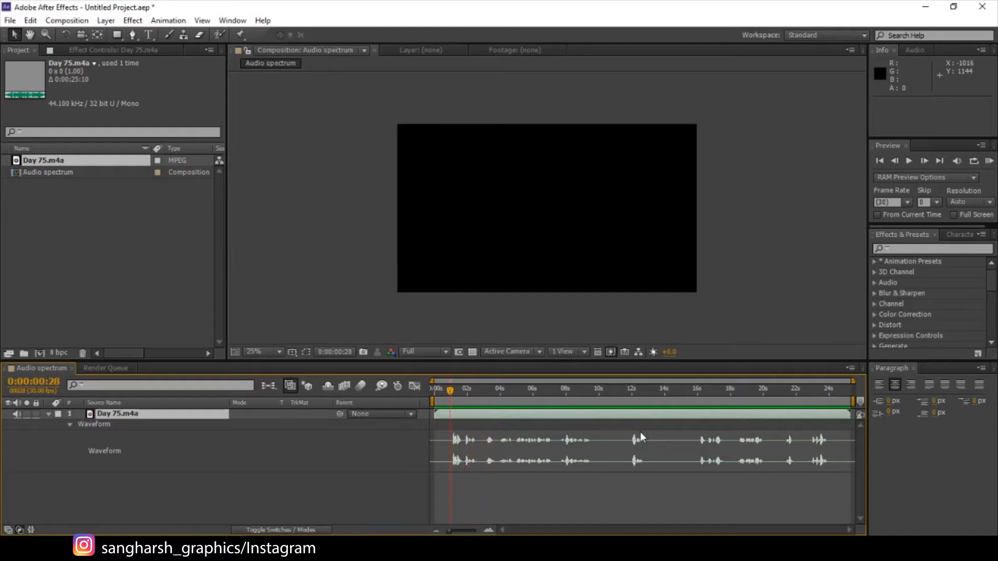
pyautogui.click(49, 419)
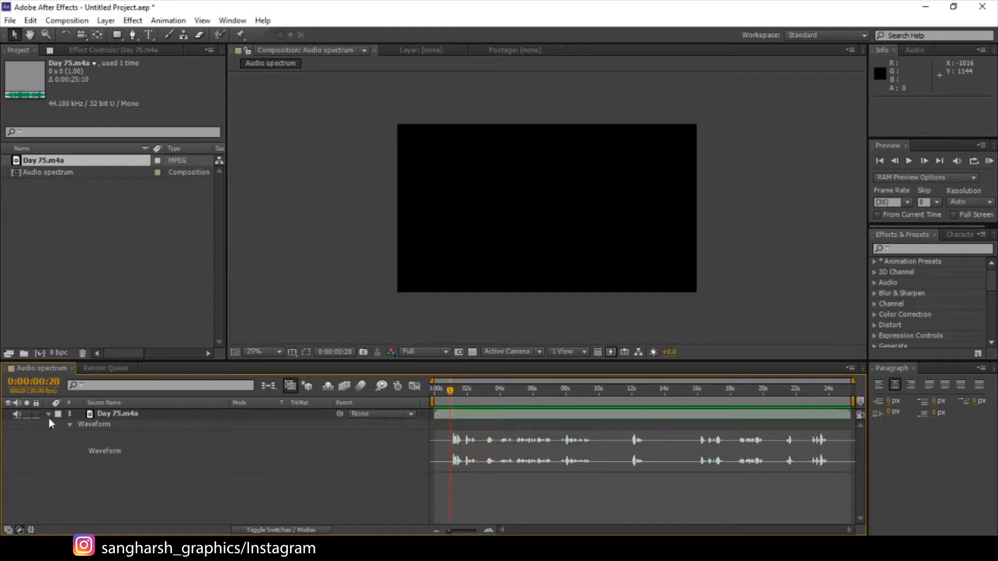
pyautogui.click(48, 416)
# - Create a black 1920 x 1080 solid layer named BG
pyautogui.rightClick(130, 422)
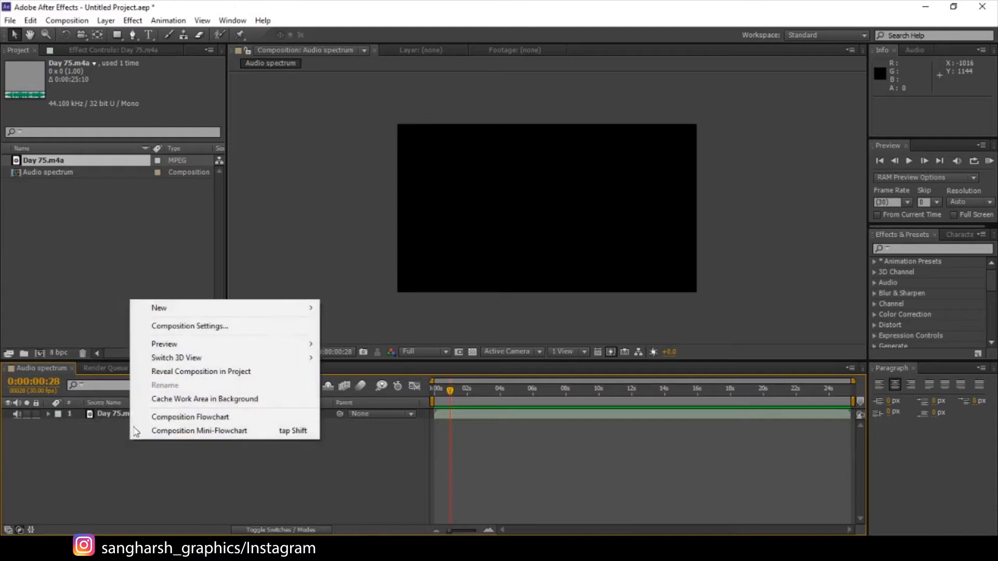
pyautogui.moveTo(189, 309)
pyautogui.click(362, 340)
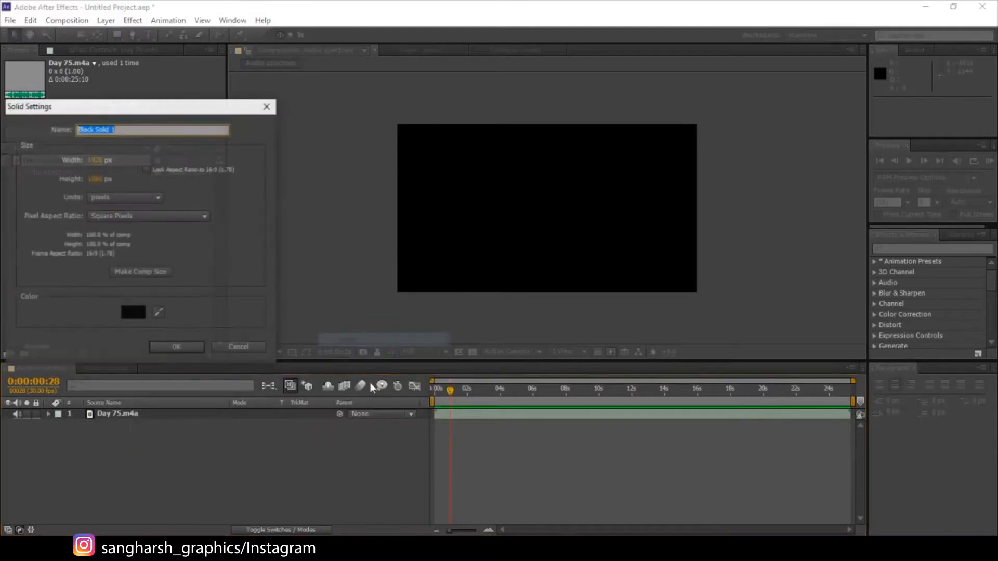
pyautogui.write('BG')
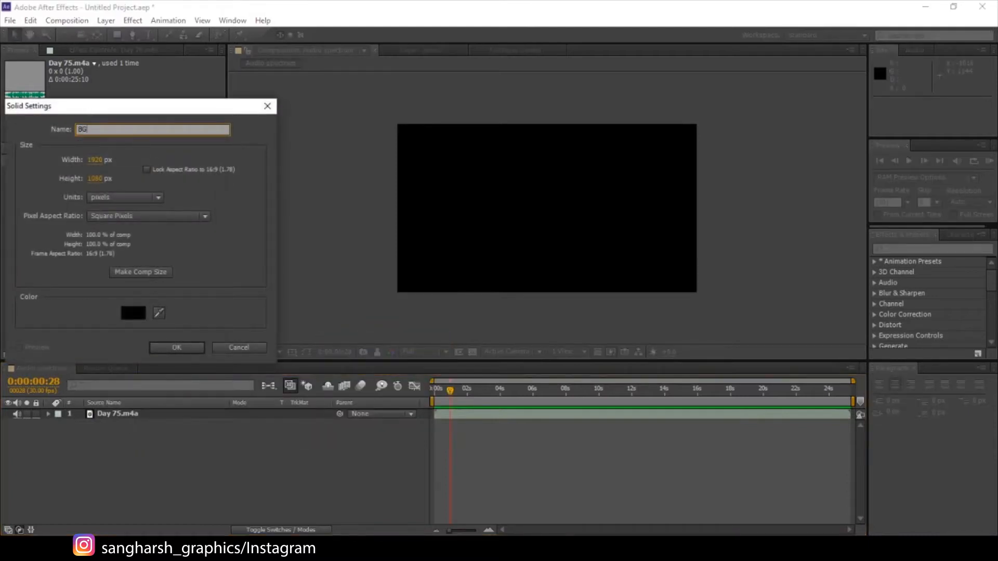
pyautogui.press('Return')
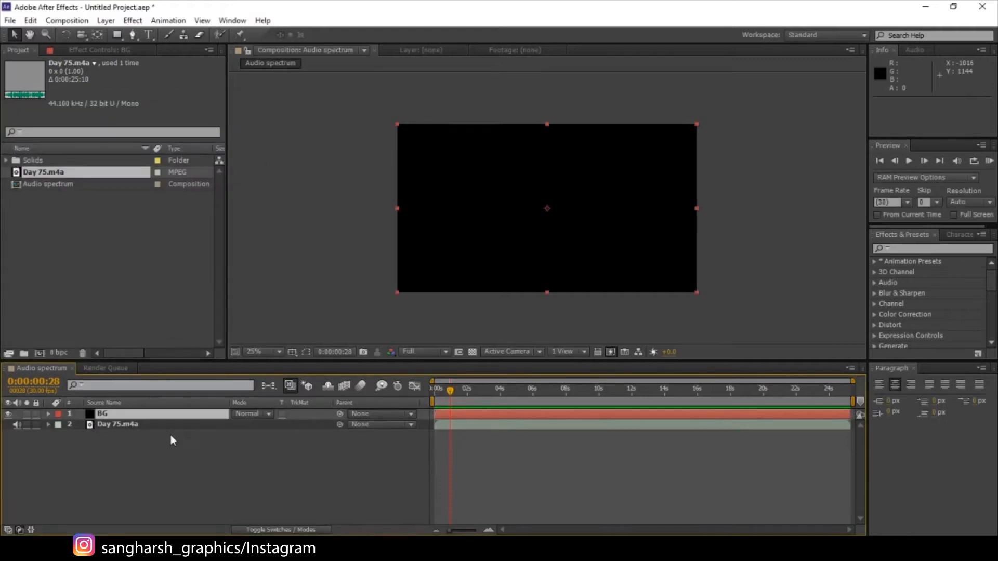
# - Apply the Ramp effect to BG as a Radial Ramp with its start point near the frame's centre, about 956, 536
pyautogui.click(934, 250)
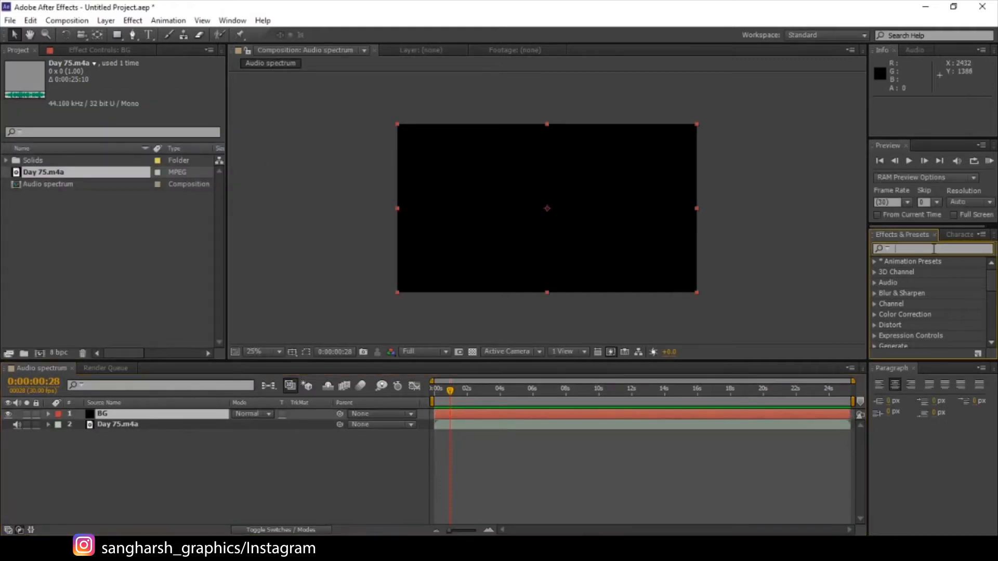
pyautogui.write('ramp')
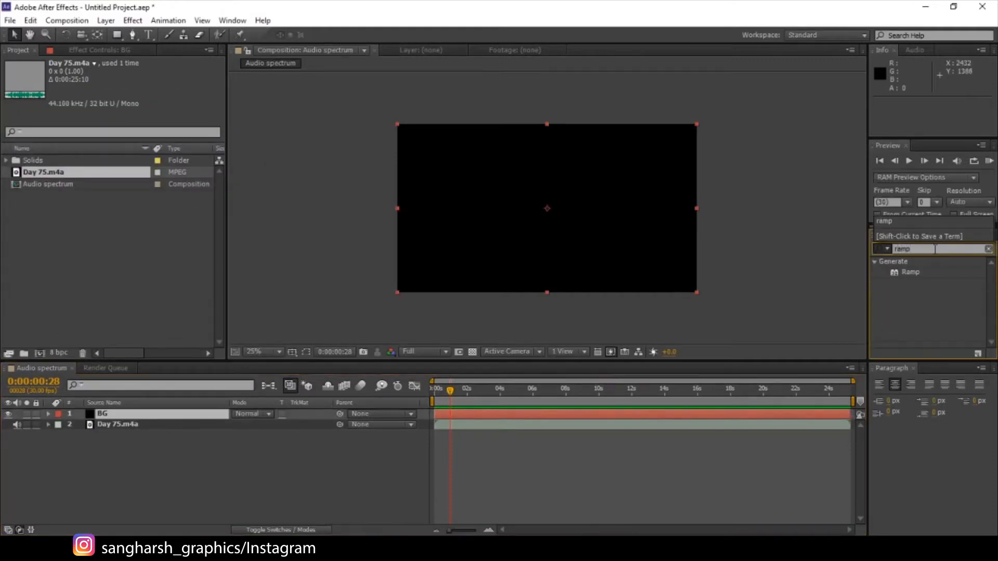
pyautogui.moveTo(907, 273); pyautogui.dragTo(107, 415)
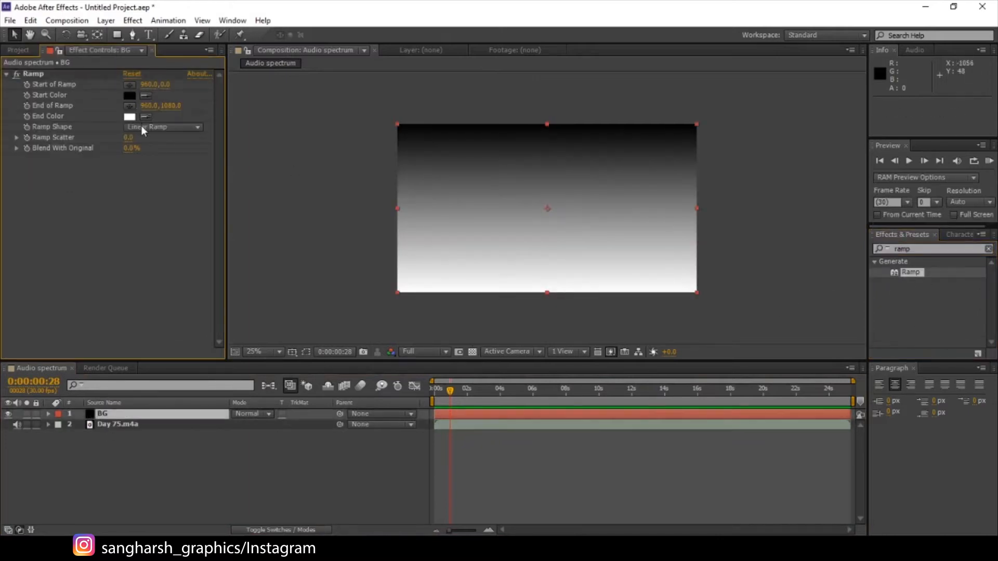
pyautogui.click(141, 127)
pyautogui.click(159, 158)
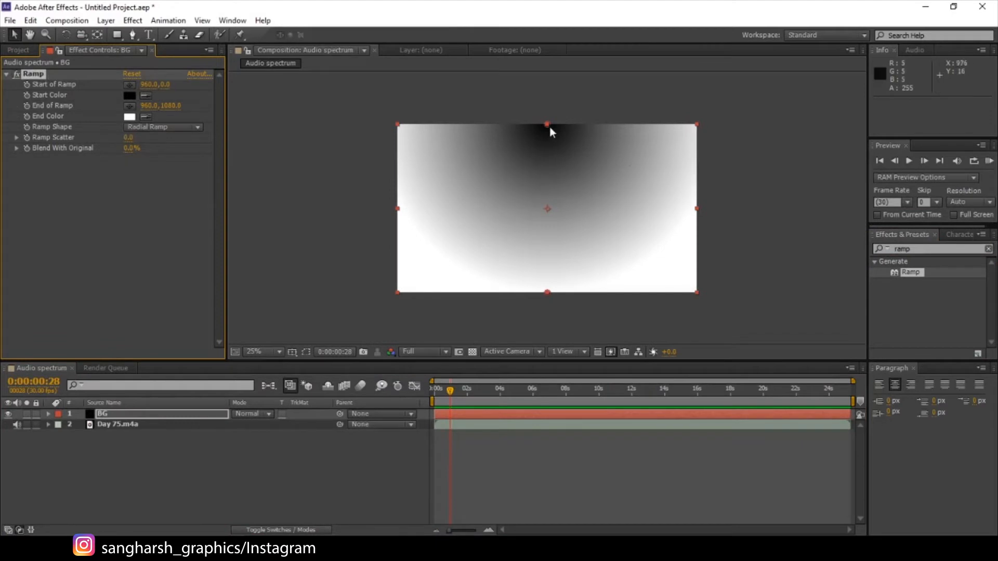
pyautogui.moveTo(547, 124); pyautogui.dragTo(551, 210)
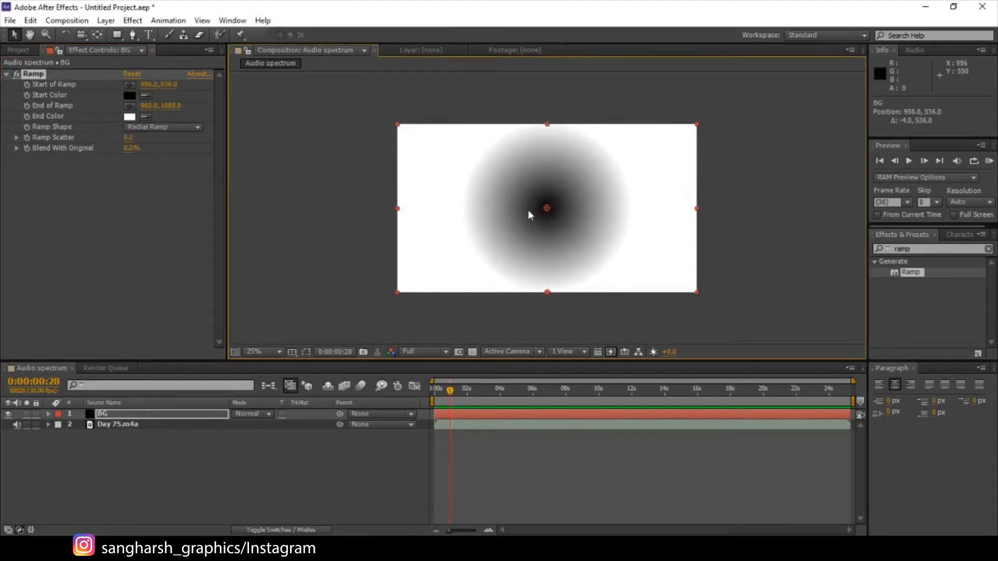
# - Set the ramp's End Color to black (000000) and its Start Color to a very dark red (RGB 22, 0, 0)
pyautogui.click(130, 117)
pyautogui.moveTo(710, 353); pyautogui.dragTo(560, 481)
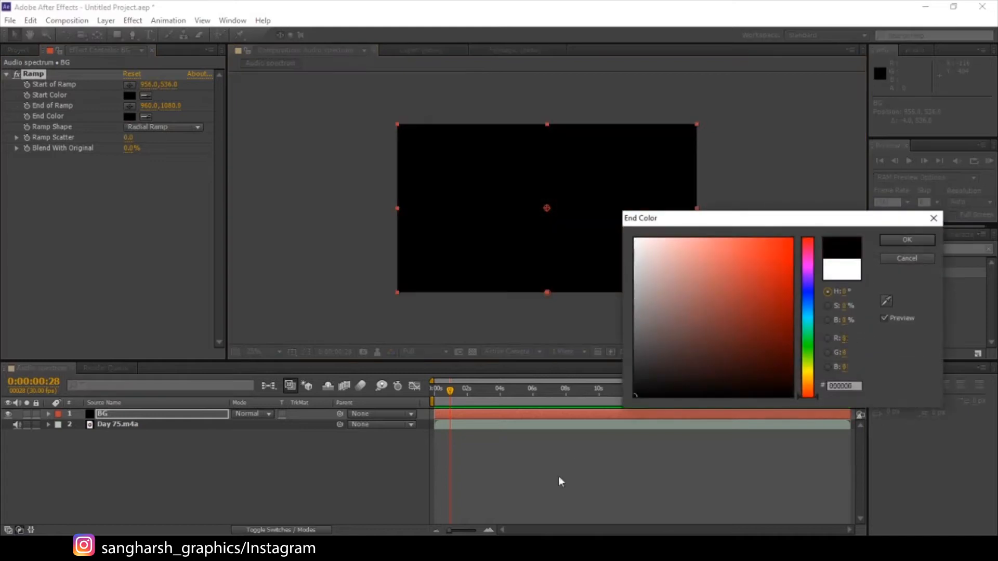
pyautogui.click(907, 240)
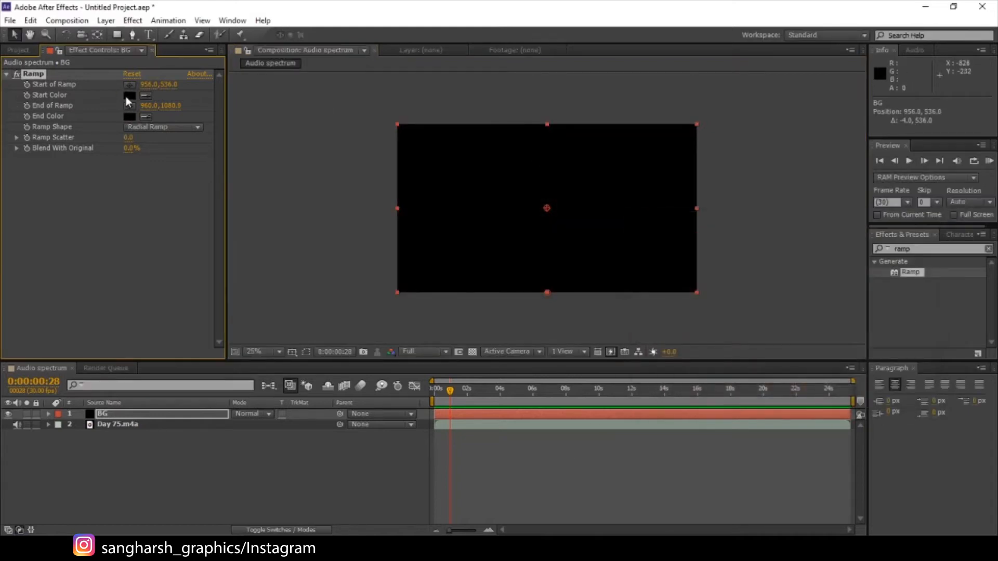
pyautogui.click(129, 96)
pyautogui.moveTo(764, 333); pyautogui.dragTo(828, 384)
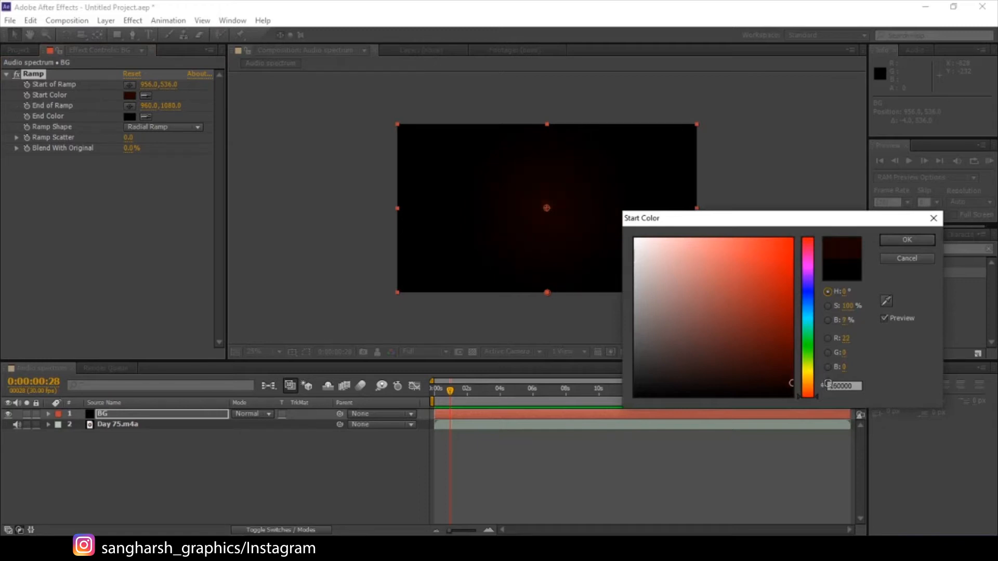
pyautogui.click(897, 242)
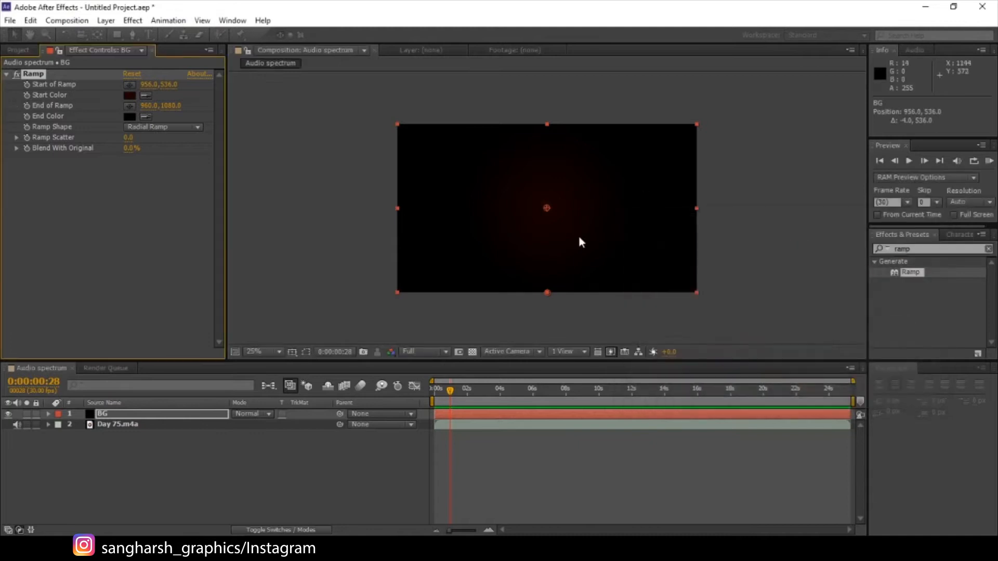
# - Move the ramp's end point to the lower-left corner of the composition frame, at about 3, 1074
pyautogui.moveTo(547, 292); pyautogui.dragTo(397, 292)
pyautogui.click(265, 353)
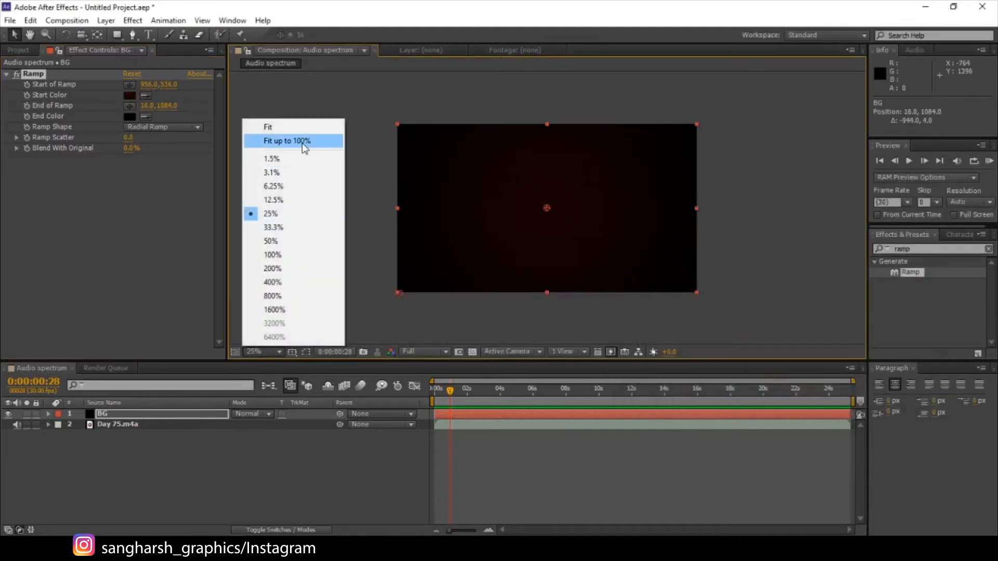
pyautogui.click(278, 134)
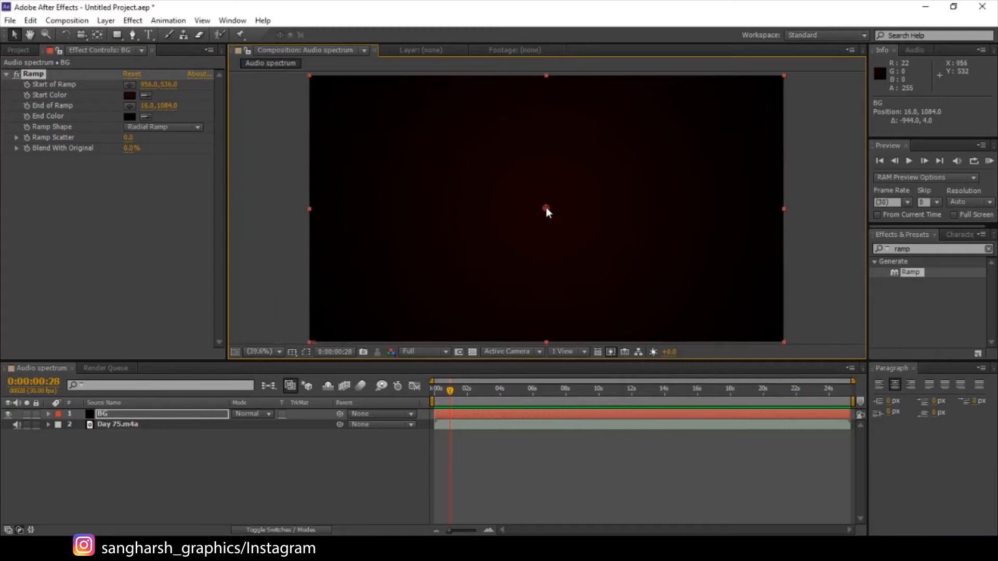
pyautogui.moveTo(315, 344)
pyautogui.mouseDown()
pyautogui.moveTo(325, 319)
pyautogui.moveTo(494, 221)
pyautogui.moveTo(437, 293)
pyautogui.moveTo(533, 213)
pyautogui.moveTo(351, 329)
pyautogui.moveTo(311, 340)
pyautogui.mouseUp()
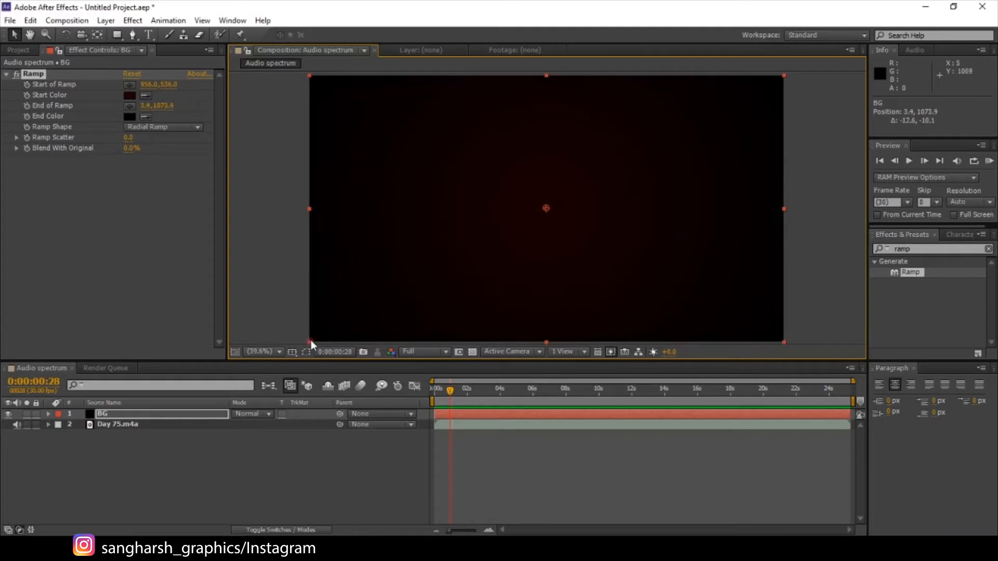
# - Change the ramp's Start Color to a slightly brighter dark red
pyautogui.click(129, 97)
pyautogui.moveTo(769, 356)
pyautogui.mouseDown()
pyautogui.moveTo(792, 378)
pyautogui.moveTo(807, 374)
pyautogui.mouseUp()
pyautogui.click(914, 241)
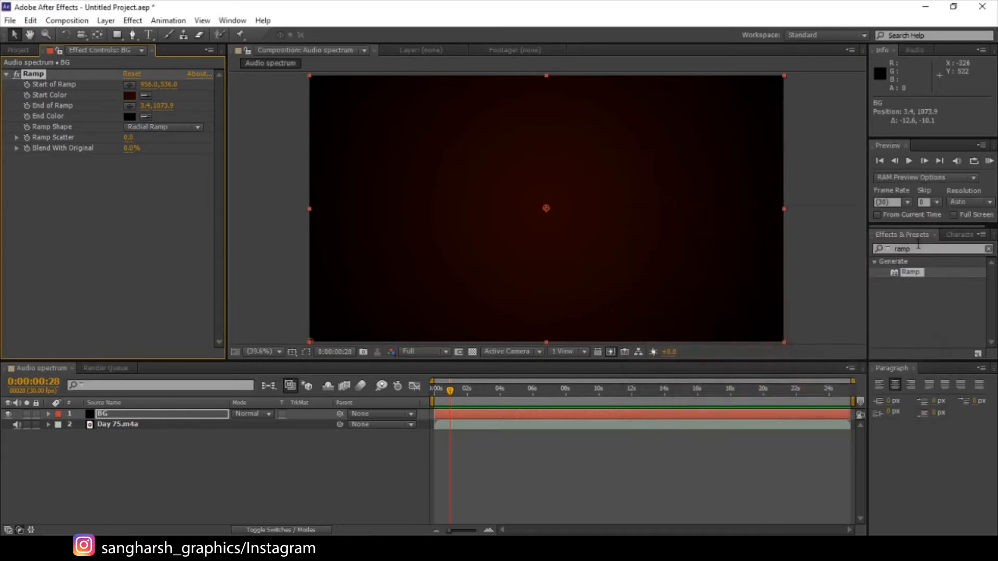
# - Create a black 1920 x 1080 solid layer named Reactor above BG
pyautogui.rightClick(317, 489)
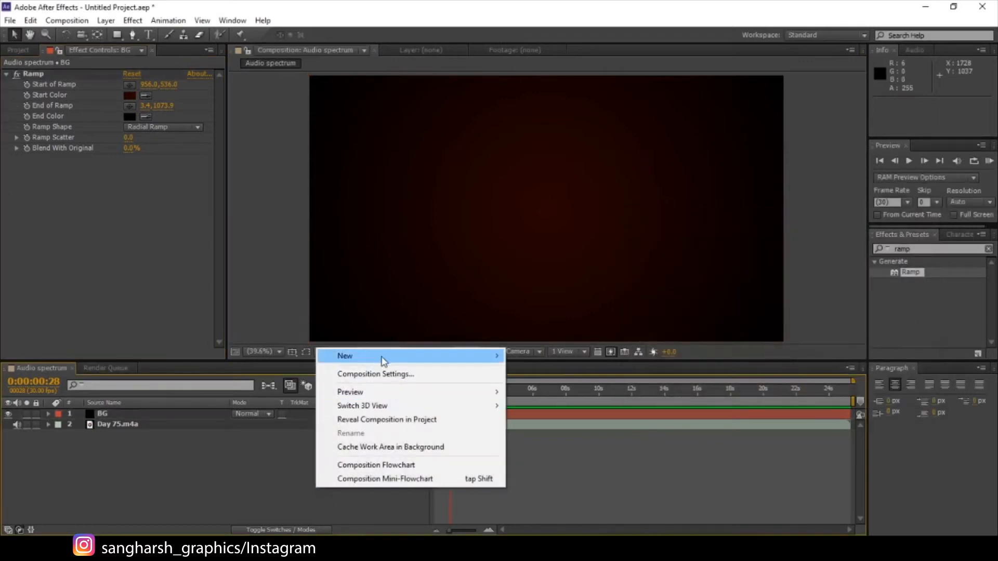
pyautogui.moveTo(383, 361)
pyautogui.click(535, 387)
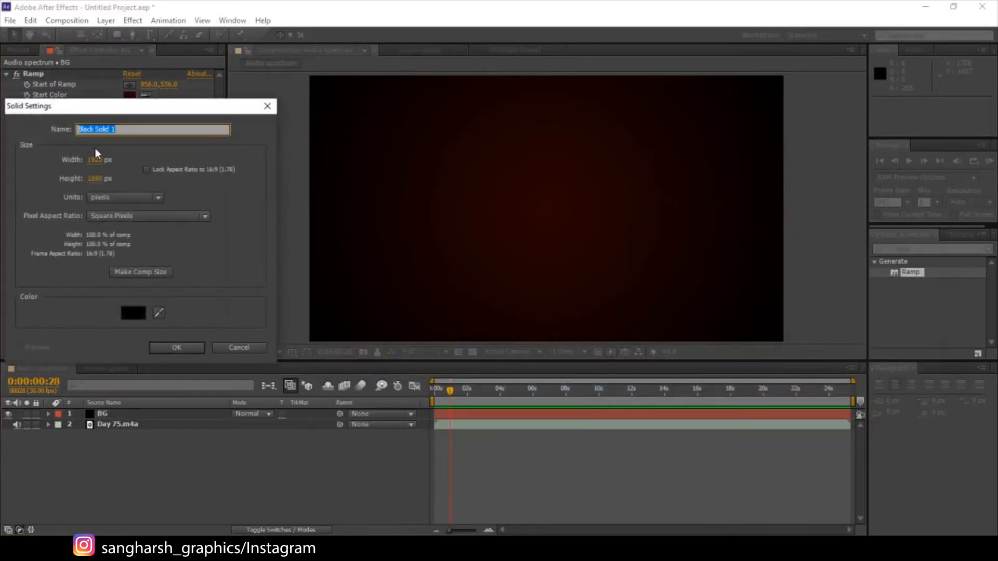
pyautogui.write('Realtor')
pyautogui.press('Return')
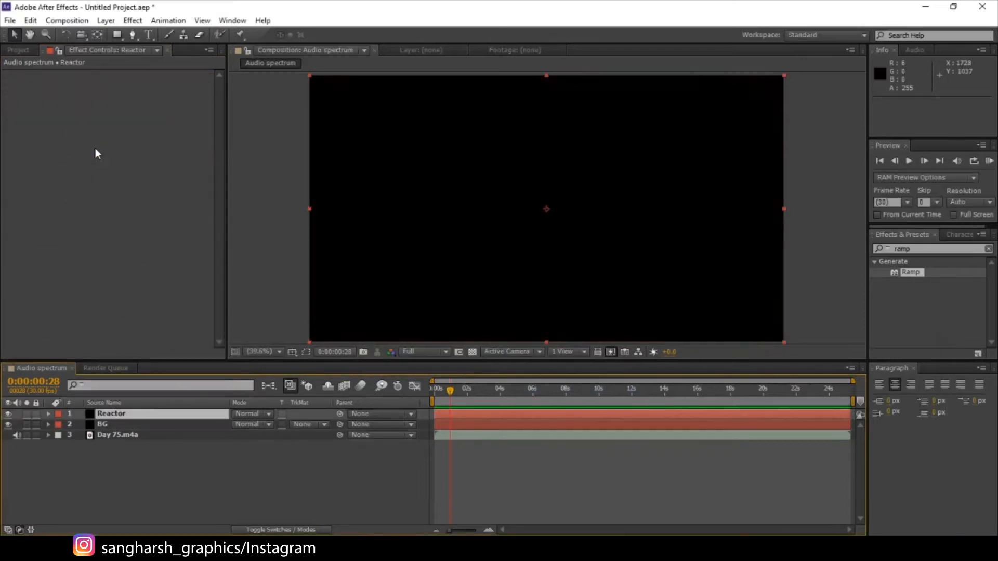
# - Draw a circular mask about 475 px in diameter on the Reactor layer, centred in the composition, with the Ellipse tool
pyautogui.click(117, 34)
pyautogui.click(180, 62)
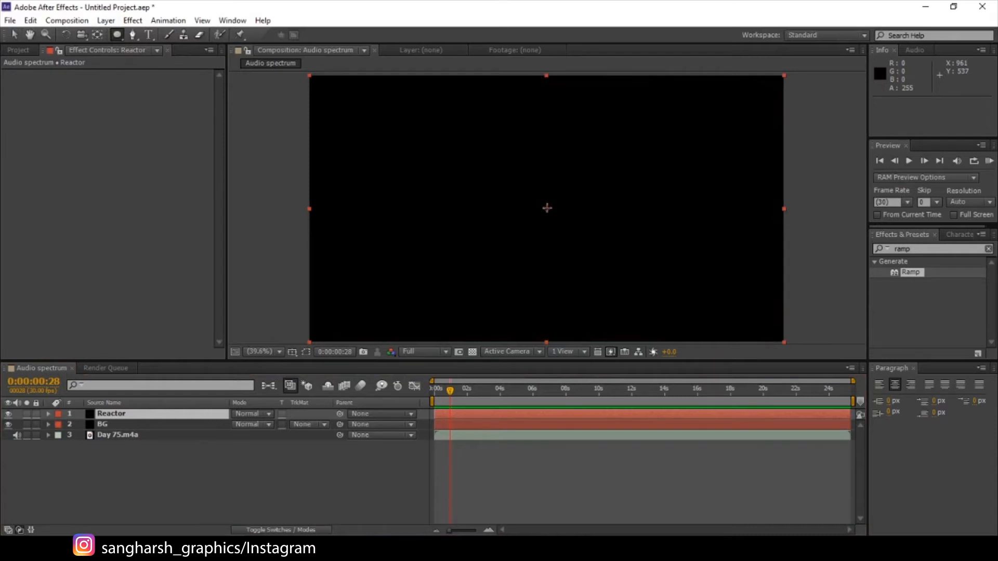
pyautogui.moveTo(546, 208); pyautogui.dragTo(546, 207)
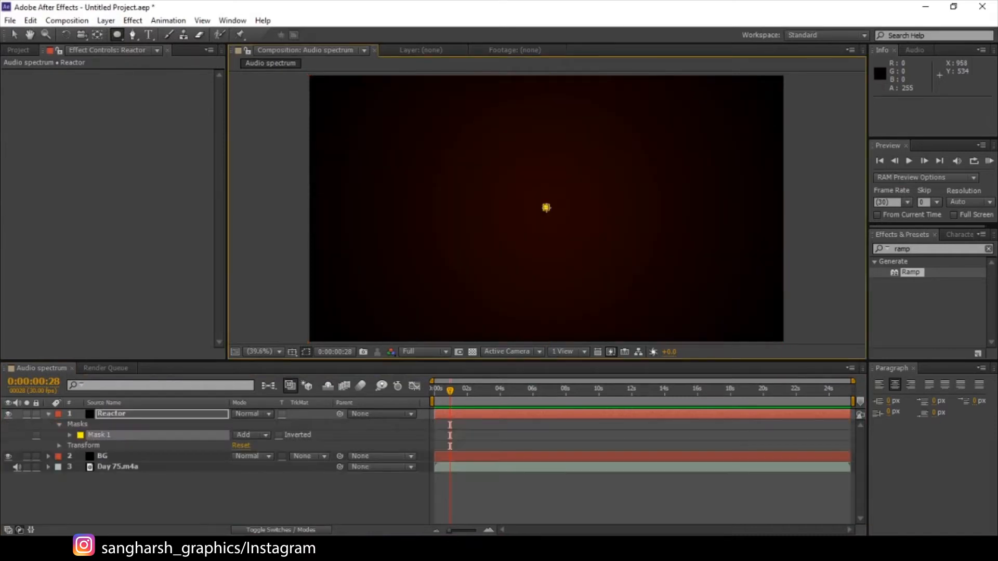
pyautogui.moveTo(546, 208); pyautogui.dragTo(605, 264)
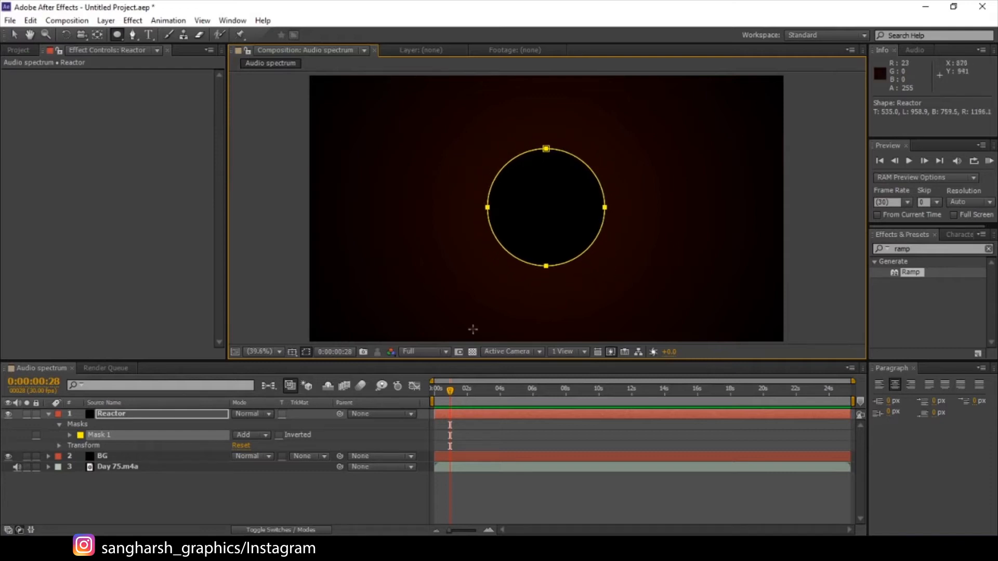
# - Set the mode of Reactor's Mask 1 to None and expand the mask's properties
pyautogui.click(261, 436)
pyautogui.click(268, 339)
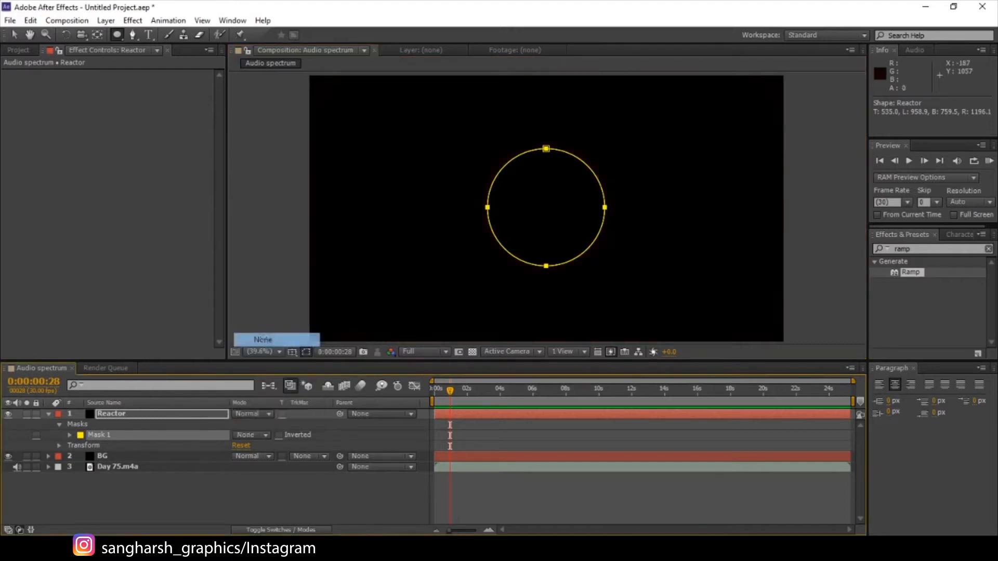
pyautogui.click(68, 435)
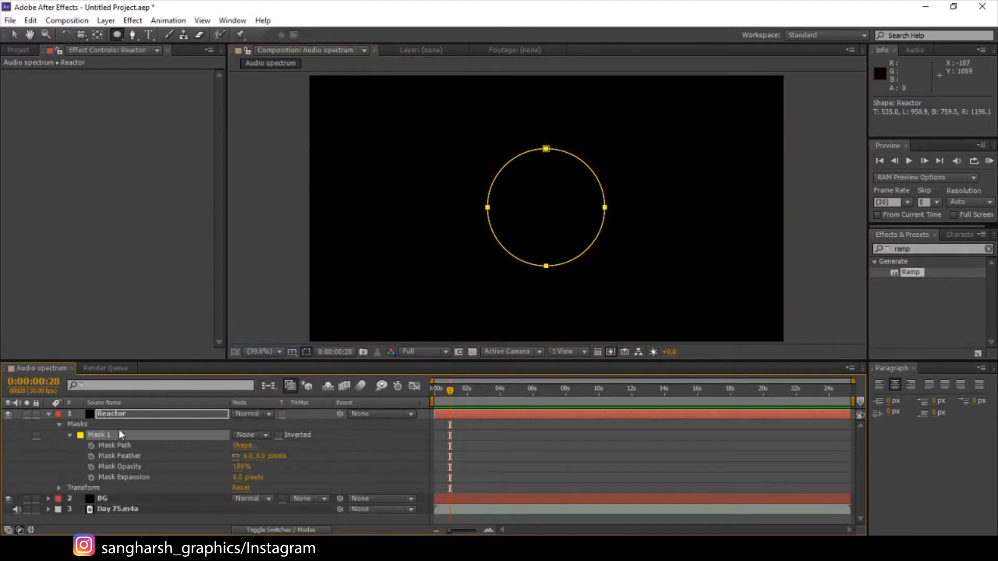
# - Find the Audio Spectrum effect by searching for "spectr" and apply it to the Reactor layer
pyautogui.click(914, 249)
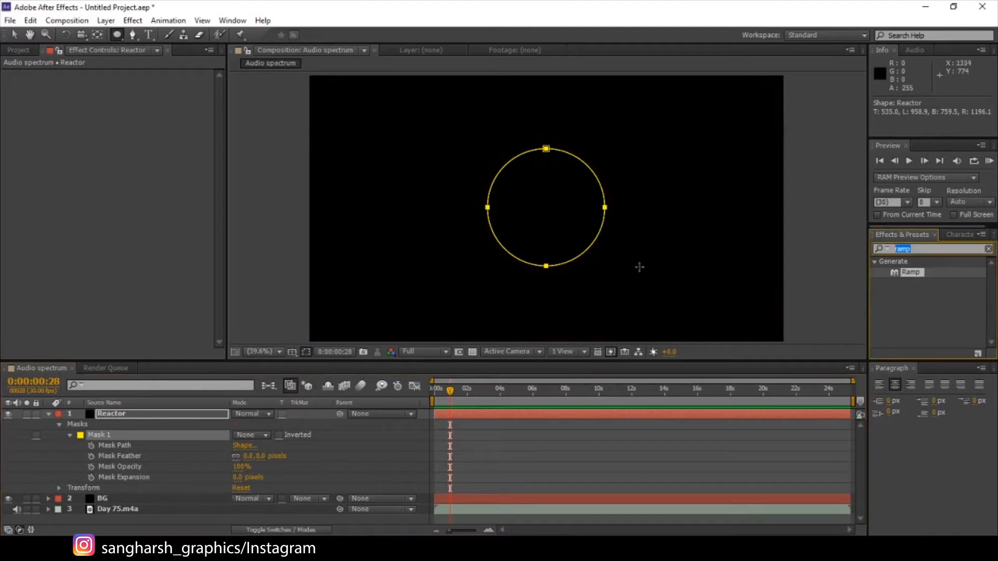
pyautogui.write('spectr')
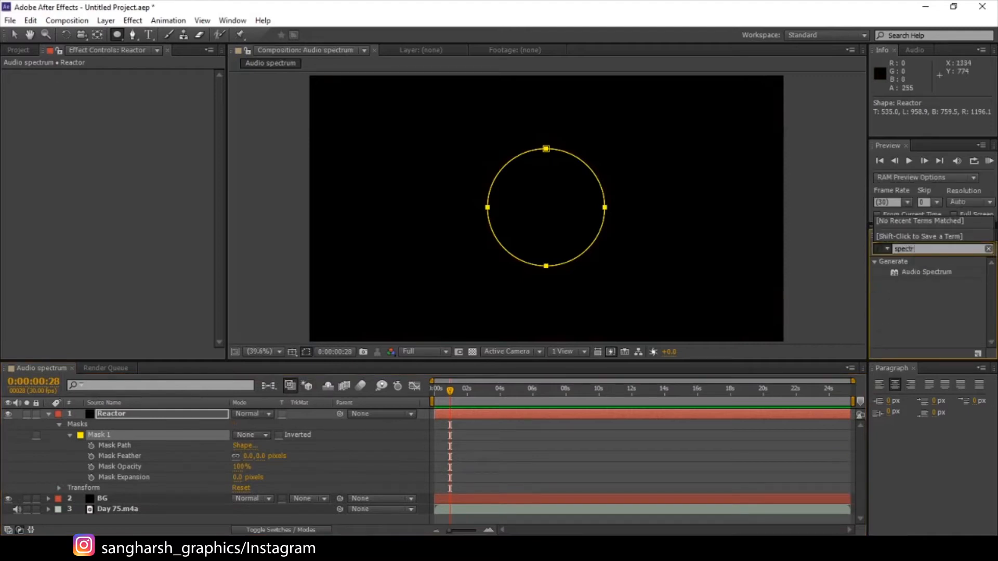
pyautogui.moveTo(926, 272); pyautogui.dragTo(117, 413)
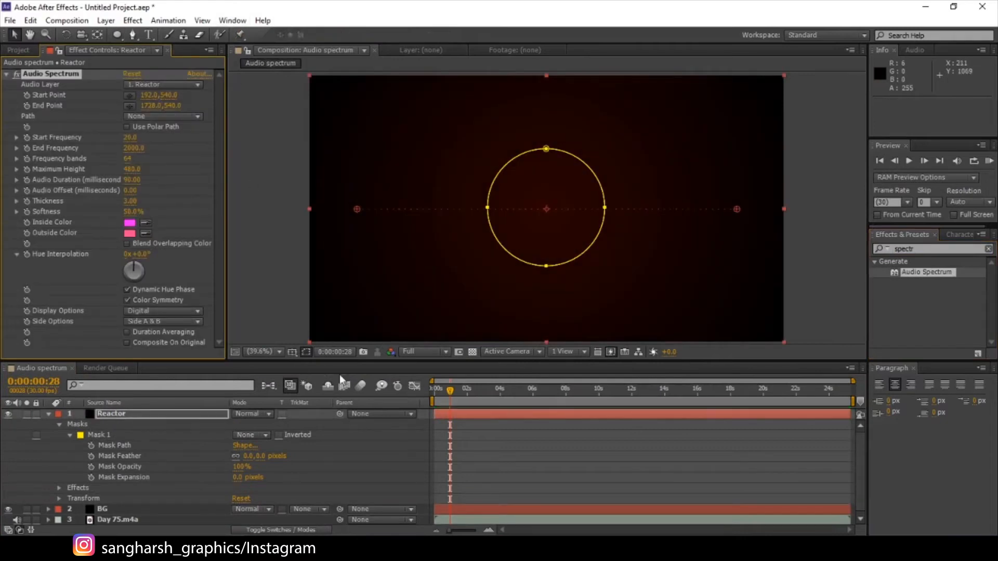
# - Hide the mask outline in the composition view and set the Audio Spectrum's Path to Mask 1
pyautogui.click(306, 352)
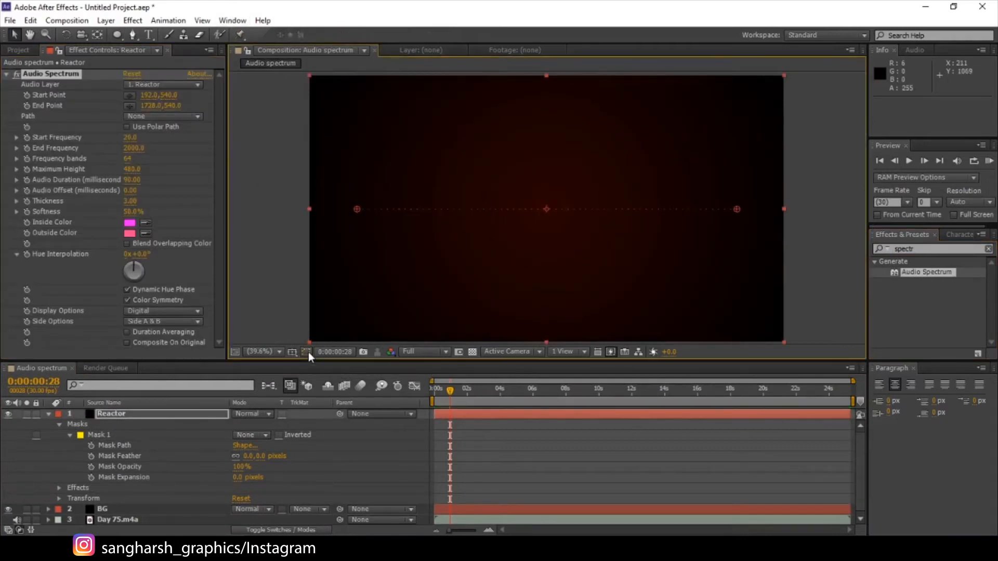
pyautogui.click(161, 117)
pyautogui.click(161, 142)
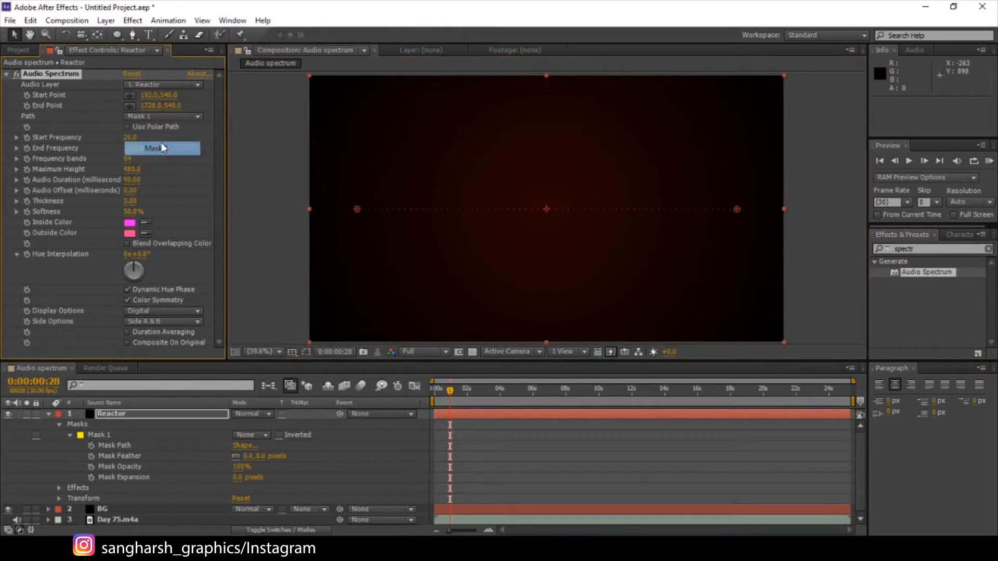
# - Set the Audio Spectrum's Softness to 0%
pyautogui.click(130, 212)
pyautogui.write('0')
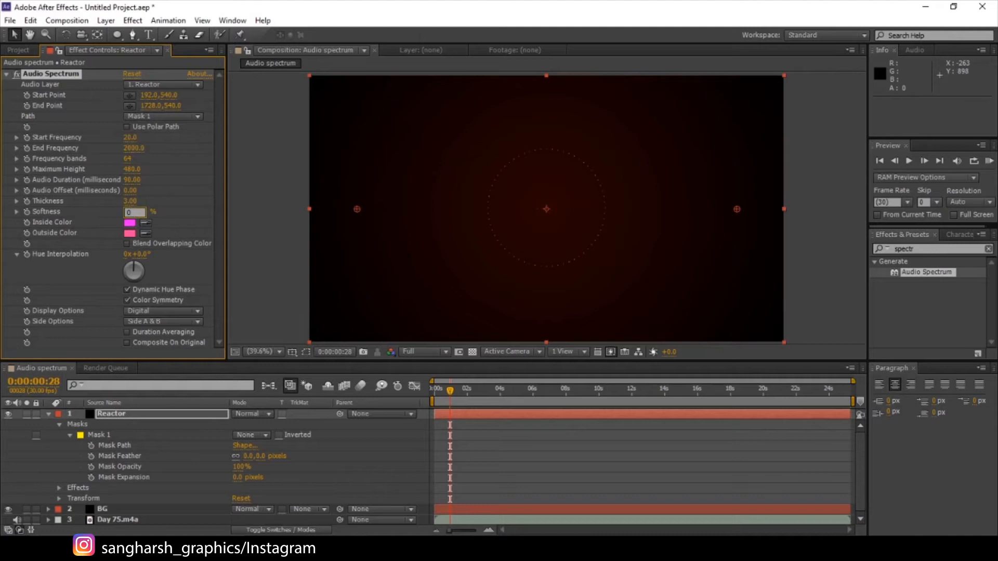
pyautogui.press('Return')
# - Try Thickness values of 100, 10 and 20 on the Audio Spectrum effect
pyautogui.click(130, 201)
pyautogui.write('1')
pyautogui.press('Return')
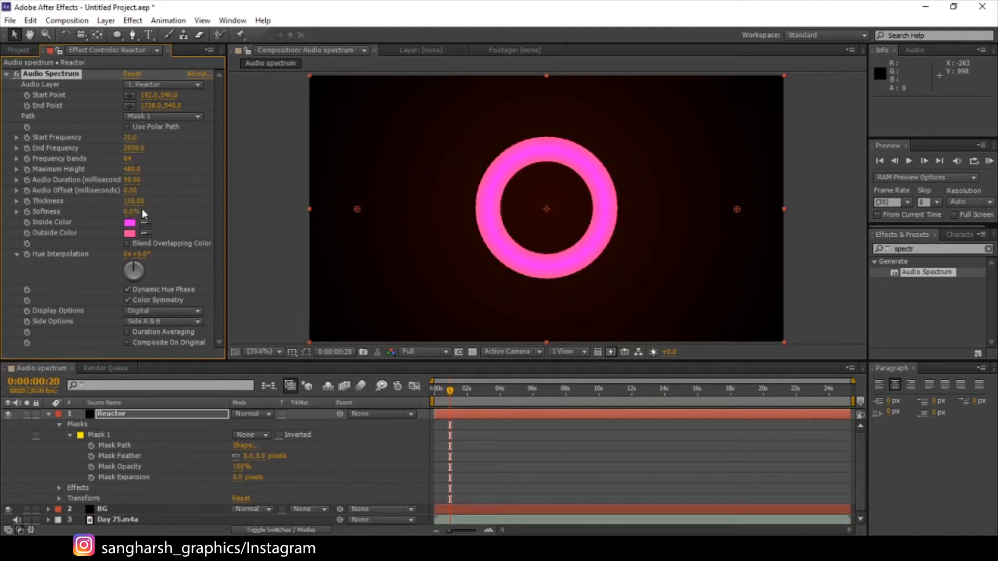
pyautogui.click(132, 201)
pyautogui.write('10')
pyautogui.press('Return')
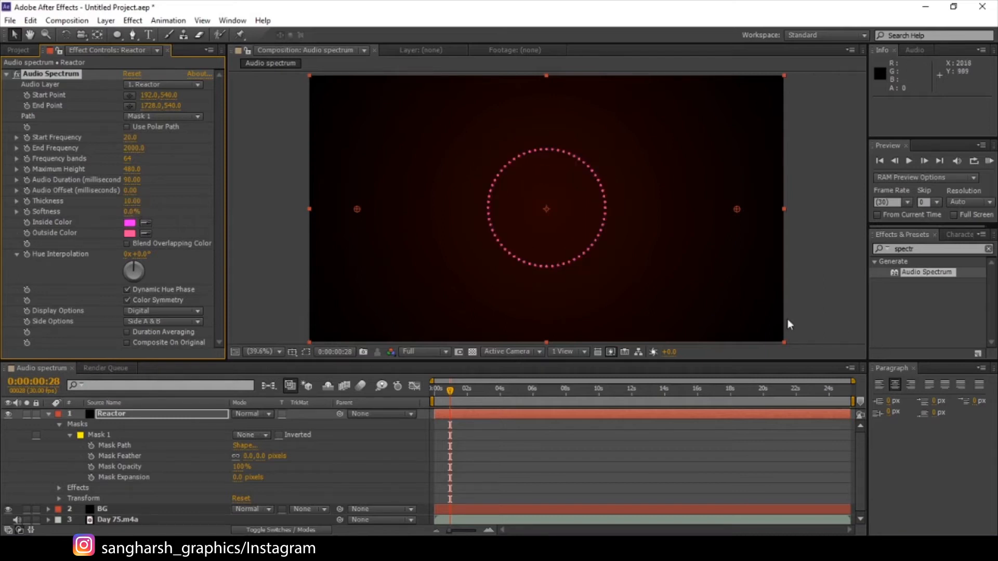
pyautogui.click(132, 201)
pyautogui.write('20')
pyautogui.press('Return')
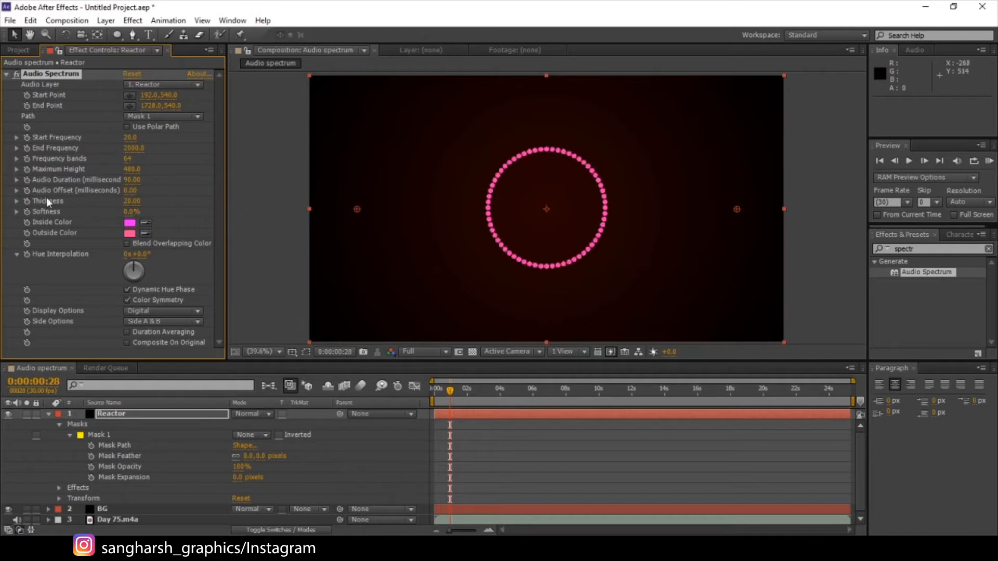
# - Set the Audio Spectrum's Thickness to 10
pyautogui.click(129, 201)
pyautogui.write('10')
pyautogui.press('Return')
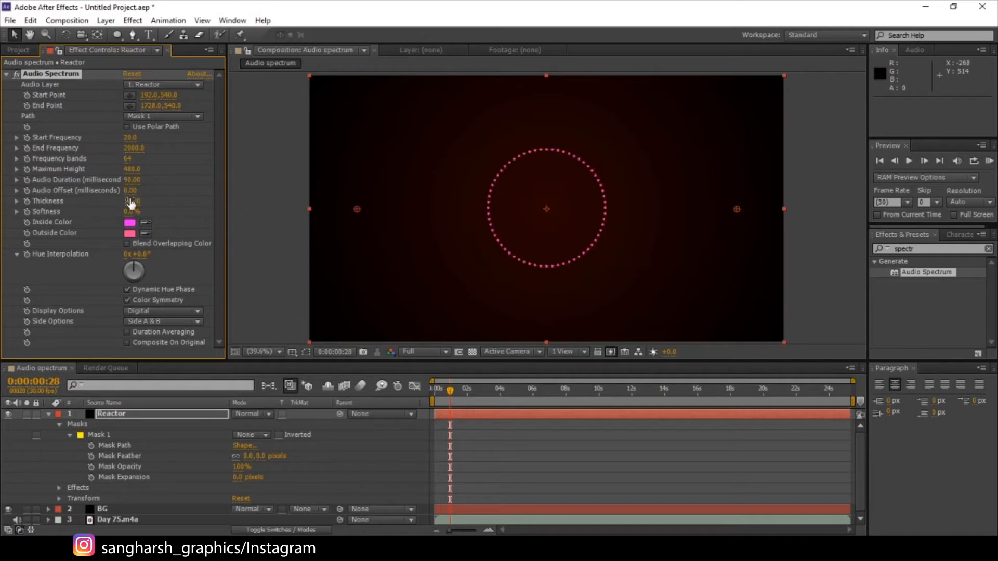
# - Set the Audio Spectrum's End Frequency to 300 and scrub the timeline to check the animation
pyautogui.click(131, 150)
pyautogui.write('300')
pyautogui.press('Return')
pyautogui.moveTo(471, 397); pyautogui.dragTo(455, 402)
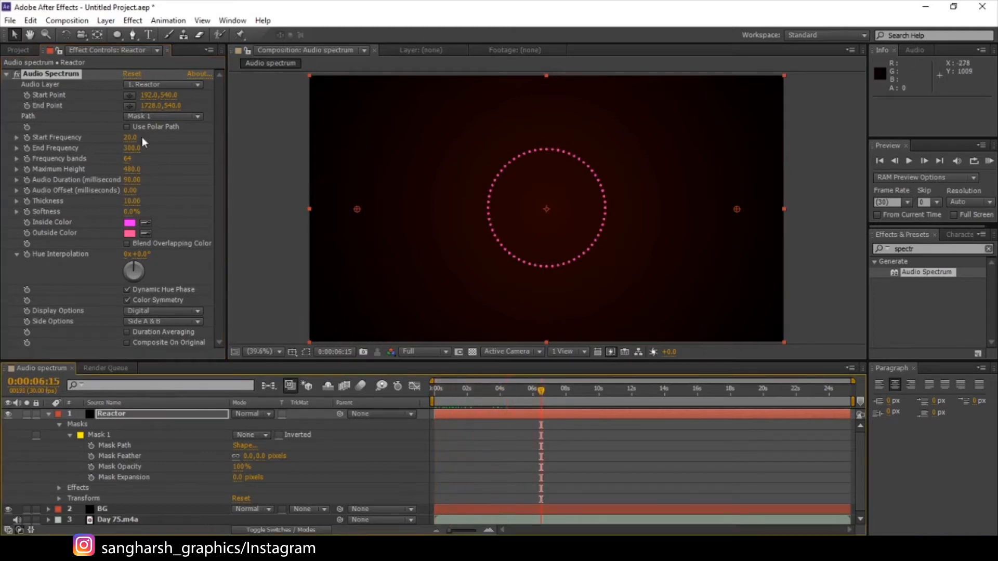
# - Choose Day 75.m4a as the Audio Spectrum's Audio Layer and scrub the timeline to check the reaction
pyautogui.click(158, 87)
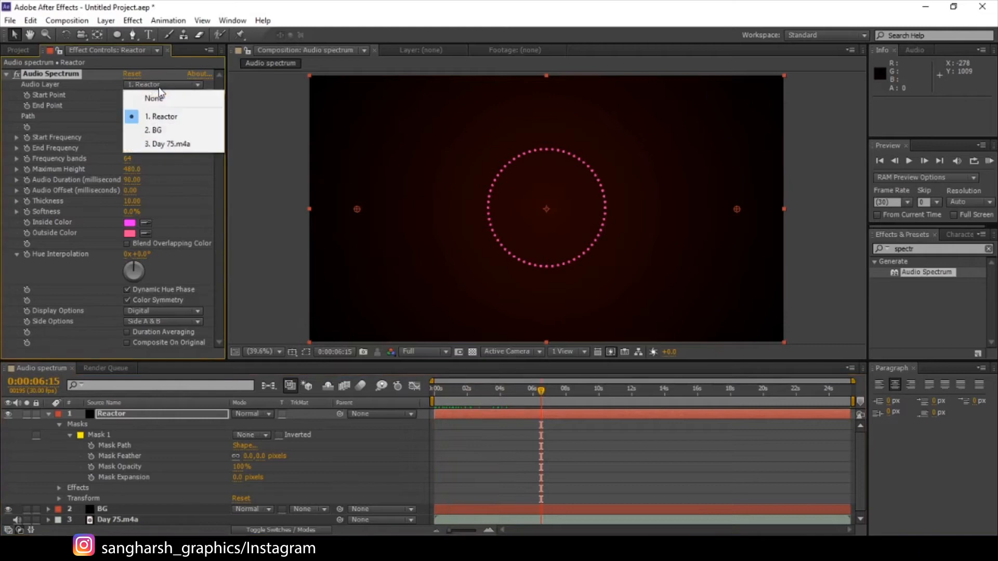
pyautogui.click(167, 144)
pyautogui.moveTo(458, 395); pyautogui.dragTo(482, 423)
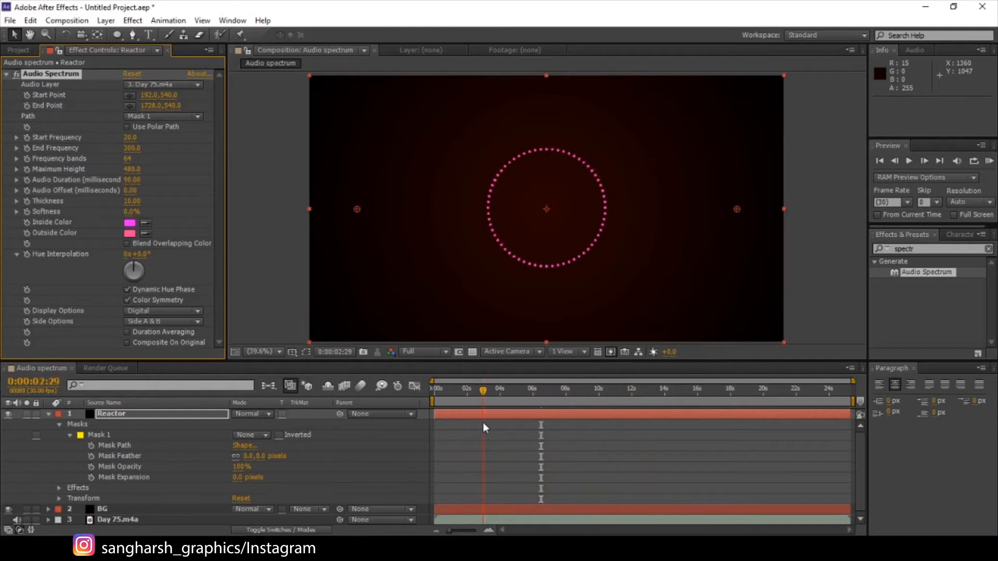
# - Set the Audio Spectrum's Maximum Height to 700 and scrub the timeline to check the bars
pyautogui.click(132, 169)
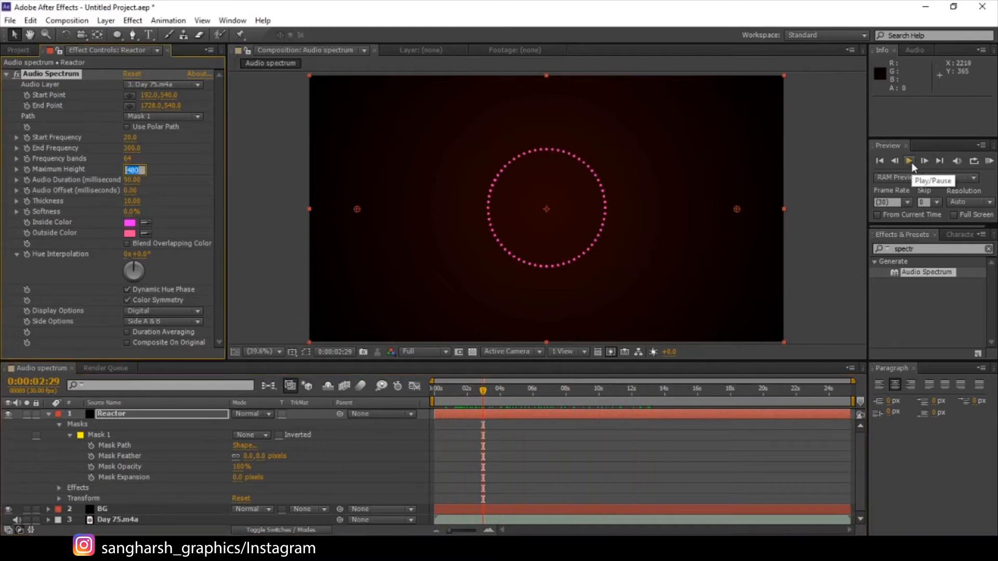
pyautogui.write('700')
pyautogui.press('Return')
pyautogui.click(457, 388)
pyautogui.moveTo(458, 388); pyautogui.dragTo(601, 408)
# - Raise the Audio Spectrum's Maximum Height to 1200 and scrub through the timeline to check the bars
pyautogui.click(132, 169)
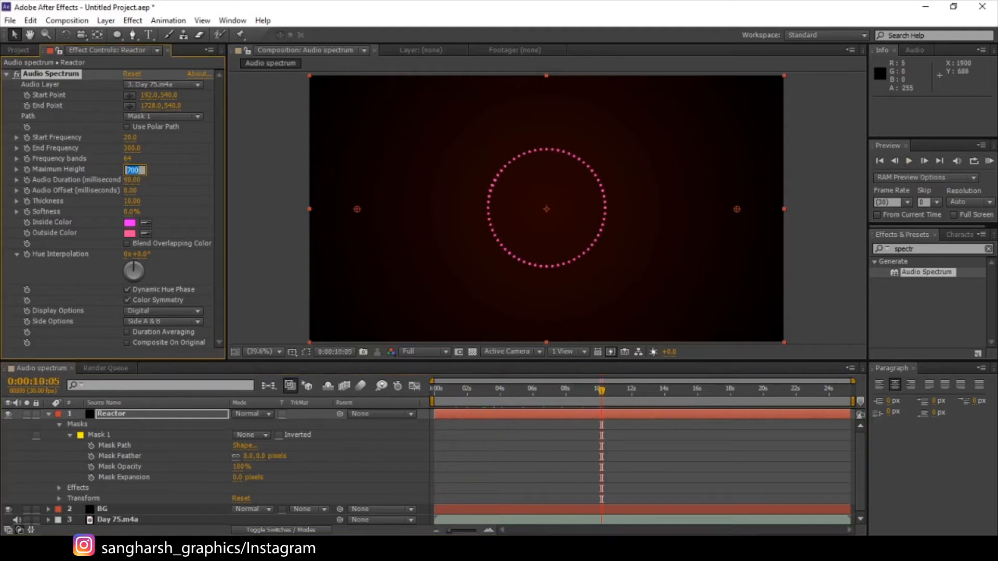
pyautogui.write('1200')
pyautogui.press('Return')
pyautogui.moveTo(461, 389); pyautogui.dragTo(789, 435)
pyautogui.moveTo(818, 443); pyautogui.dragTo(453, 448)
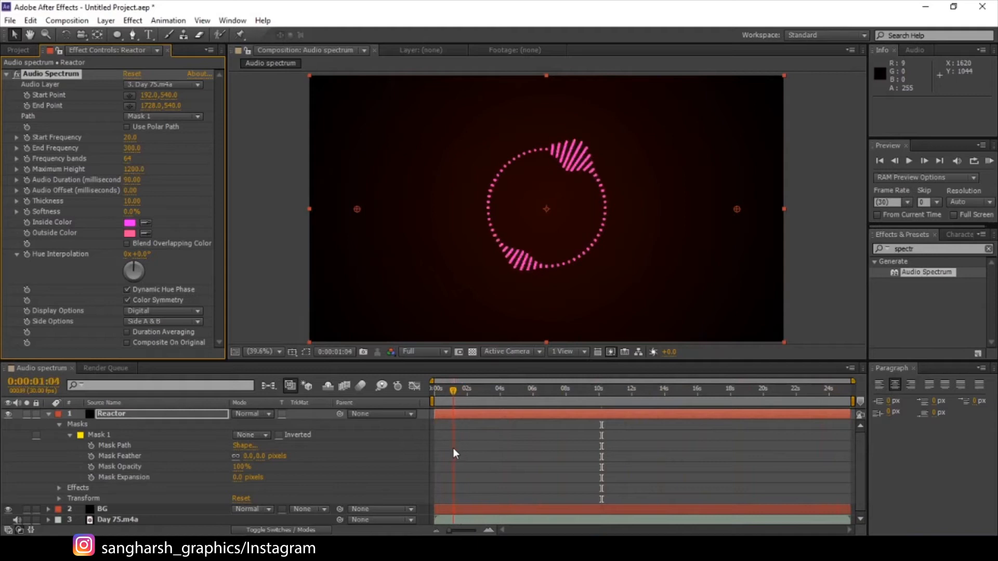
# - Try End Frequency values of 1600 and 401 on the Audio Spectrum and scrub the timeline to compare
pyautogui.click(131, 149)
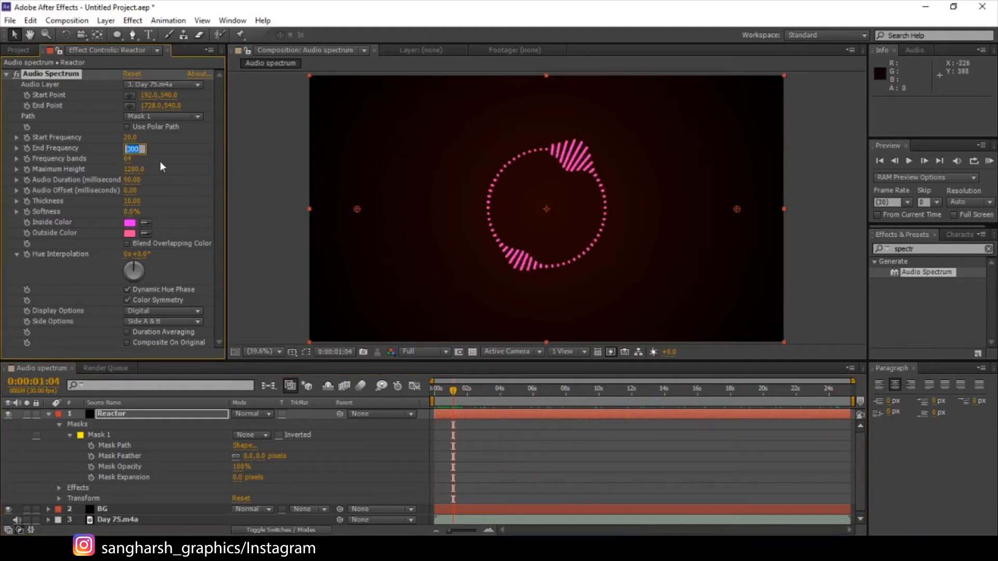
pyautogui.write('1600')
pyautogui.press('Return')
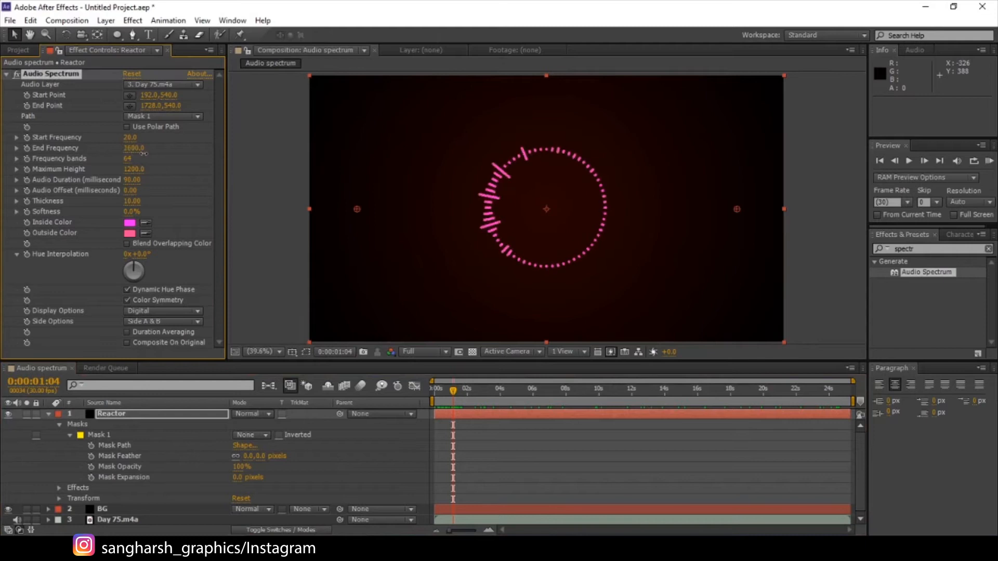
pyautogui.moveTo(143, 153); pyautogui.dragTo(135, 155)
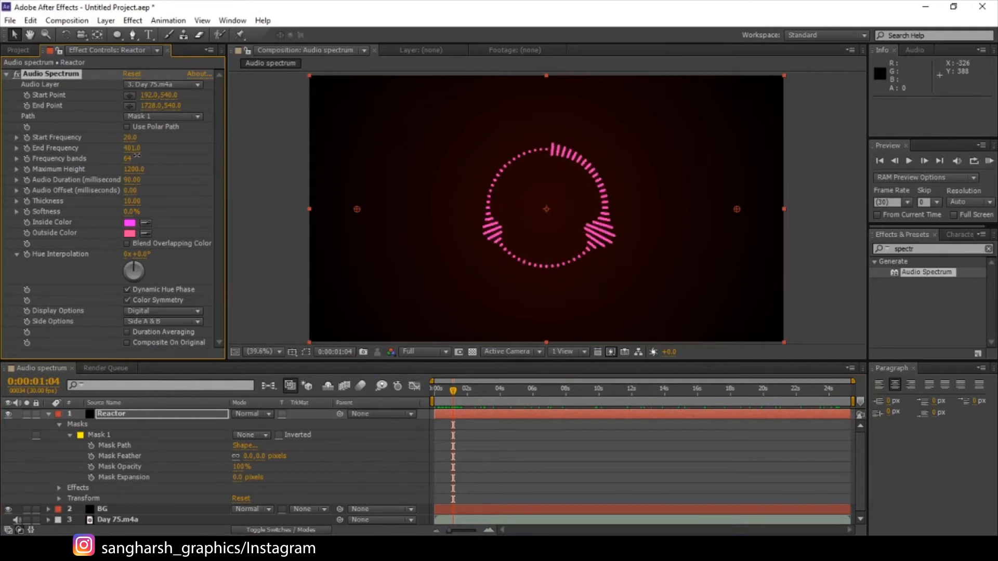
pyautogui.moveTo(453, 391); pyautogui.dragTo(479, 366)
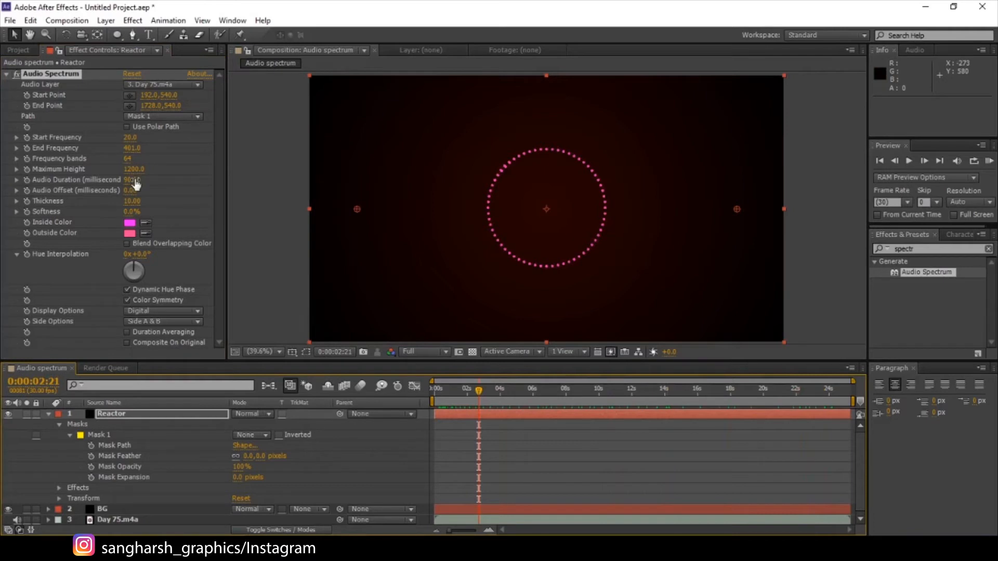
# - Set the Audio Spectrum's Frequency bands to 100 and scrub through the timeline to check the ring
pyautogui.click(128, 159)
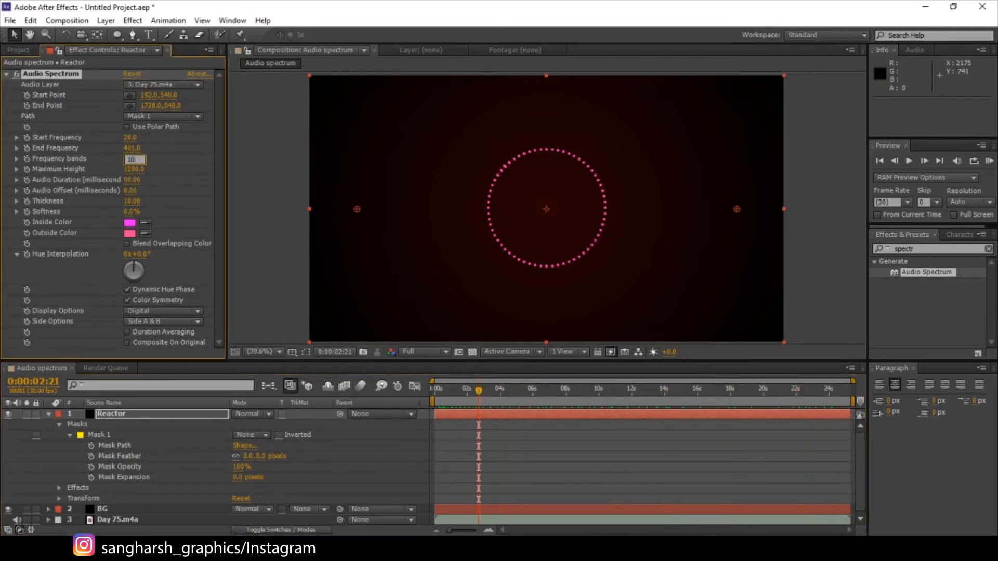
pyautogui.write('100')
pyautogui.press('Return')
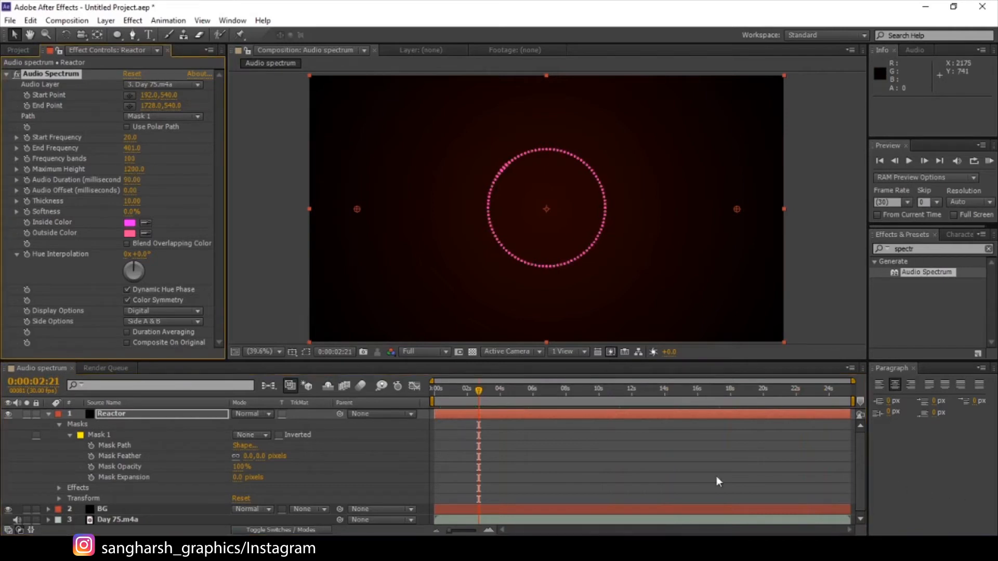
pyautogui.moveTo(479, 390); pyautogui.dragTo(817, 430)
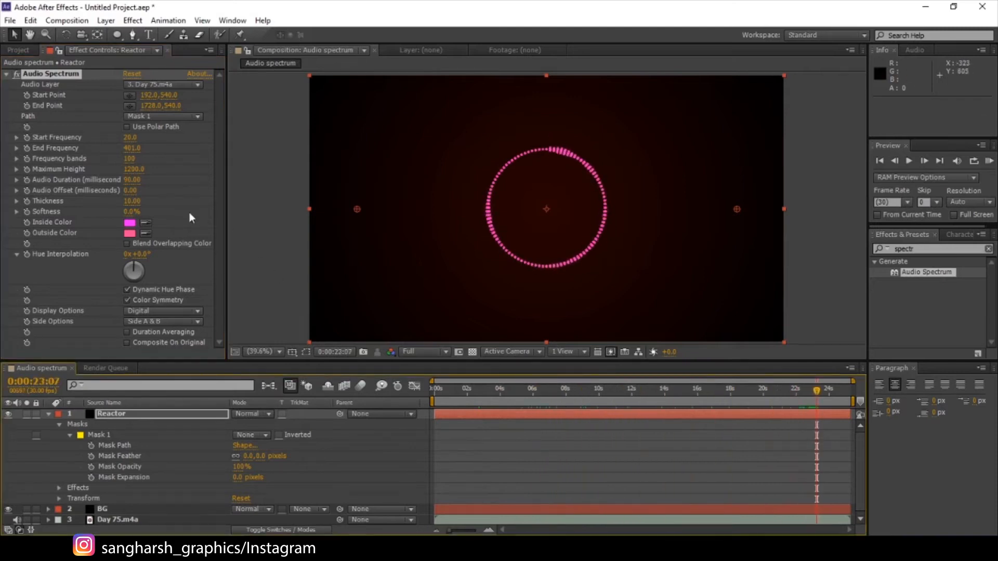
# - Set the Audio Spectrum's Maximum Height to 1400 and scrub the timeline to check the bars
pyautogui.click(131, 170)
pyautogui.write('14')
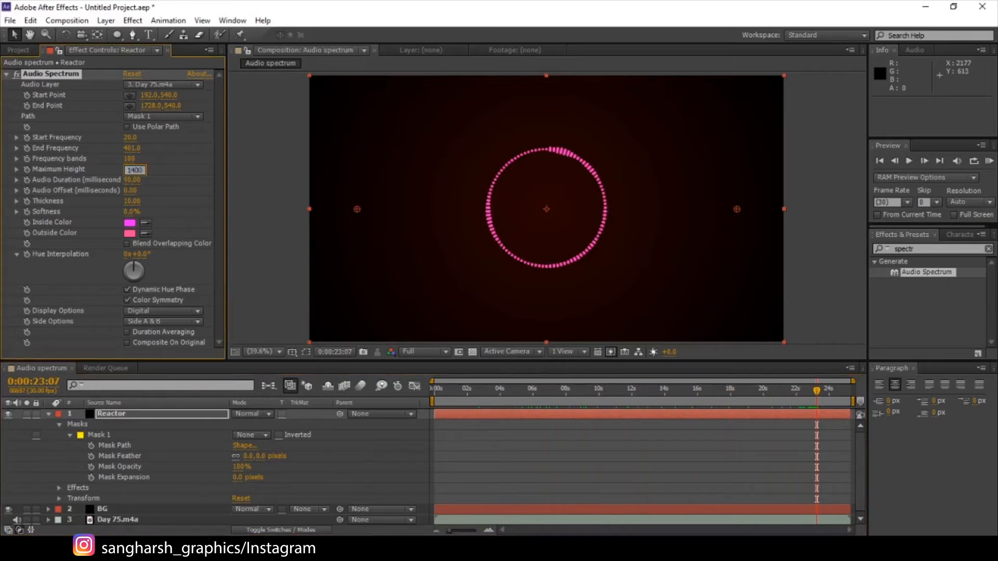
pyautogui.press('Return')
pyautogui.moveTo(448, 400); pyautogui.dragTo(491, 407)
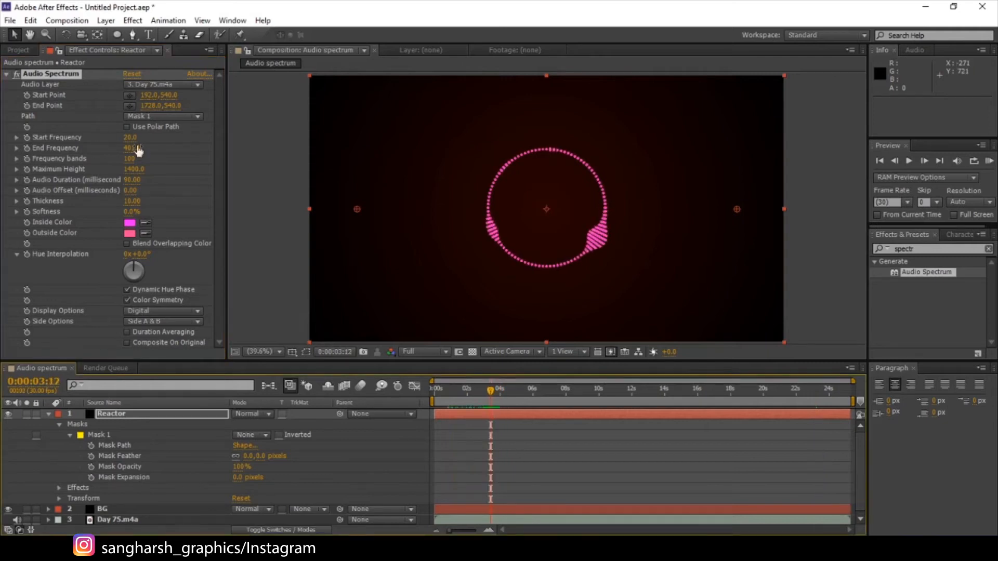
# - Try an End Frequency of 301, settle on 450, and scrub the timeline to check the spectrum's reaction
pyautogui.moveTo(135, 155); pyautogui.dragTo(130, 150)
pyautogui.moveTo(434, 398); pyautogui.dragTo(757, 417)
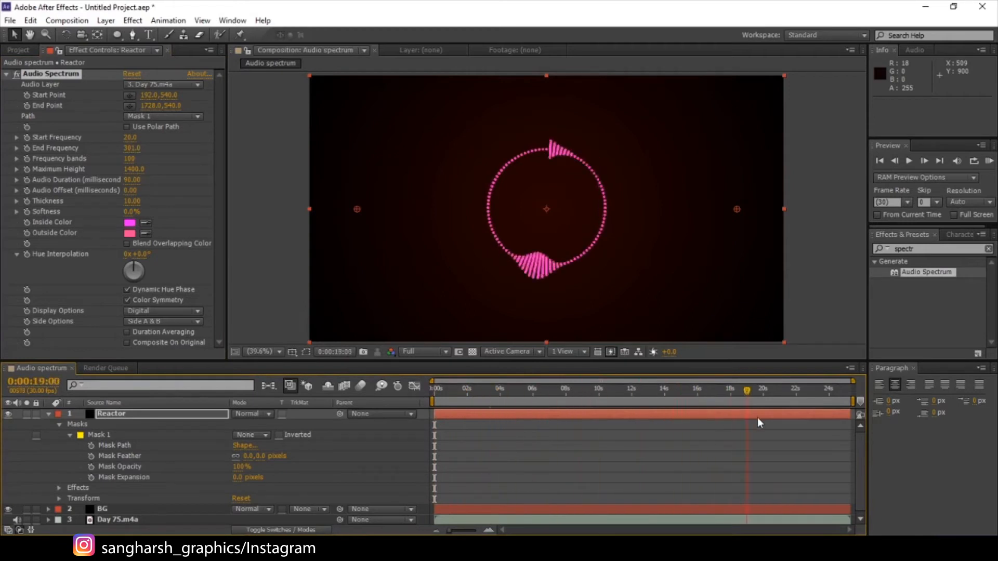
pyautogui.click(132, 149)
pyautogui.write('450')
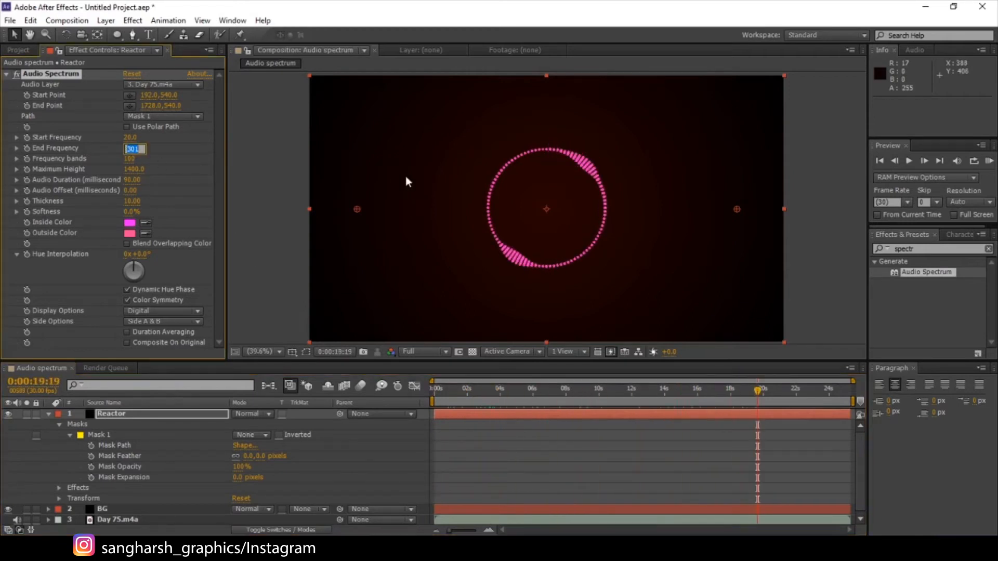
pyautogui.press('Return')
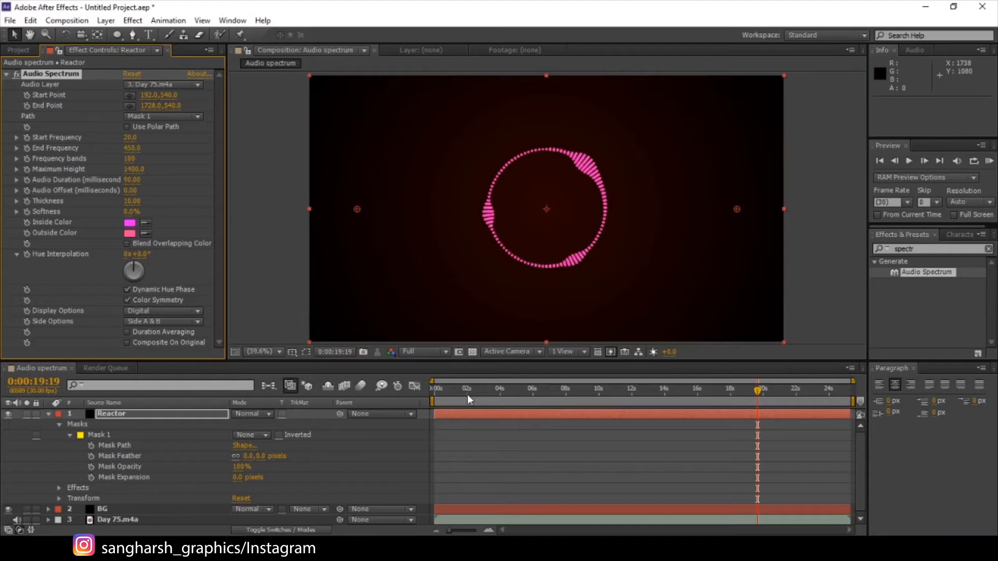
pyautogui.moveTo(467, 397); pyautogui.dragTo(747, 402)
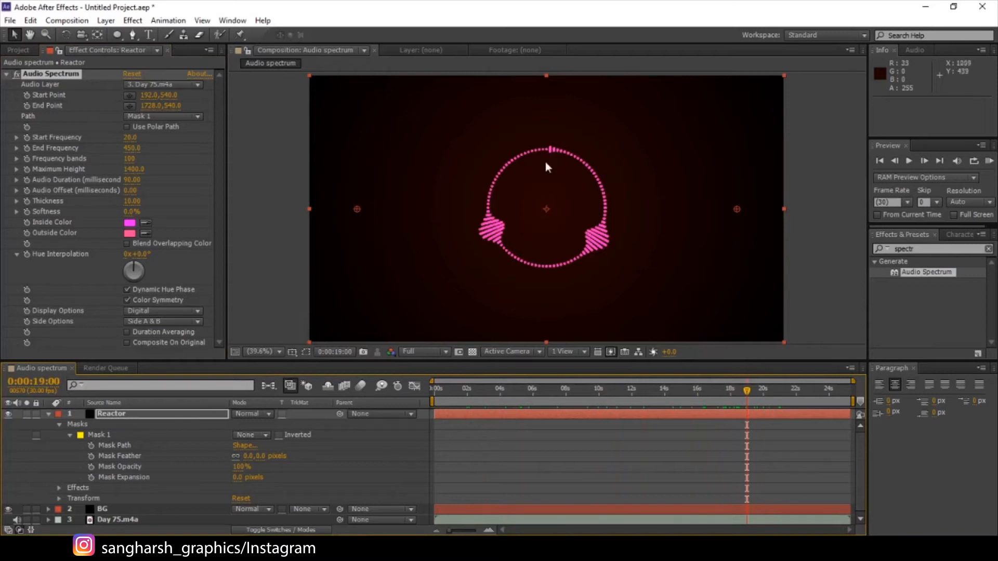
# - Set the Audio Spectrum's End Frequency to 500 and scrub the timeline to check the reaction
pyautogui.click(128, 149)
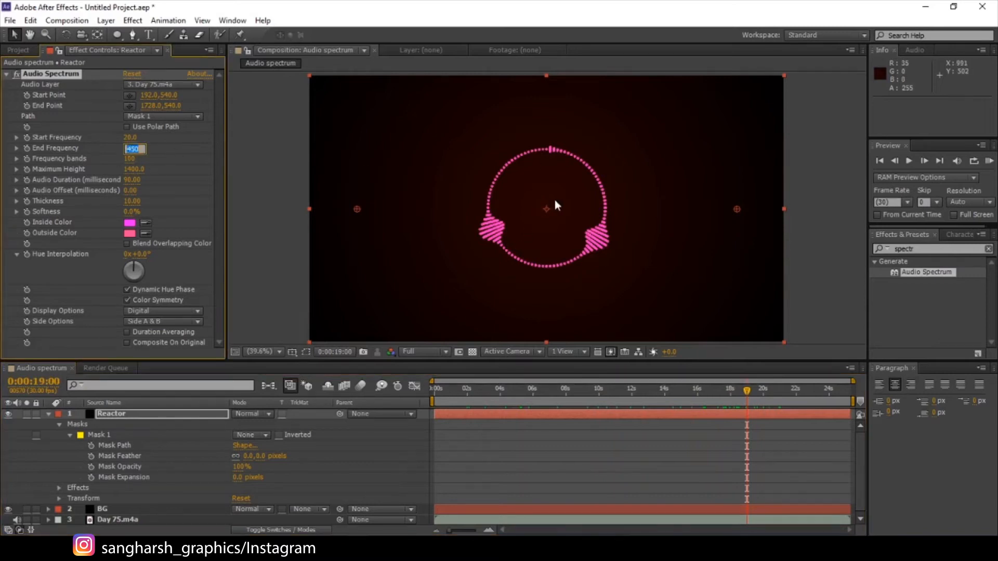
pyautogui.write('5')
pyautogui.press('Return')
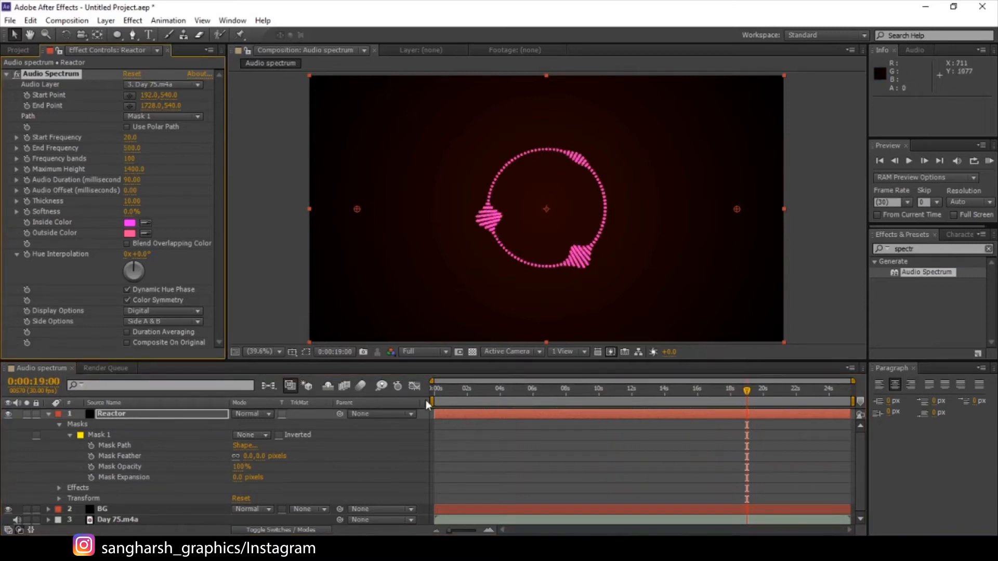
pyautogui.moveTo(437, 392); pyautogui.dragTo(593, 404)
# - Set the Audio Levels of the Day 75.m4a layer to +7 dB and scrub through the timeline
pyautogui.click(123, 523)
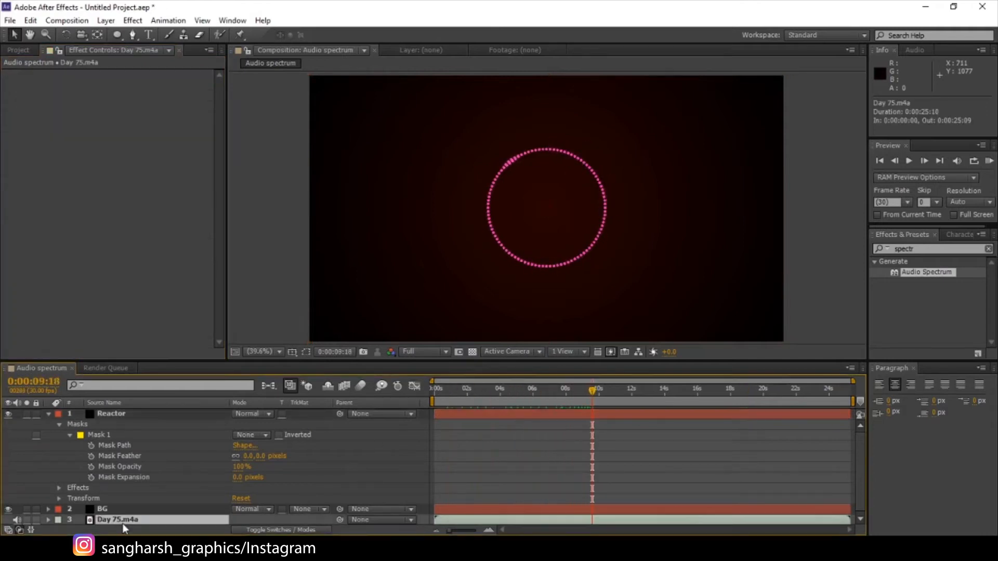
pyautogui.press('l')
pyautogui.click(245, 519)
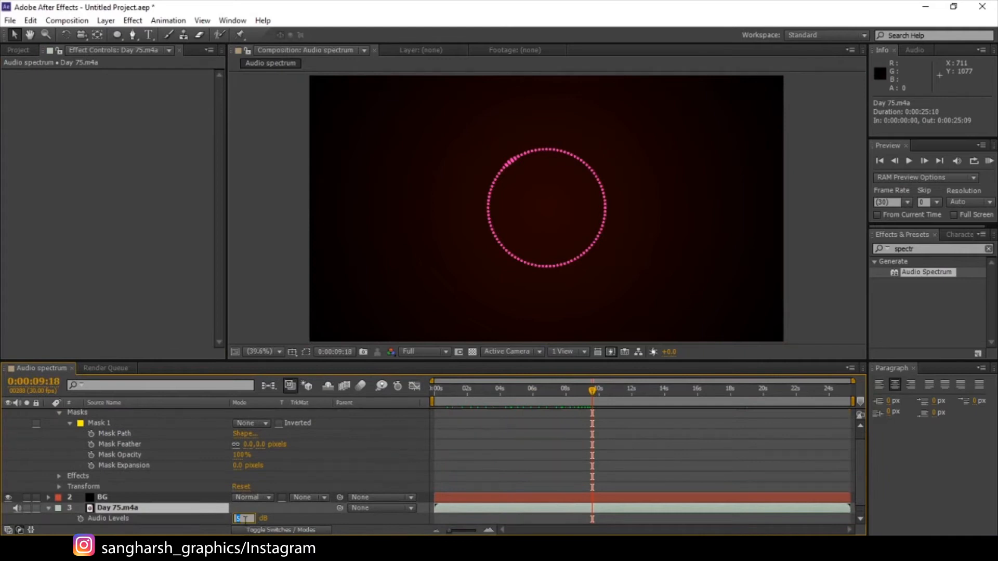
pyautogui.write('7')
pyautogui.press('Return')
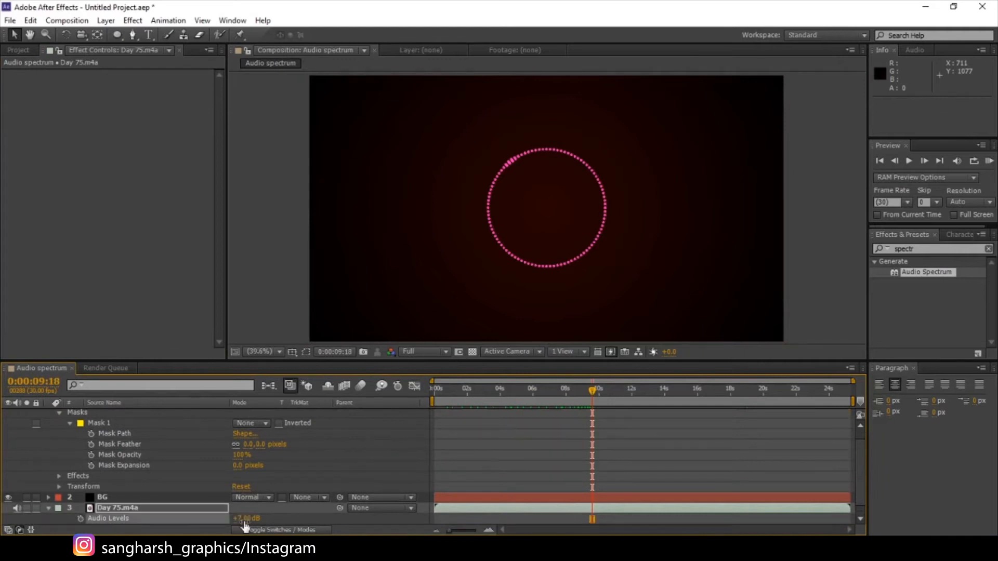
pyautogui.click(476, 448)
pyautogui.moveTo(435, 384); pyautogui.dragTo(625, 412)
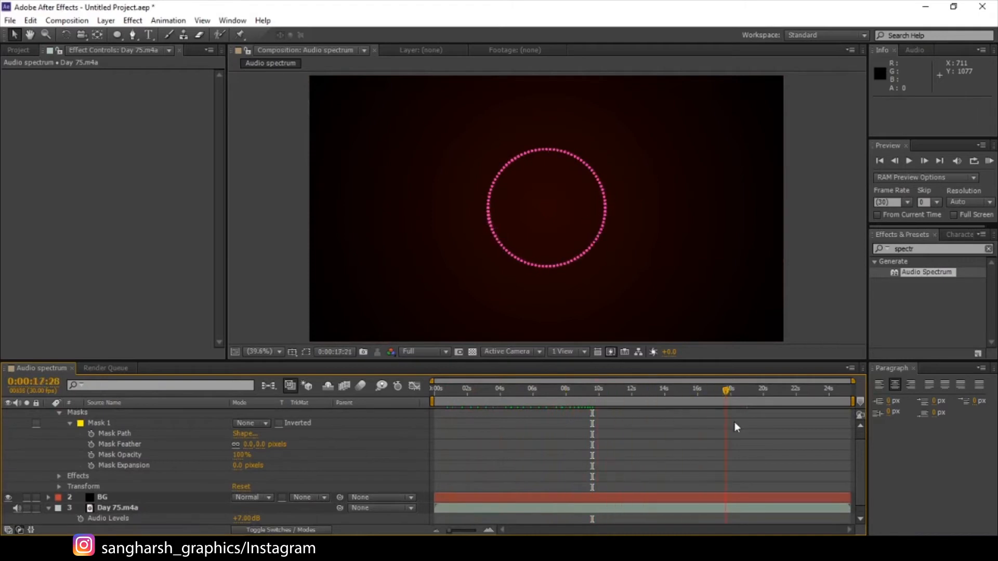
pyautogui.moveTo(735, 428); pyautogui.dragTo(823, 429)
pyautogui.scroll(1, 313, 428)
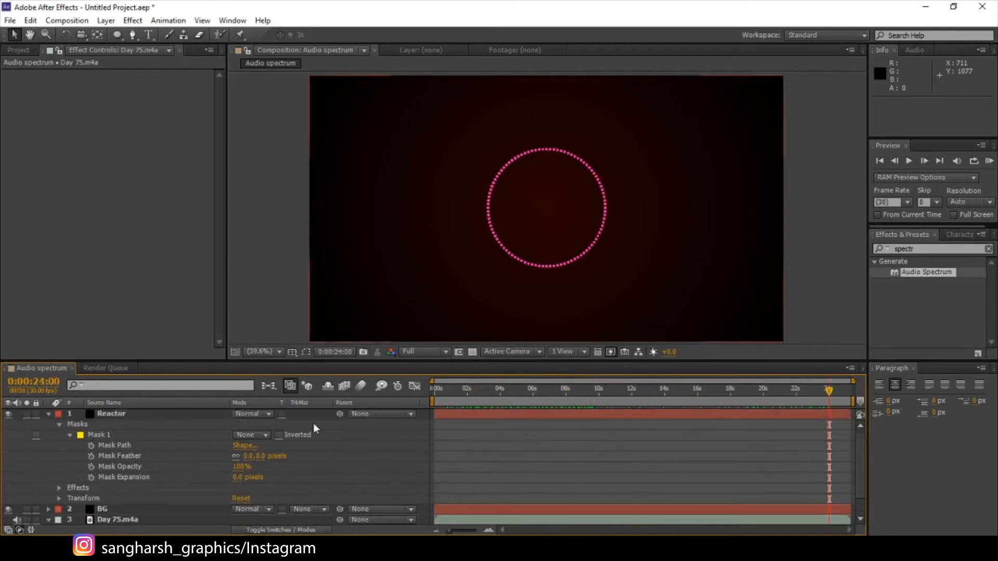
# - Change both the Inside Color and Outside Color of the Reactor's Audio Spectrum to white
pyautogui.click(111, 414)
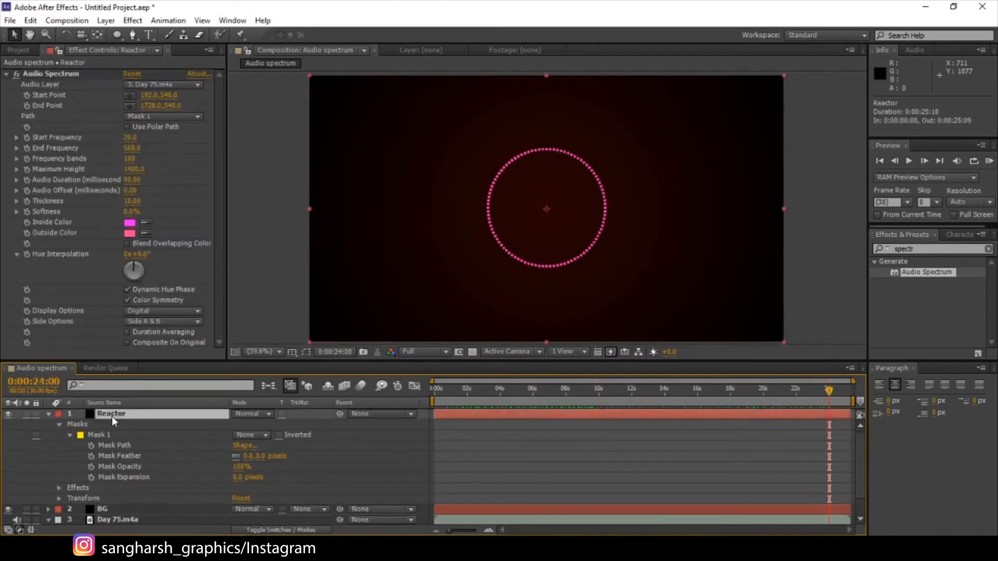
pyautogui.click(129, 223)
pyautogui.moveTo(674, 291); pyautogui.dragTo(542, 139)
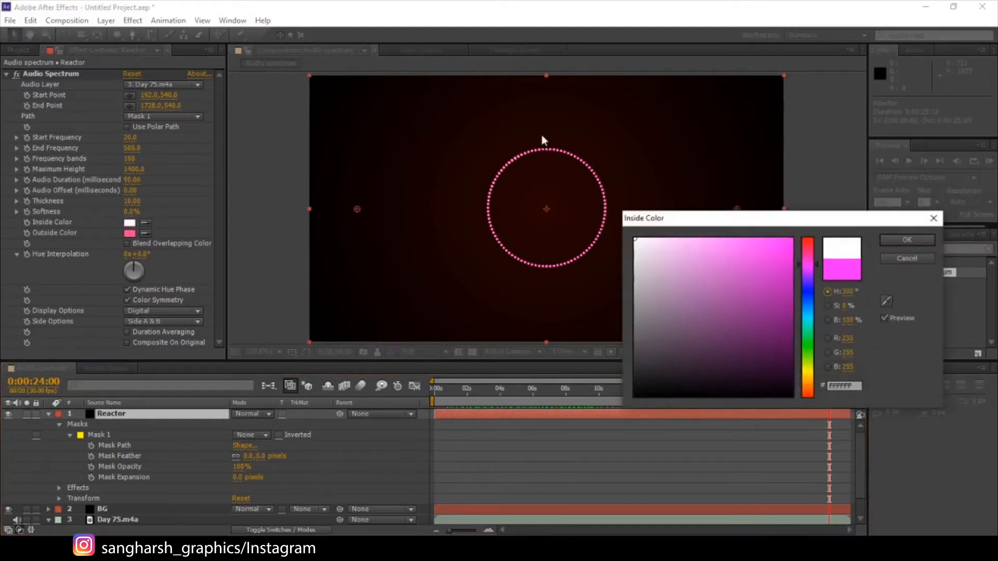
pyautogui.click(884, 240)
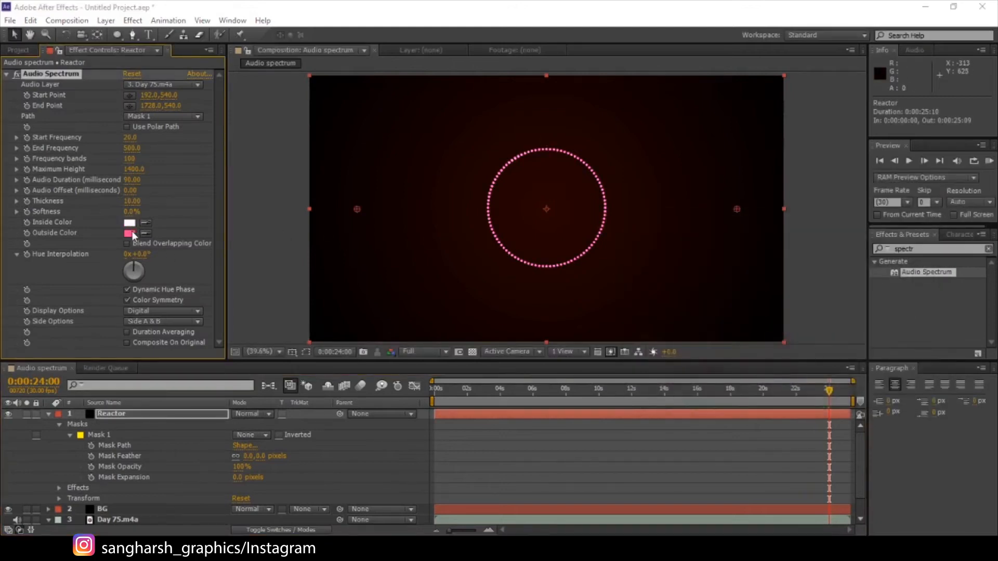
pyautogui.click(129, 233)
pyautogui.moveTo(742, 272); pyautogui.dragTo(626, 225)
pyautogui.click(919, 241)
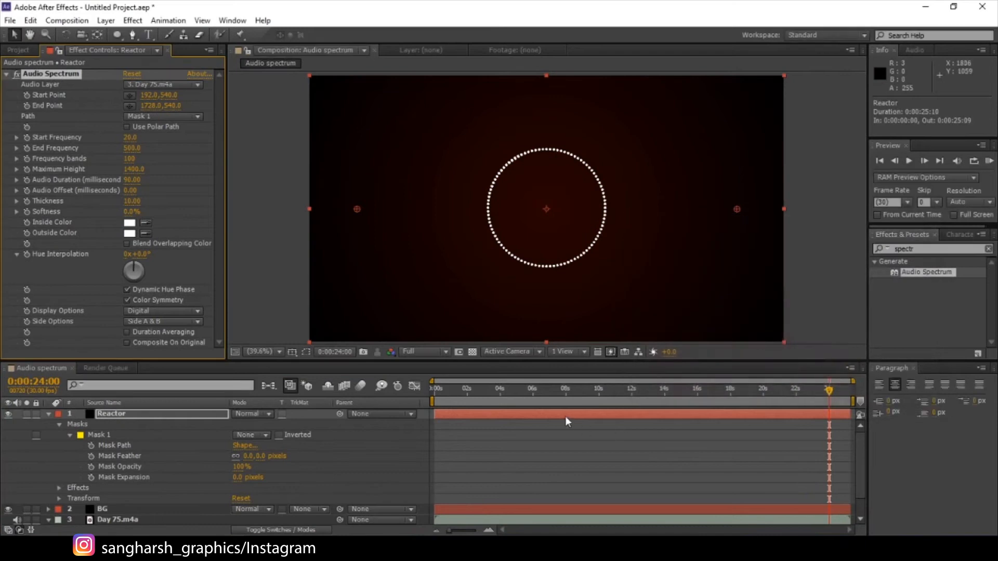
# - Inspect the white ring at 100% and 50% magnification while scrubbing around the 3-second mark
pyautogui.click(474, 388)
pyautogui.press('space')
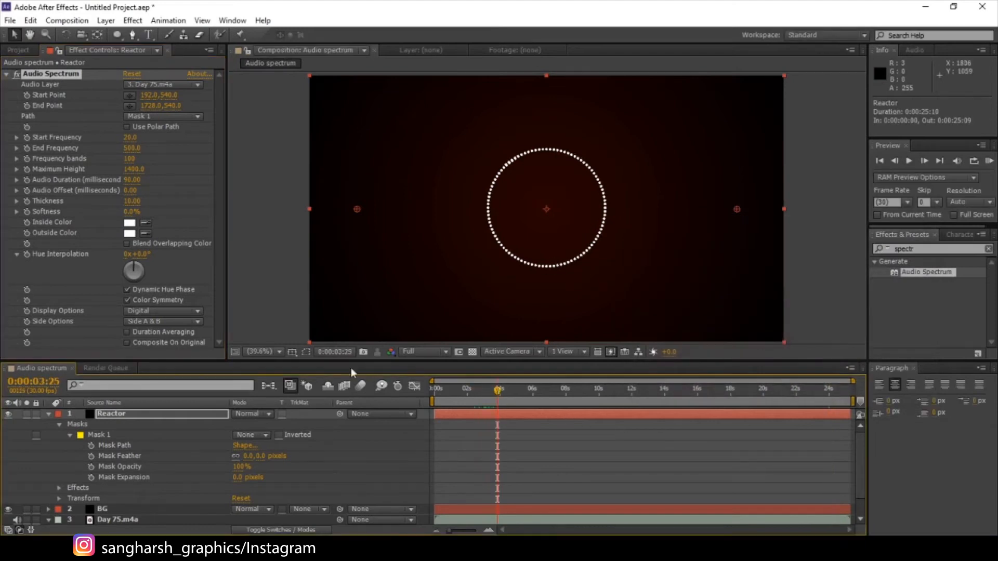
pyautogui.click(272, 346)
pyautogui.click(291, 292)
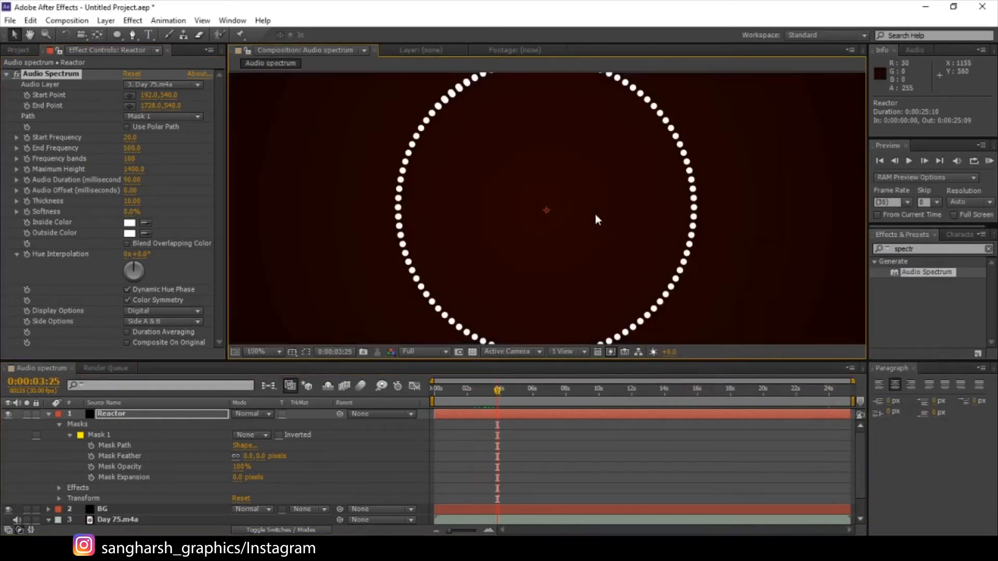
pyautogui.scroll(-1, 522, 283)
pyautogui.moveTo(496, 397)
pyautogui.mouseDown()
pyautogui.moveTo(476, 395)
pyautogui.moveTo(485, 395)
pyautogui.mouseUp()
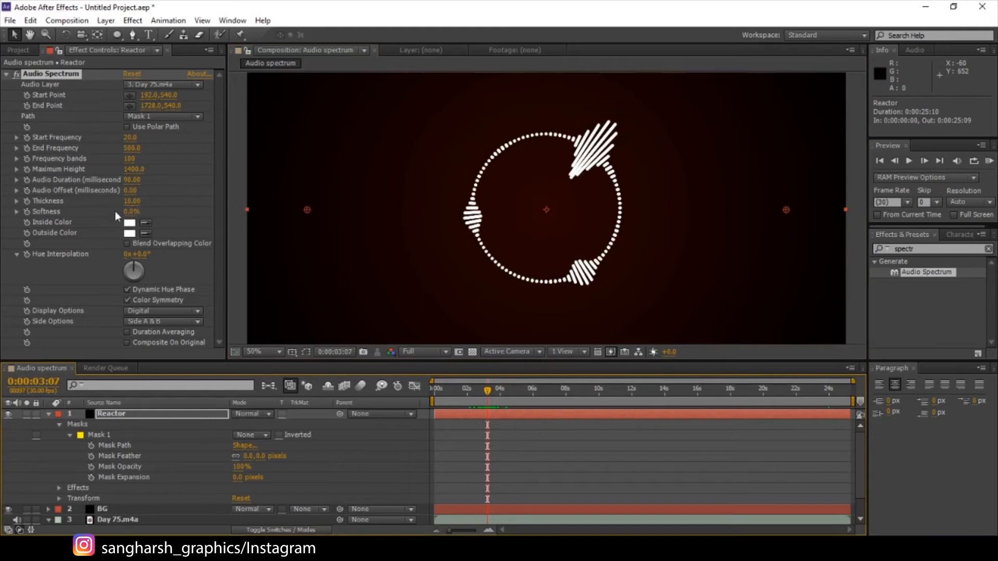
# - Set the Audio Spectrum's Side Options to Side B and scrub the timeline to check the outward bars
pyautogui.click(129, 324)
pyautogui.click(159, 348)
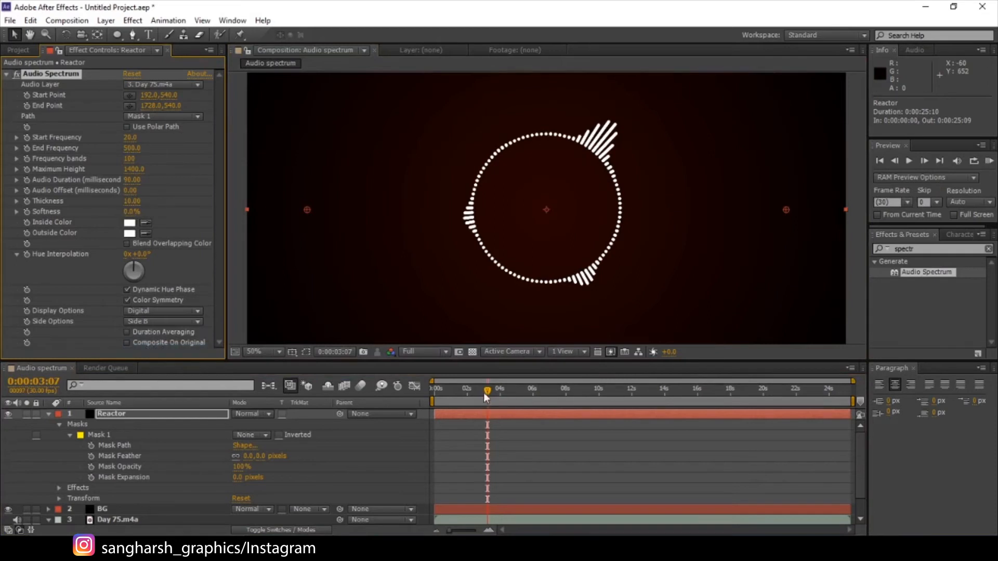
pyautogui.moveTo(483, 392); pyautogui.dragTo(756, 430)
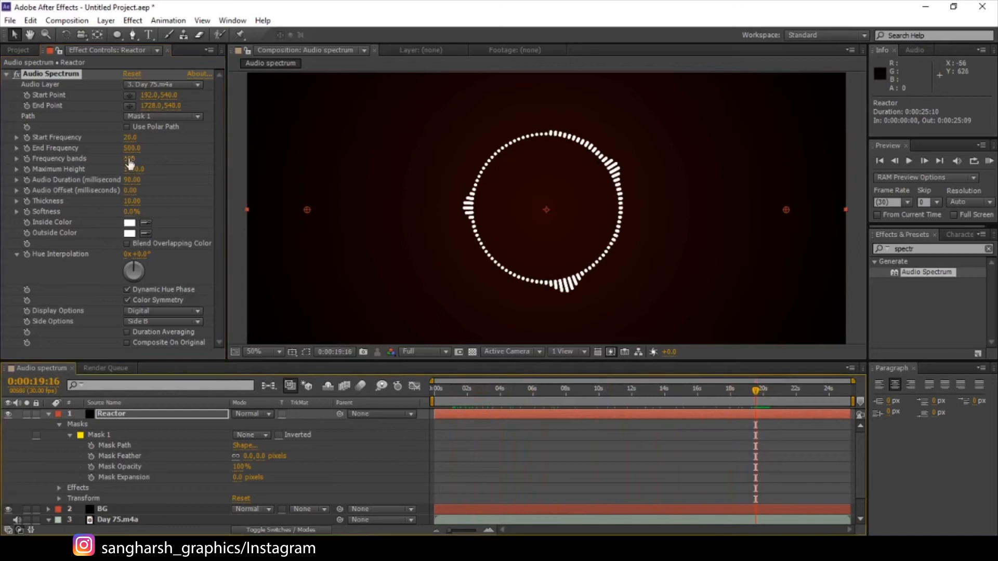
# - Try a much higher End Frequency and undo it, and try a Maximum Height of 5000 while scrubbing the timeline
pyautogui.moveTo(134, 151); pyautogui.dragTo(158, 150)
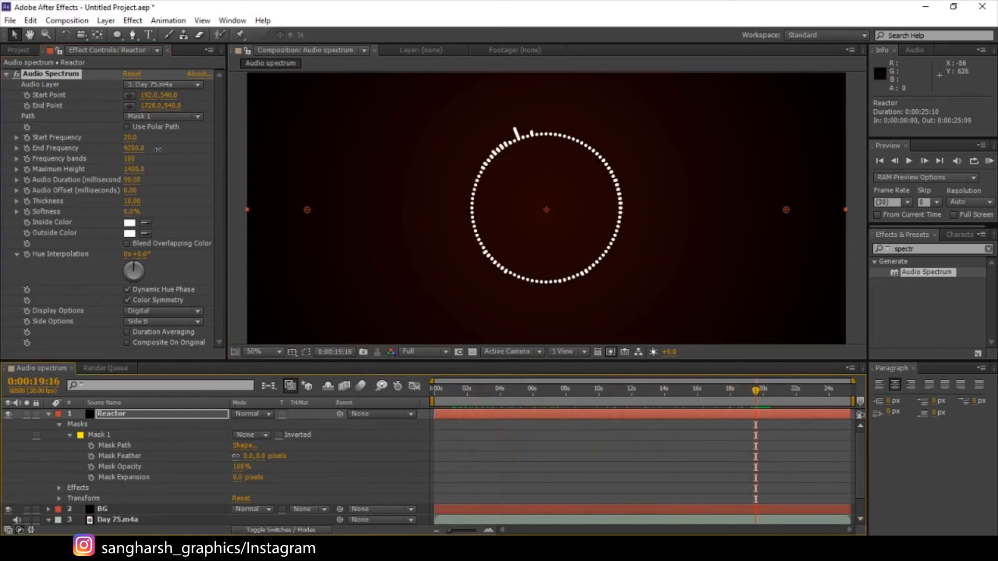
pyautogui.hotkey('ctrl', 'z')
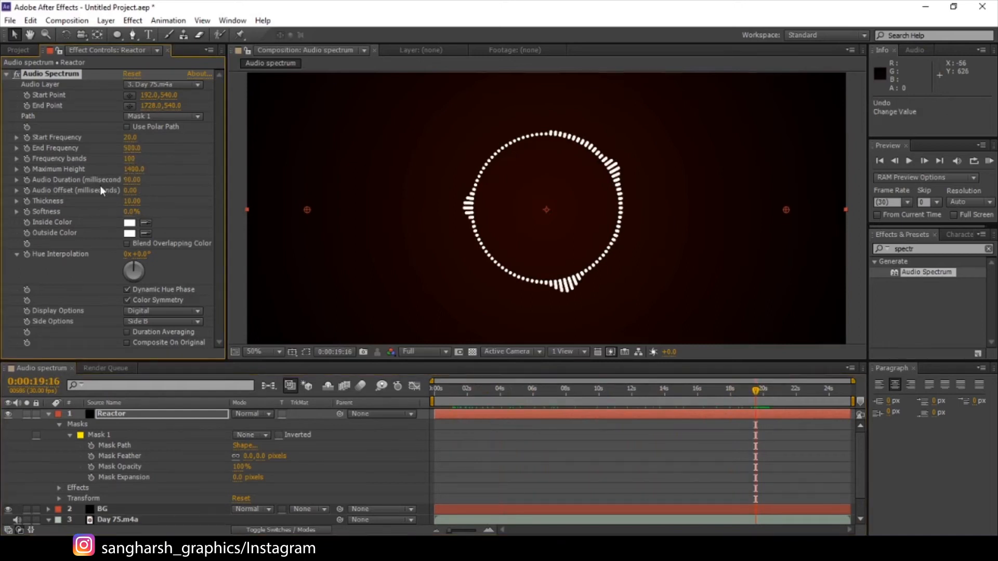
pyautogui.moveTo(125, 171); pyautogui.dragTo(421, 196)
pyautogui.click(134, 169)
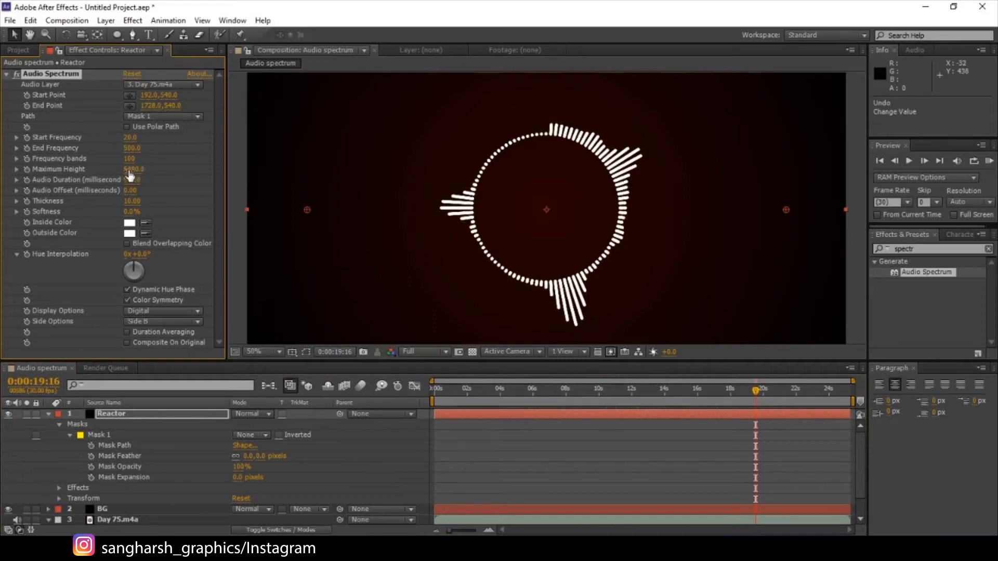
pyautogui.write('5')
pyautogui.press('Return')
pyautogui.moveTo(473, 391); pyautogui.dragTo(746, 429)
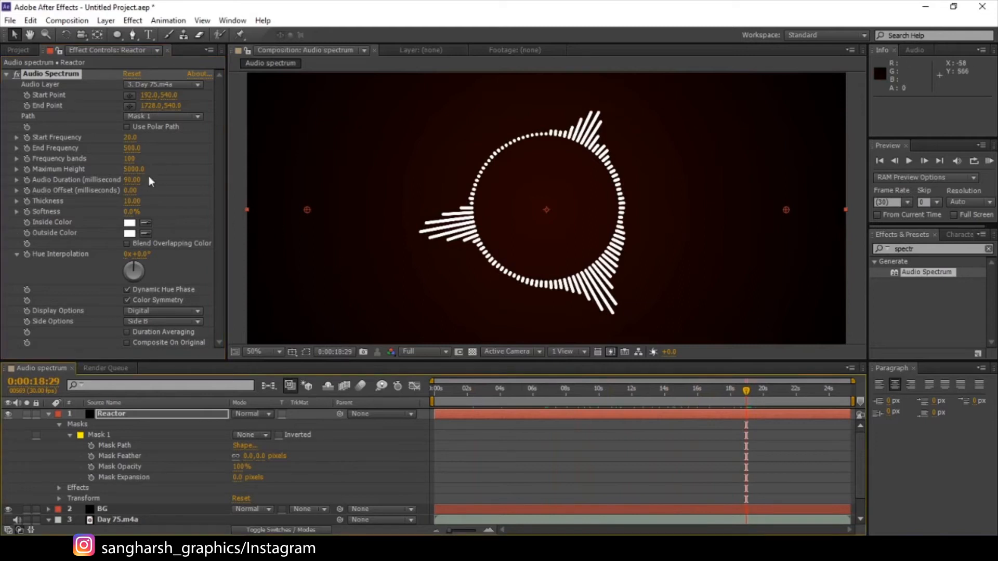
# - Set the Audio Spectrum's Maximum Height to 4000 and scrub the timeline to check the bar lengths
pyautogui.click(134, 169)
pyautogui.write('400')
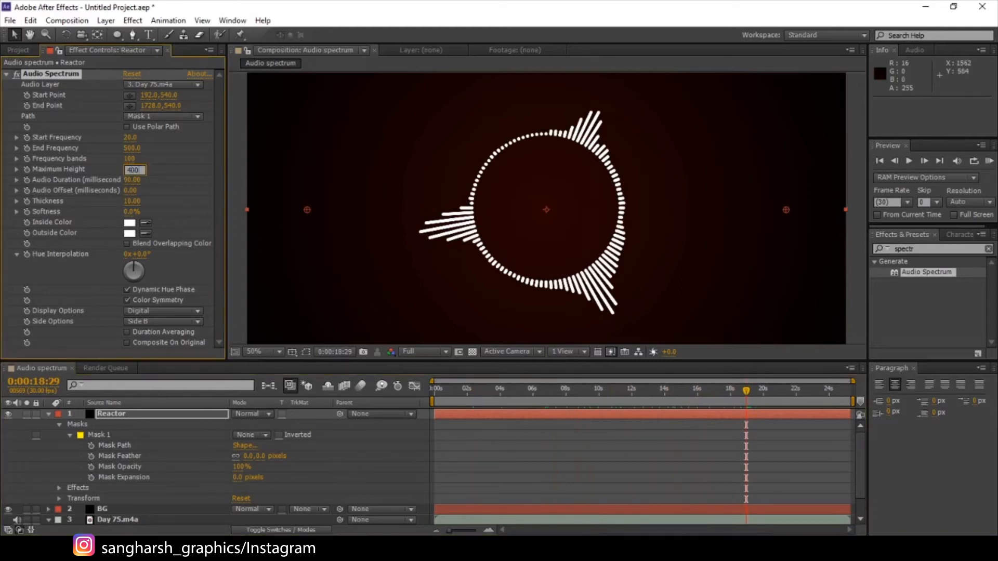
pyautogui.write('0')
pyautogui.press('Return')
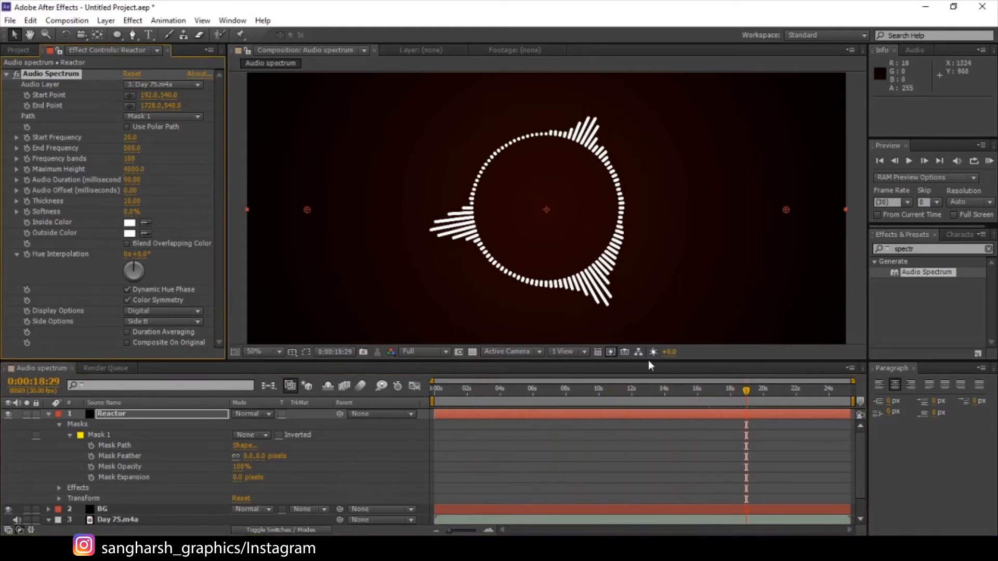
pyautogui.moveTo(618, 391); pyautogui.dragTo(452, 415)
pyautogui.scroll(-2, 578, 277)
pyautogui.scroll(2, 578, 277)
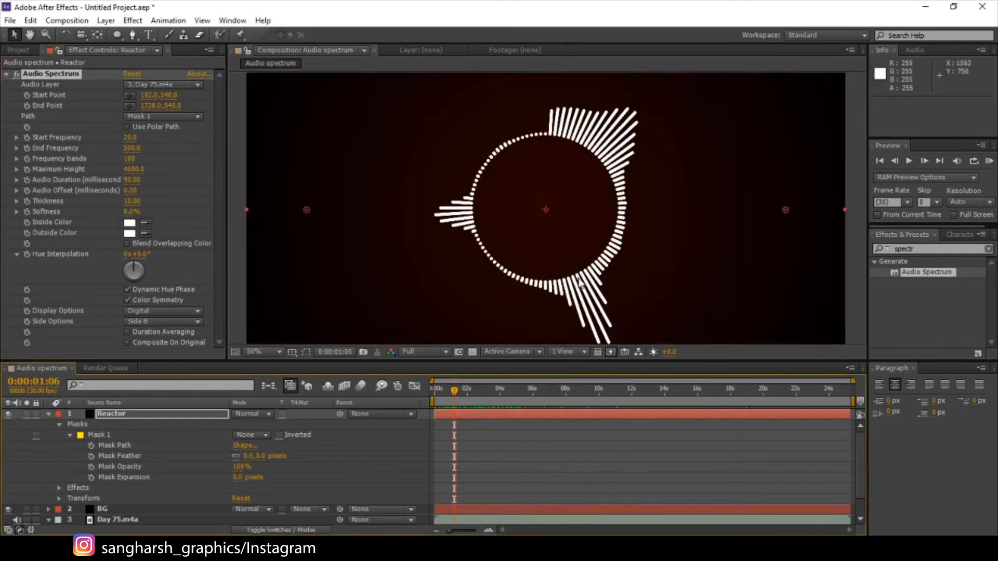
# - Show the mask outlines, duplicate Mask 1 on the Reactor layer, and scale the copy to about 81.4% around its centre
pyautogui.click(104, 437)
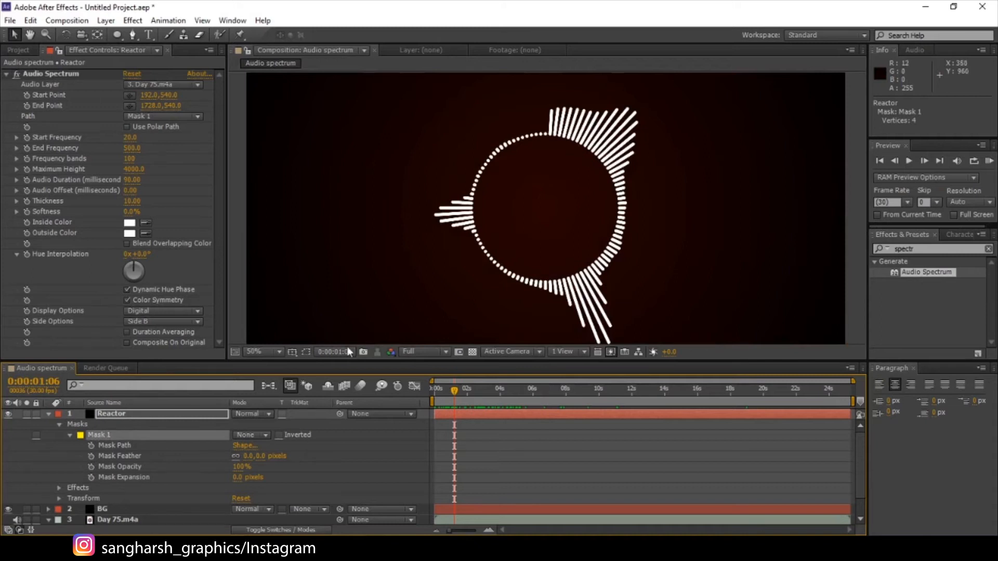
pyautogui.click(307, 352)
pyautogui.hotkey('ctrl', 'd')
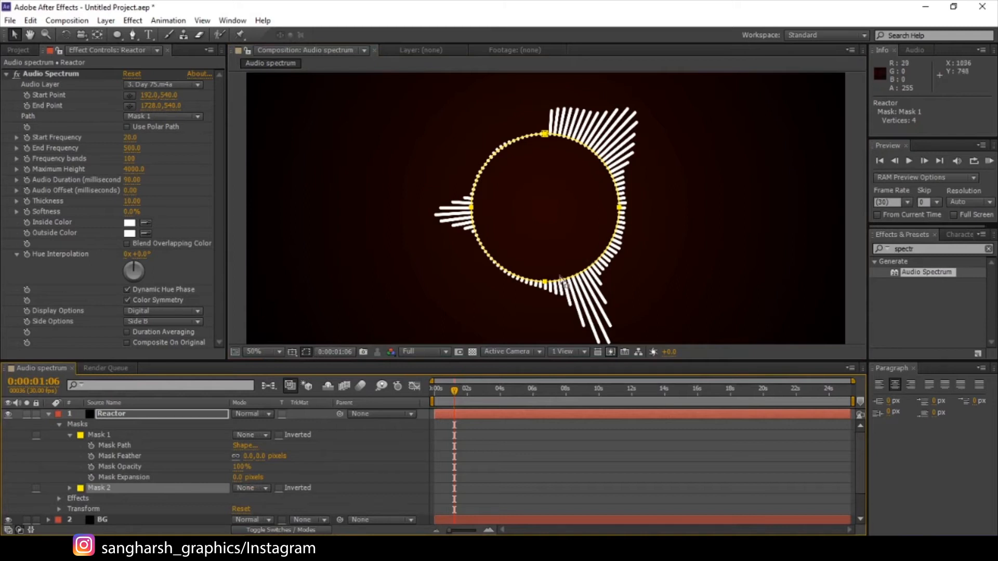
pyautogui.doubleClick(545, 282)
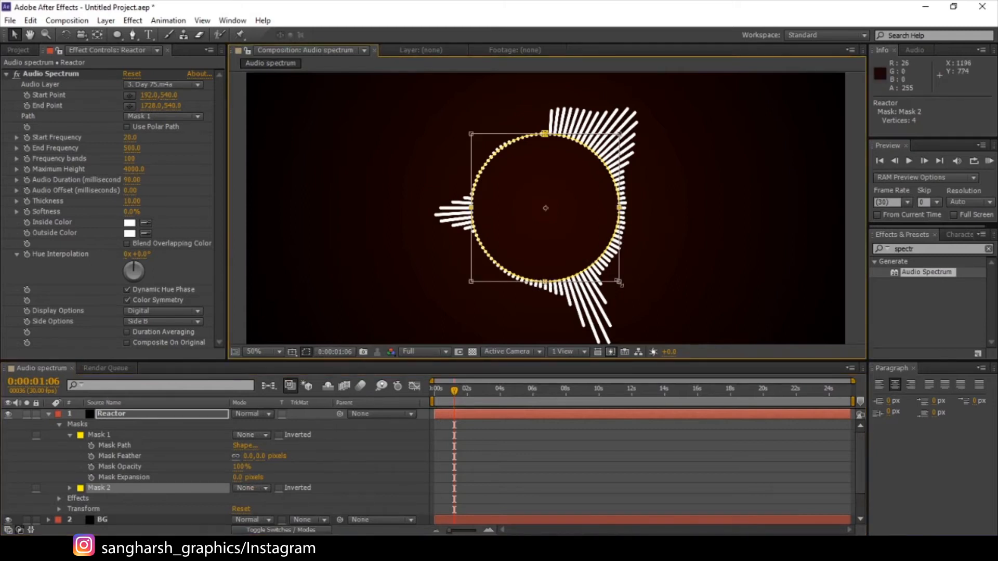
pyautogui.moveTo(619, 283)
pyautogui.mouseDown()
pyautogui.moveTo(603, 271)
pyautogui.moveTo(606, 280)
pyautogui.mouseUp()
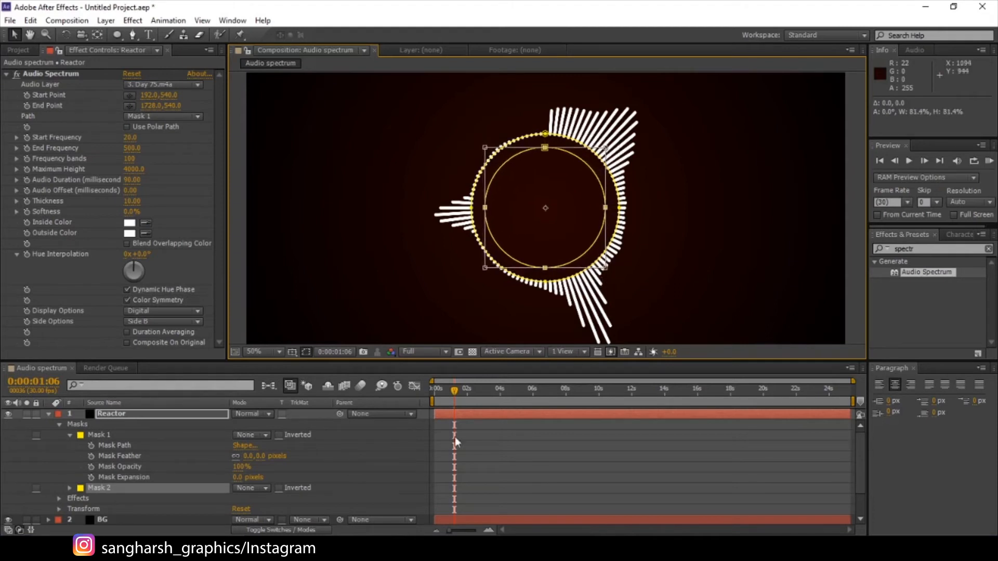
# - Search the effects for "stroke" and apply the Generate Stroke effect to the Reactor layer
pyautogui.click(929, 249)
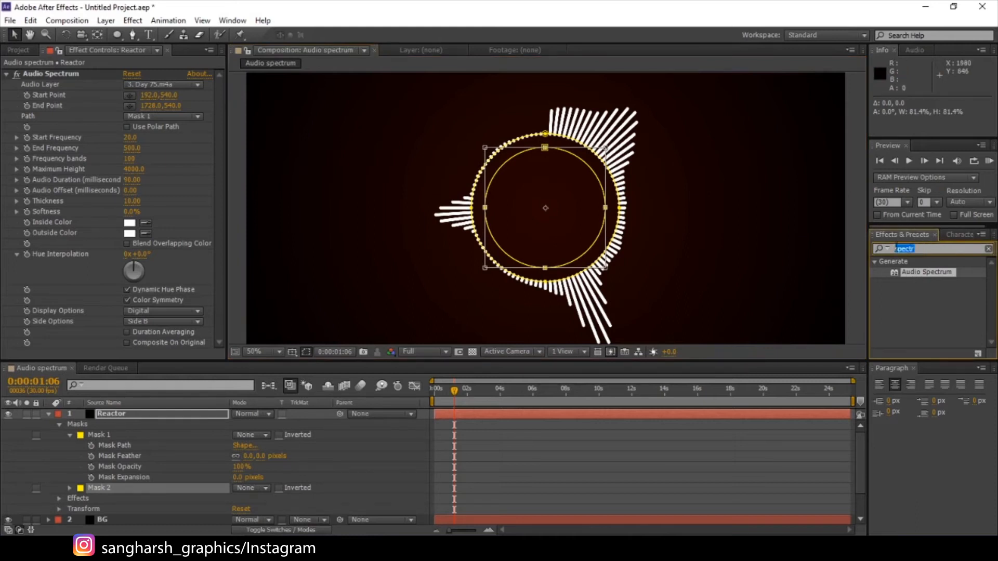
pyautogui.write('stroke')
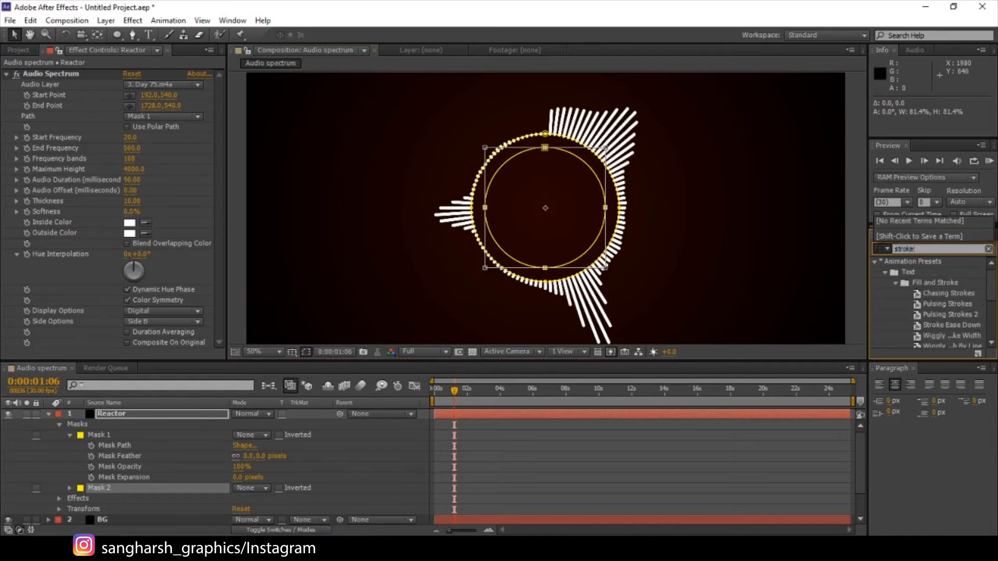
pyautogui.scroll(-3, 936, 301)
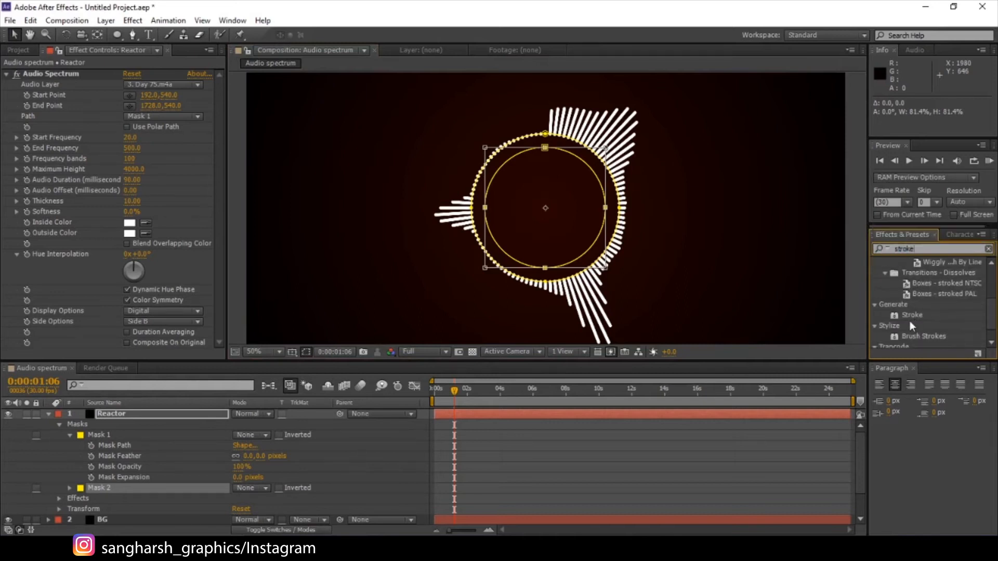
pyautogui.moveTo(909, 315)
pyautogui.mouseDown()
pyautogui.moveTo(91, 425)
pyautogui.moveTo(149, 417)
pyautogui.mouseUp()
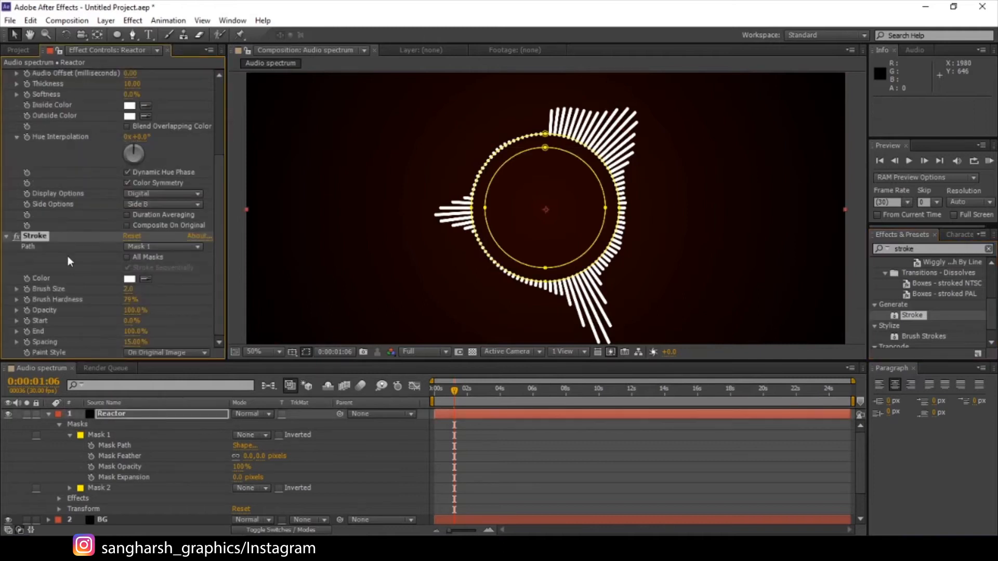
# - Set the Stroke effect's Path to Mask 2 and its Brush Size to 10
pyautogui.click(156, 248)
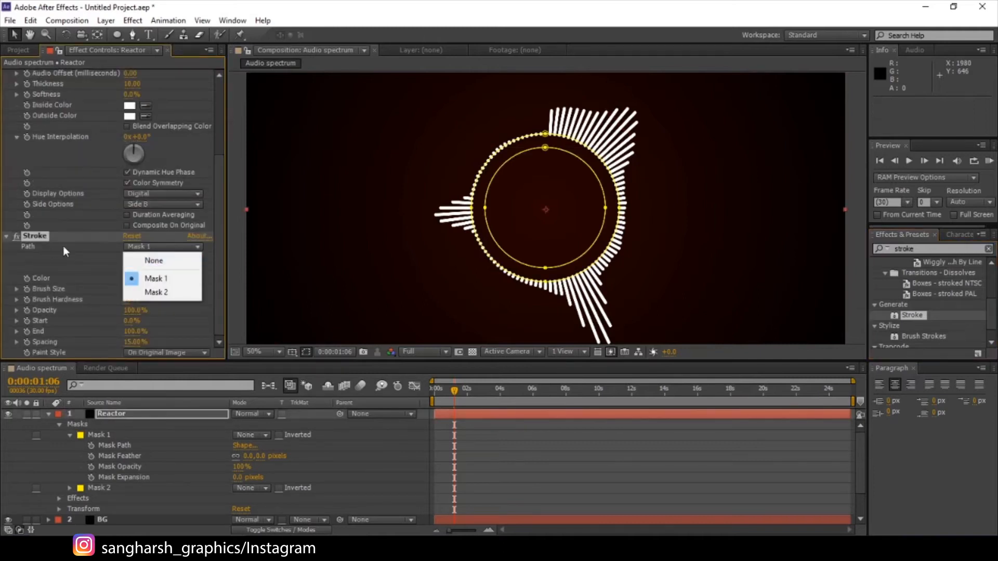
pyautogui.click(156, 292)
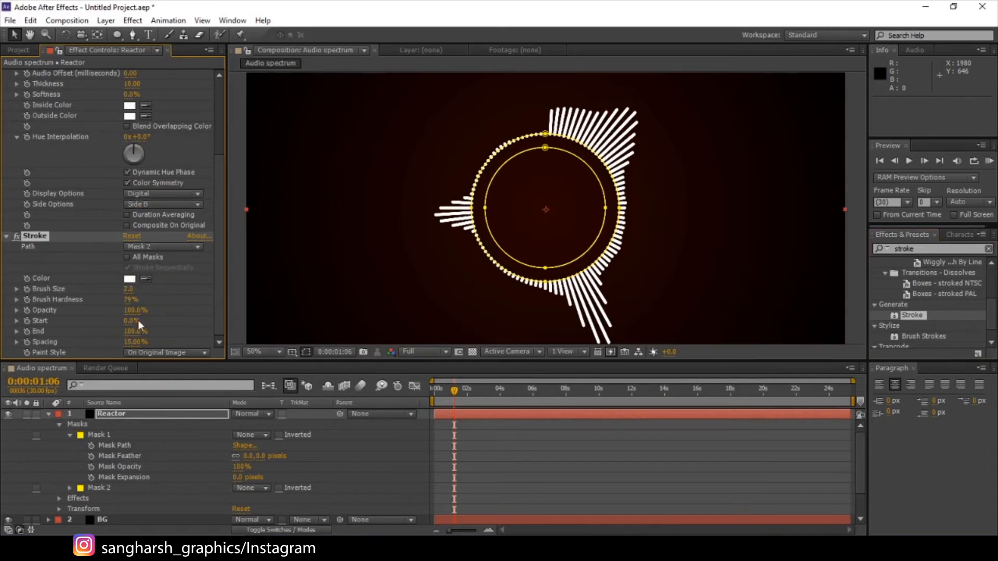
pyautogui.moveTo(128, 289); pyautogui.dragTo(166, 289)
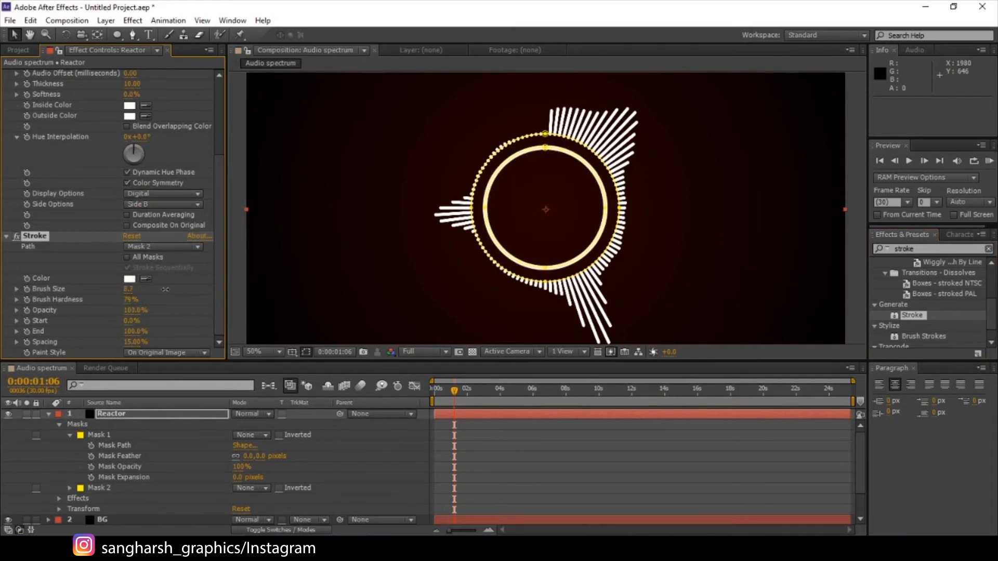
pyautogui.click(128, 289)
pyautogui.write('10')
pyautogui.press('Return')
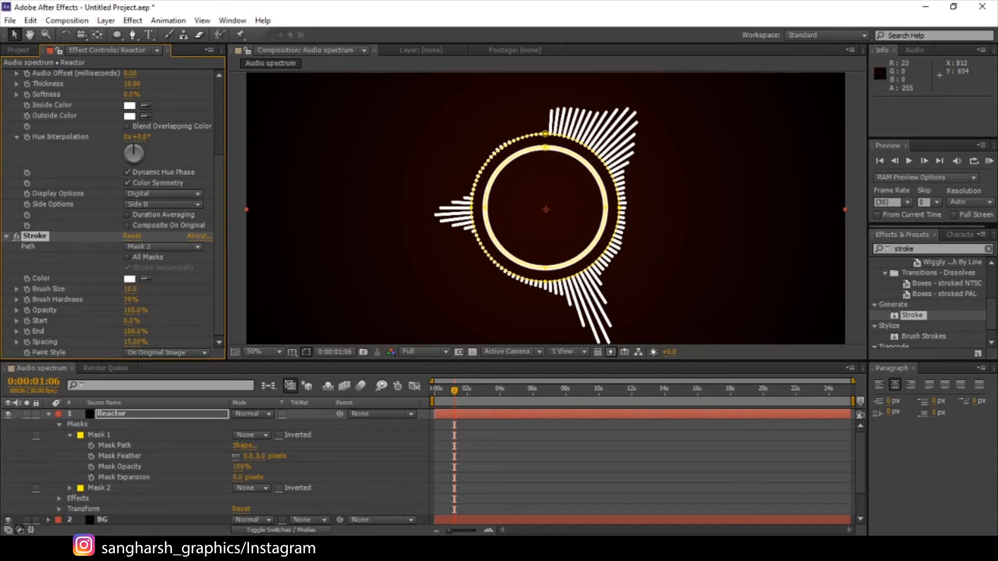
# - Try lowering the Stroke effect's Brush Hardness to 0% and check the ring's edge up close
pyautogui.moveTo(128, 302); pyautogui.dragTo(122, 302)
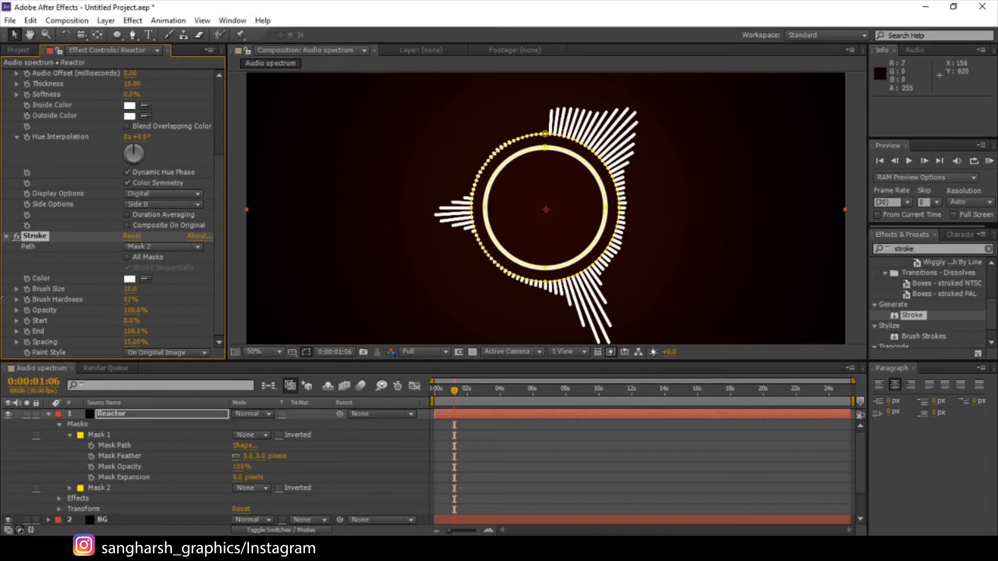
pyautogui.click(131, 299)
pyautogui.write('0')
pyautogui.press('Return')
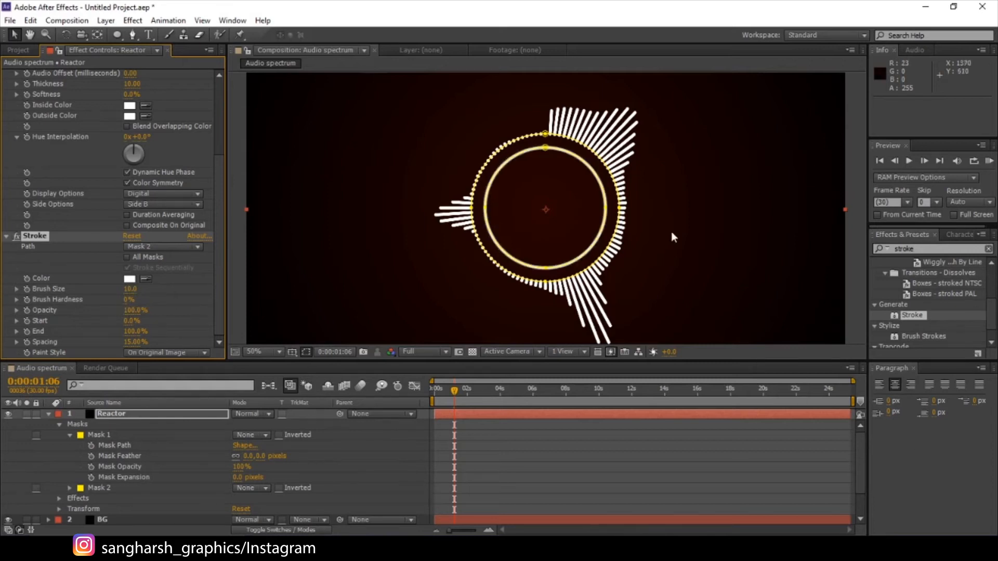
pyautogui.scroll(2, 667, 232)
pyautogui.scroll(-1, 667, 232)
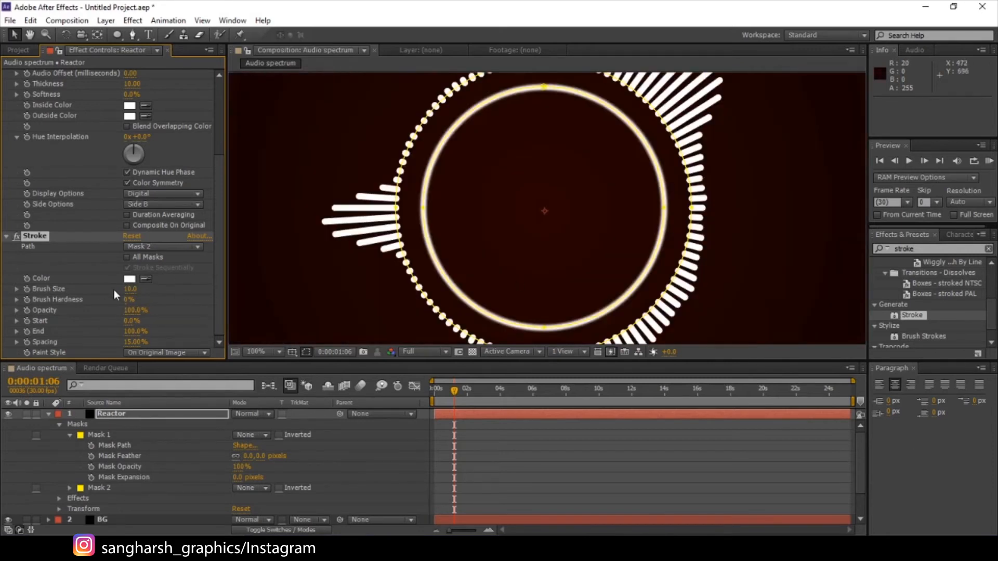
pyautogui.click(169, 312)
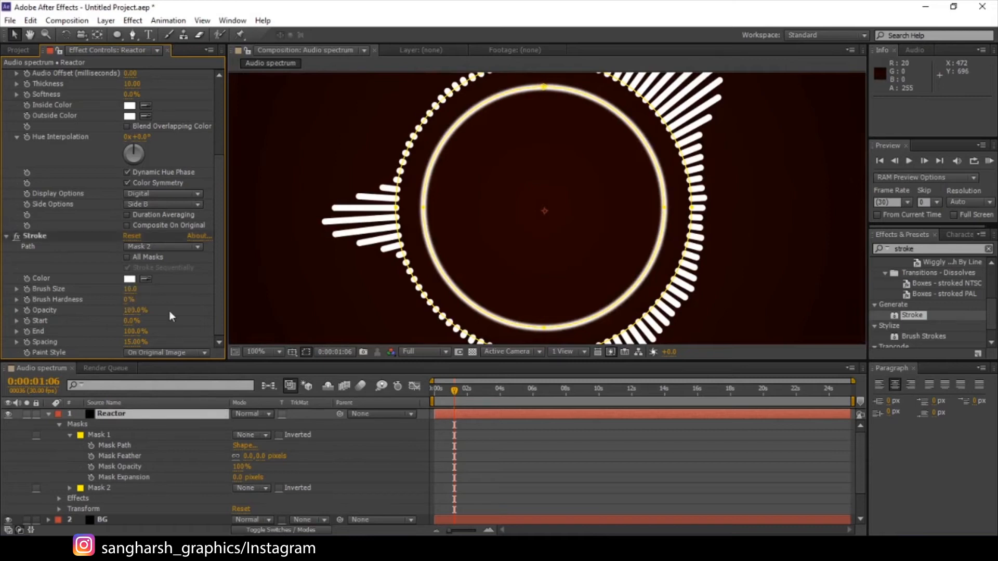
# - Raise the Stroke effect's Brush Hardness to 70%, and fine-tune it to 94%
pyautogui.click(128, 300)
pyautogui.write('70')
pyautogui.press('Return')
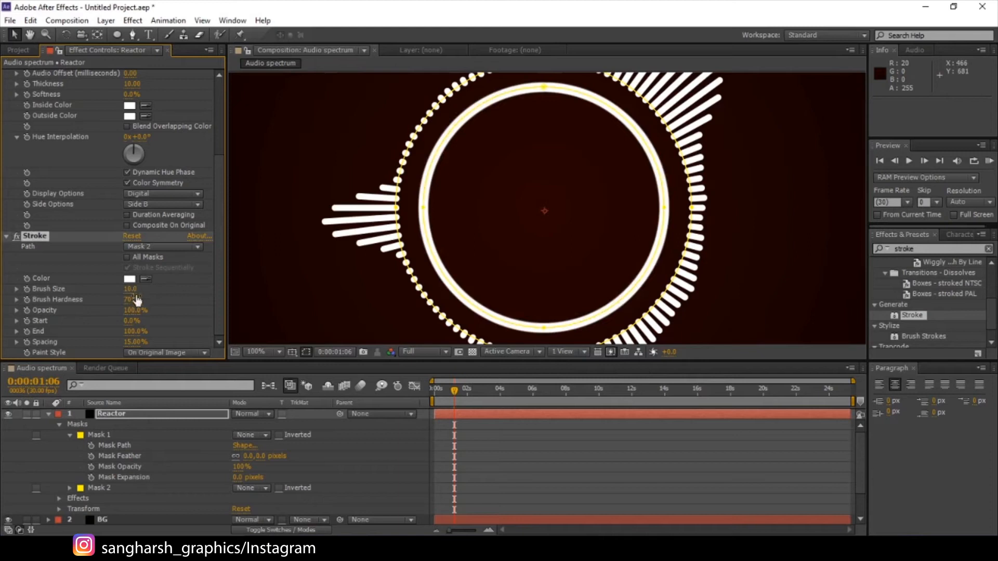
pyautogui.moveTo(132, 305); pyautogui.dragTo(144, 305)
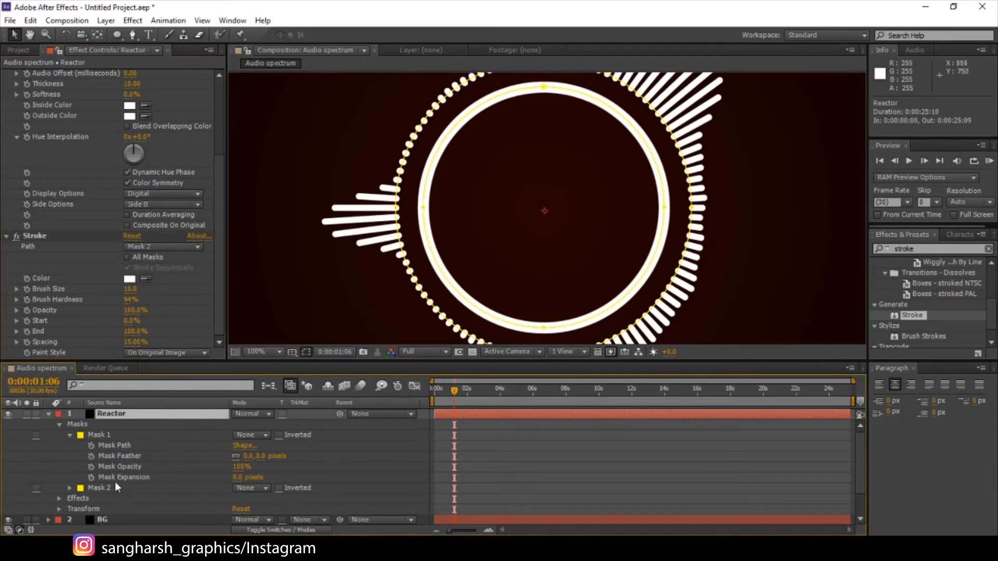
# - Scale Mask 2 on the Reactor layer to about 103.1% around its centre
pyautogui.click(145, 487)
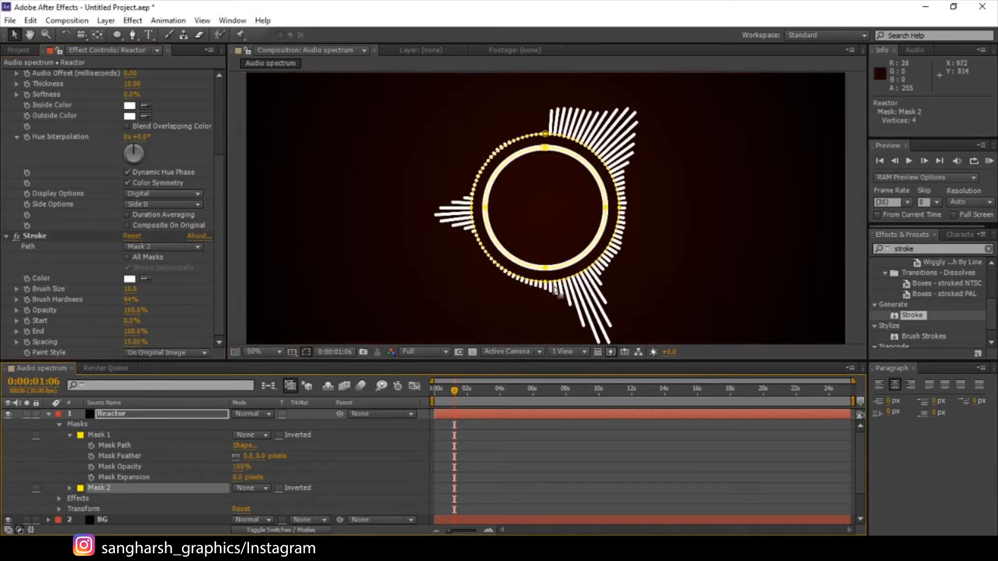
pyautogui.doubleClick(540, 85)
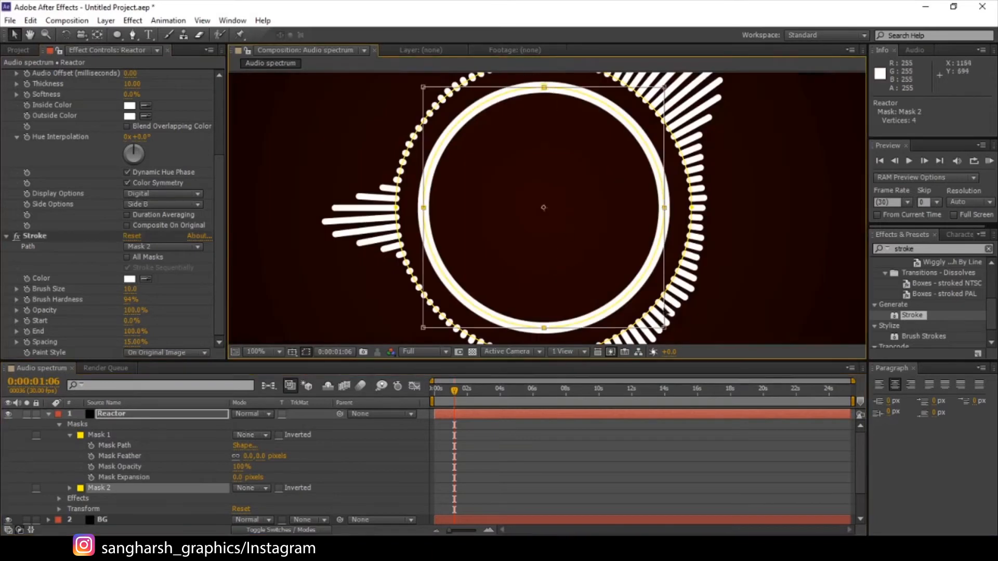
pyautogui.moveTo(667, 329); pyautogui.dragTo(675, 336)
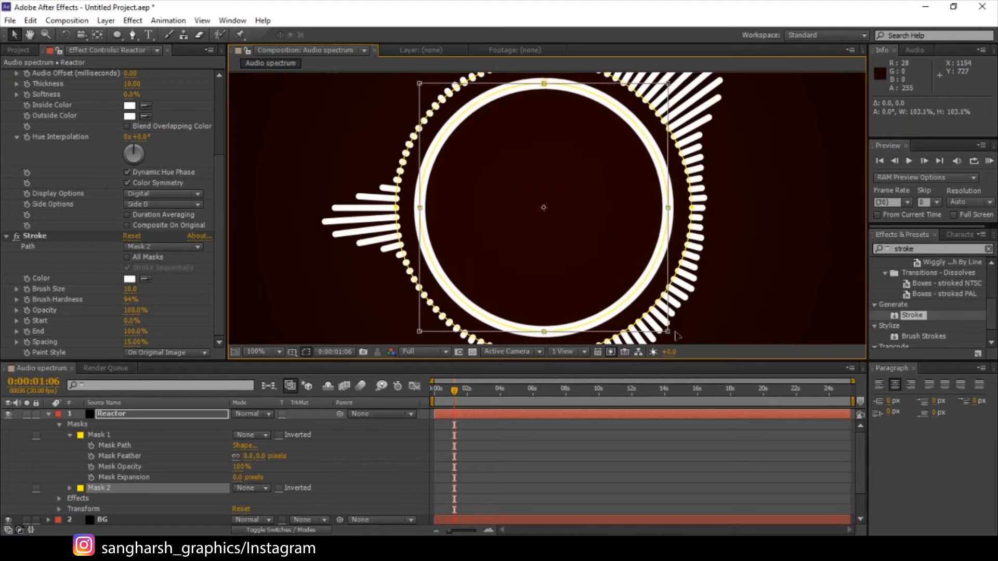
# - Thin the inner ring by trying a Stroke Brush Size of 8 and settling on 6
pyautogui.click(130, 289)
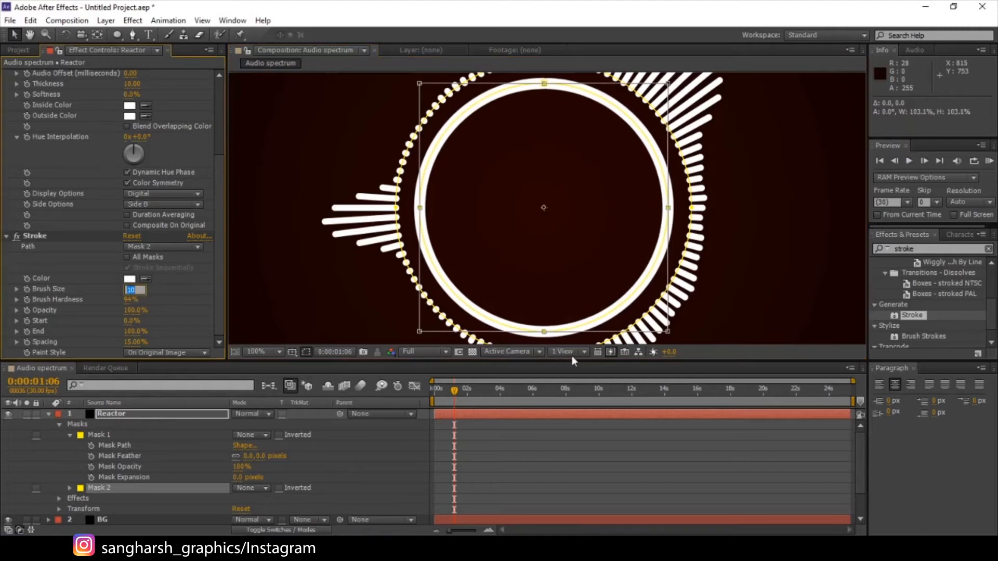
pyautogui.write('8')
pyautogui.press('Return')
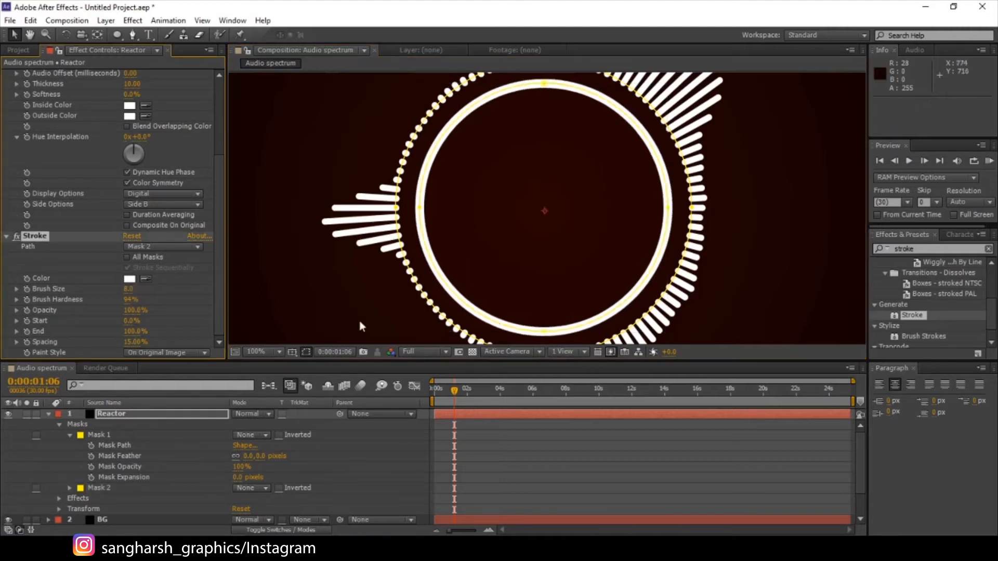
pyautogui.click(129, 289)
pyautogui.write('6')
pyautogui.press('Return')
pyautogui.scroll(-2, 734, 273)
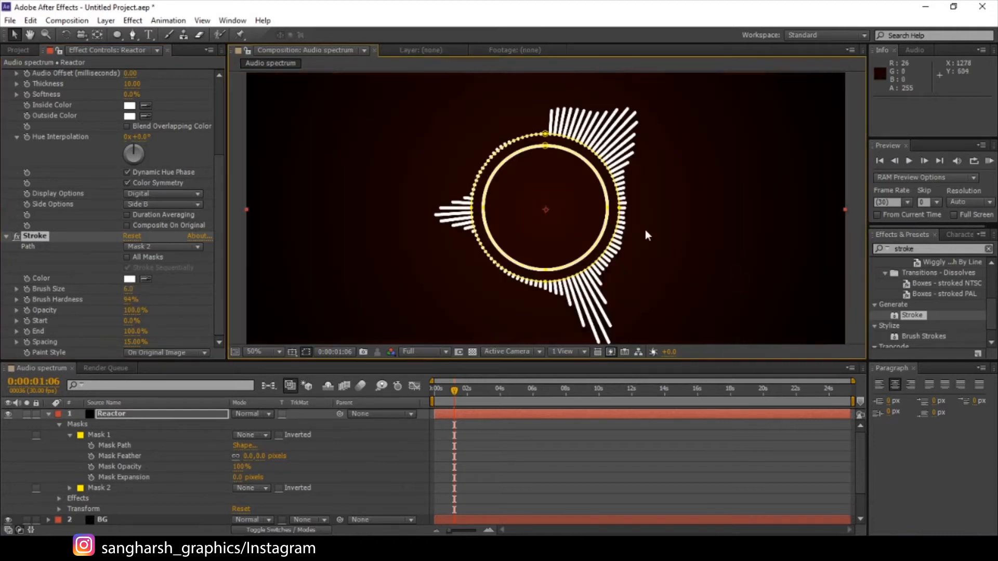
# - At 0:00:00:00, keyframe the Stroke effect's Start at 100% so the inner ring begins hidden
pyautogui.scroll(2, 648, 235)
pyautogui.moveTo(443, 392); pyautogui.dragTo(410, 397)
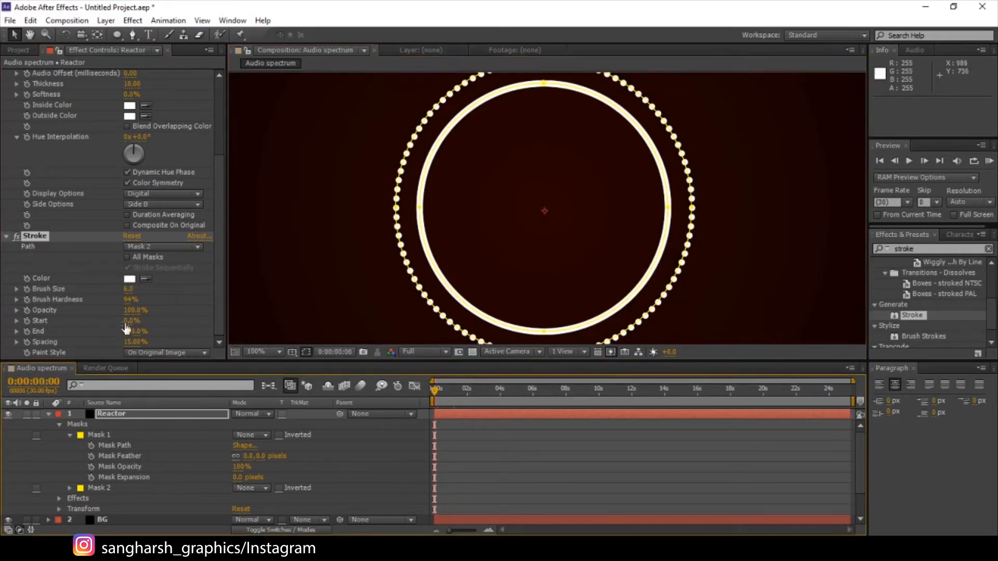
pyautogui.moveTo(96, 321); pyautogui.dragTo(268, 326)
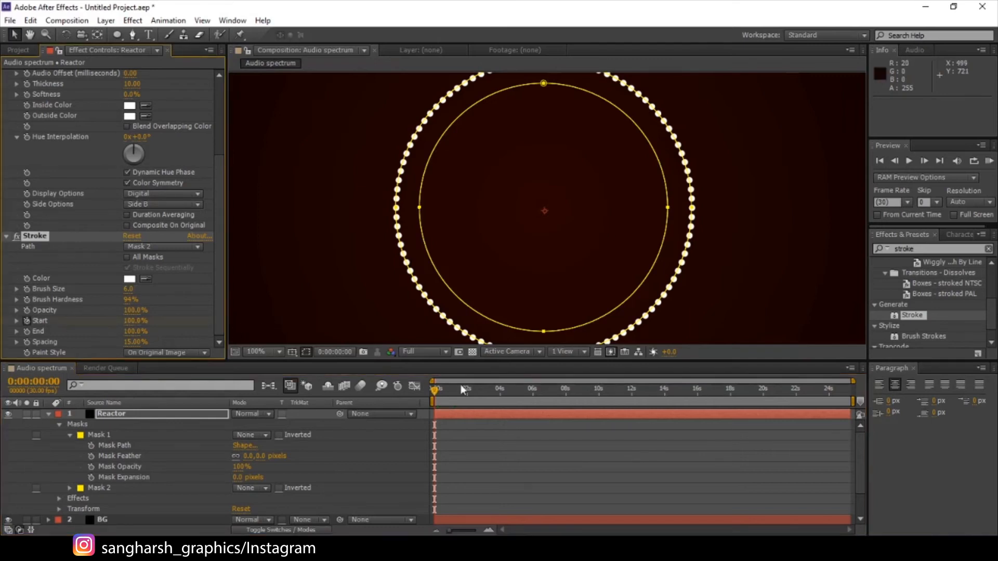
# - Go to about 0:00:23:14 and reveal the waveform of the Day 75.m4a layer
pyautogui.moveTo(669, 391); pyautogui.dragTo(822, 404)
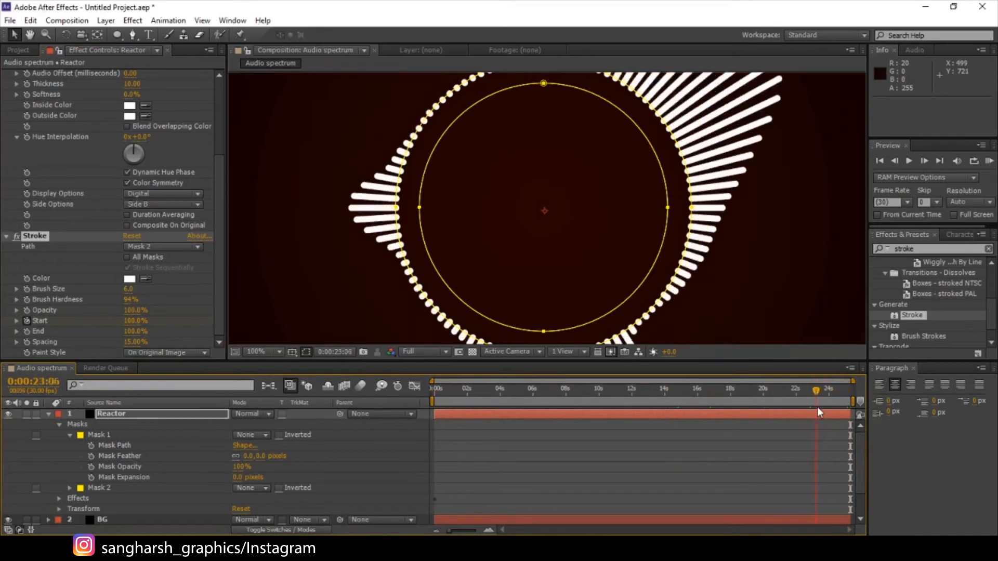
pyautogui.scroll(-3, 832, 468)
pyautogui.click(822, 498)
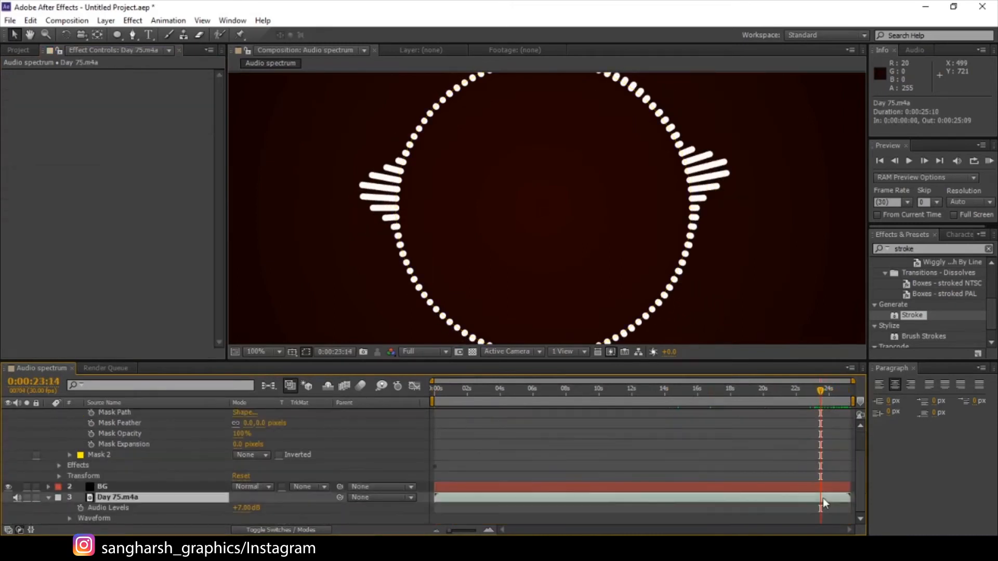
pyautogui.press('l')
pyautogui.press('l')
# - End the work area at 0:00:24:04, just after the audio stops, and trim the comp to the work area
pyautogui.click(829, 400)
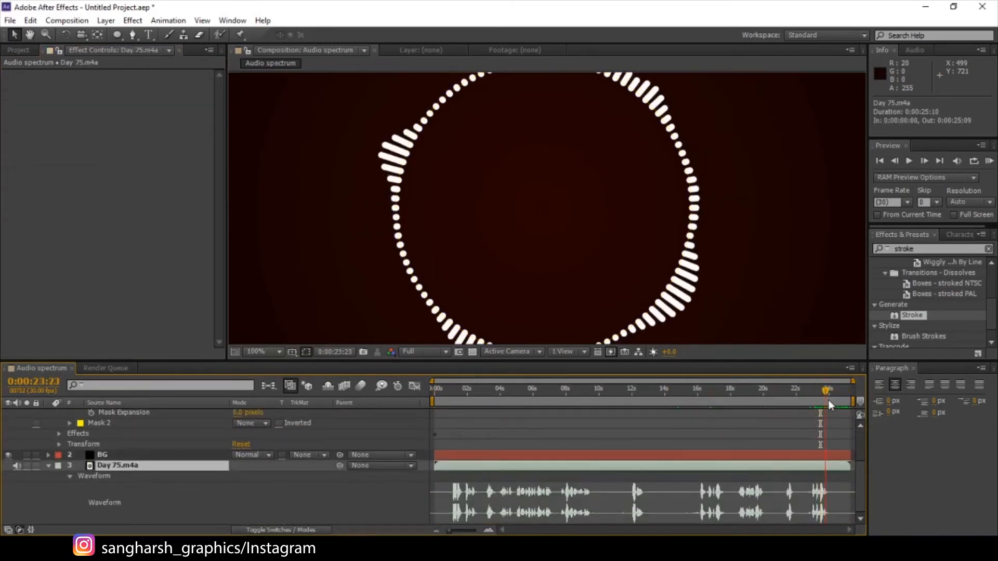
pyautogui.moveTo(828, 400)
pyautogui.mouseDown()
pyautogui.moveTo(846, 402)
pyautogui.moveTo(830, 402)
pyautogui.mouseUp()
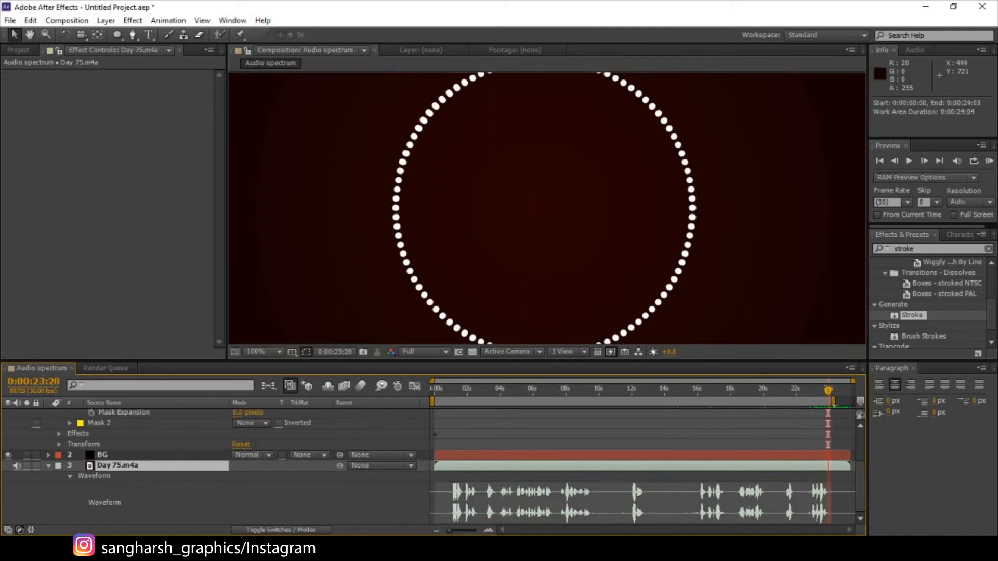
pyautogui.rightClick(823, 402)
pyautogui.click(847, 436)
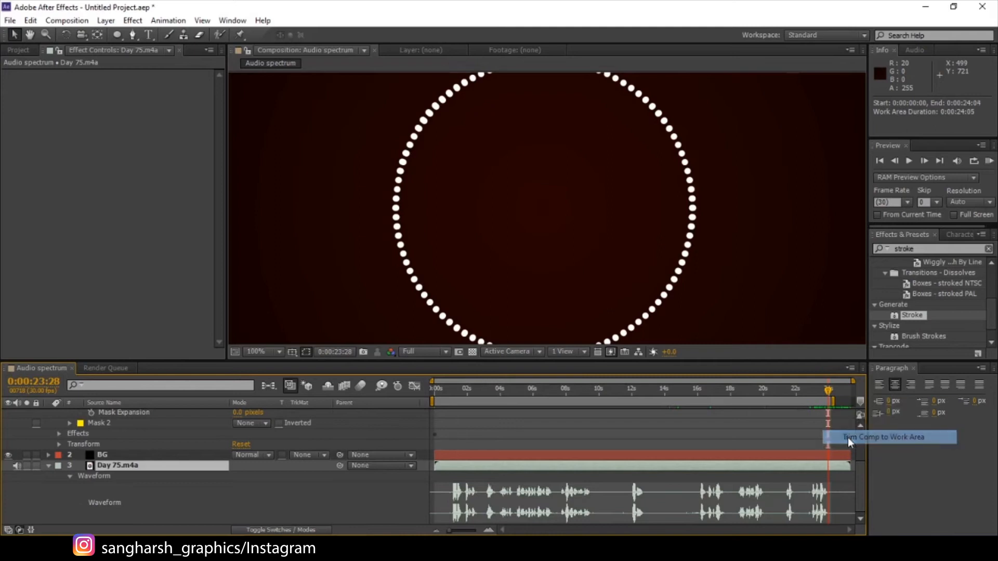
# - At 0:00:24:01, set the Stroke effect's Start to 0% and scrub the timeline to check the ring drawing on
pyautogui.scroll(2, 843, 409)
pyautogui.moveTo(848, 393); pyautogui.dragTo(852, 394)
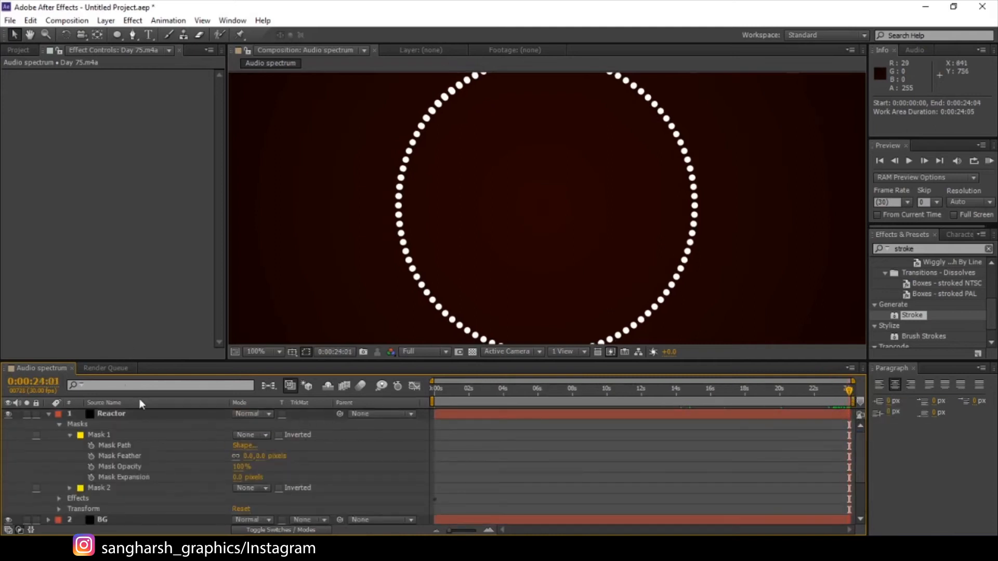
pyautogui.click(113, 487)
pyautogui.scroll(-5, 65, 312)
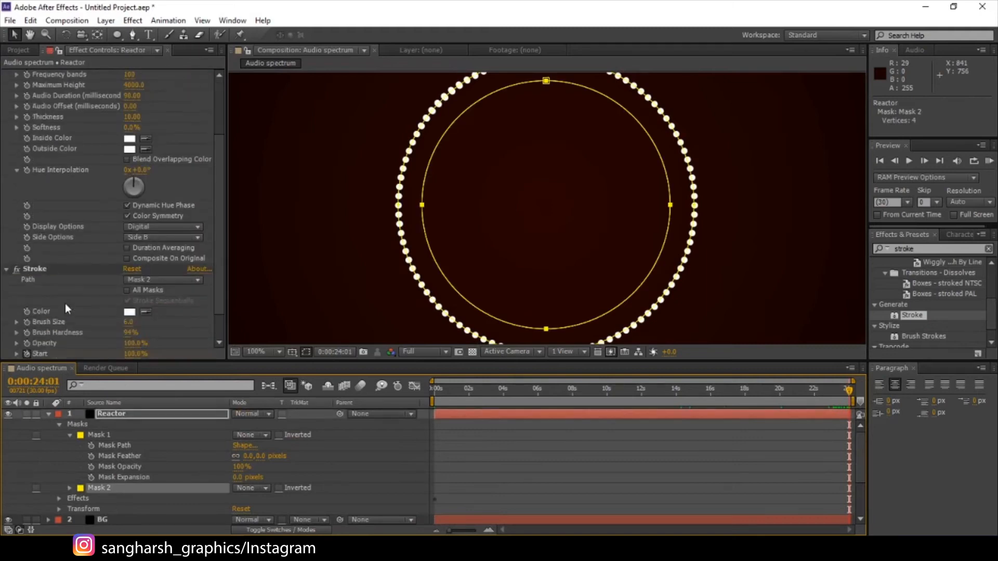
pyautogui.scroll(-1, 67, 333)
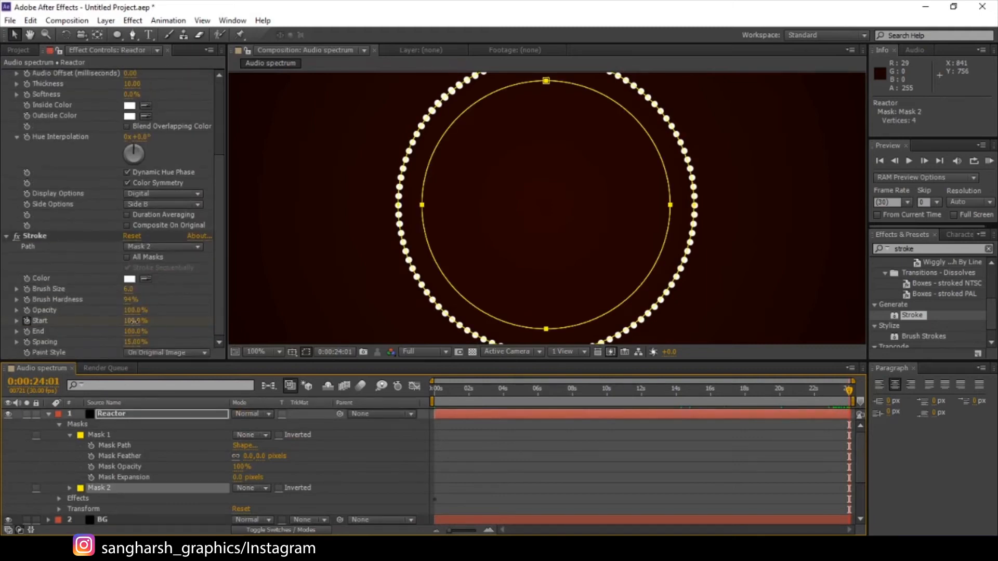
pyautogui.moveTo(134, 321)
pyautogui.mouseDown()
pyautogui.moveTo(142, 321)
pyautogui.moveTo(47, 325)
pyautogui.mouseUp()
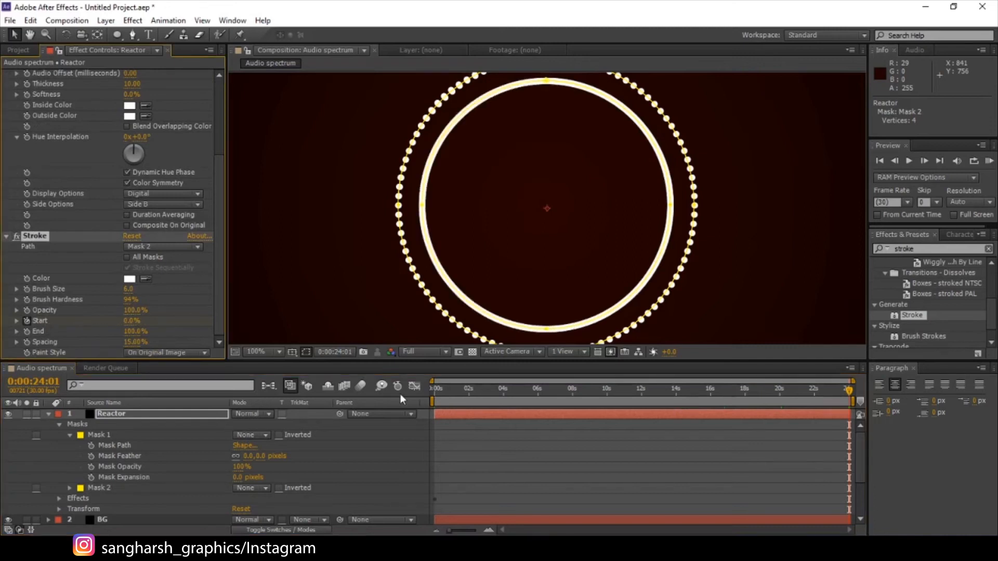
pyautogui.moveTo(439, 394)
pyautogui.mouseDown()
pyautogui.moveTo(678, 437)
pyautogui.moveTo(865, 451)
pyautogui.moveTo(541, 446)
pyautogui.moveTo(435, 428)
pyautogui.moveTo(629, 434)
pyautogui.moveTo(850, 413)
pyautogui.mouseUp()
# - Duplicate Mask 2 on the Reactor layer and scale the copy to about 88% around its centre
pyautogui.click(109, 489)
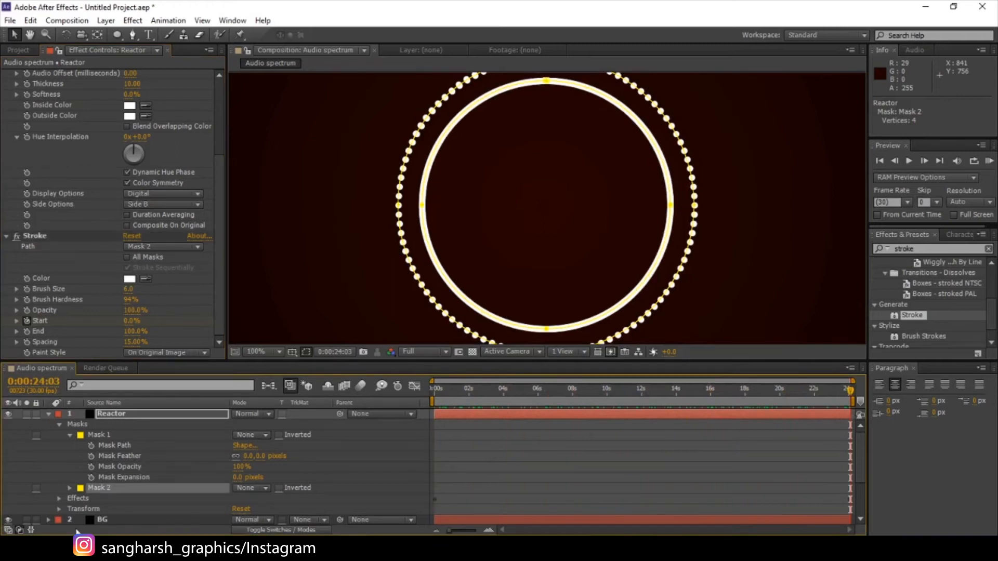
pyautogui.hotkey('ctrl', 'd')
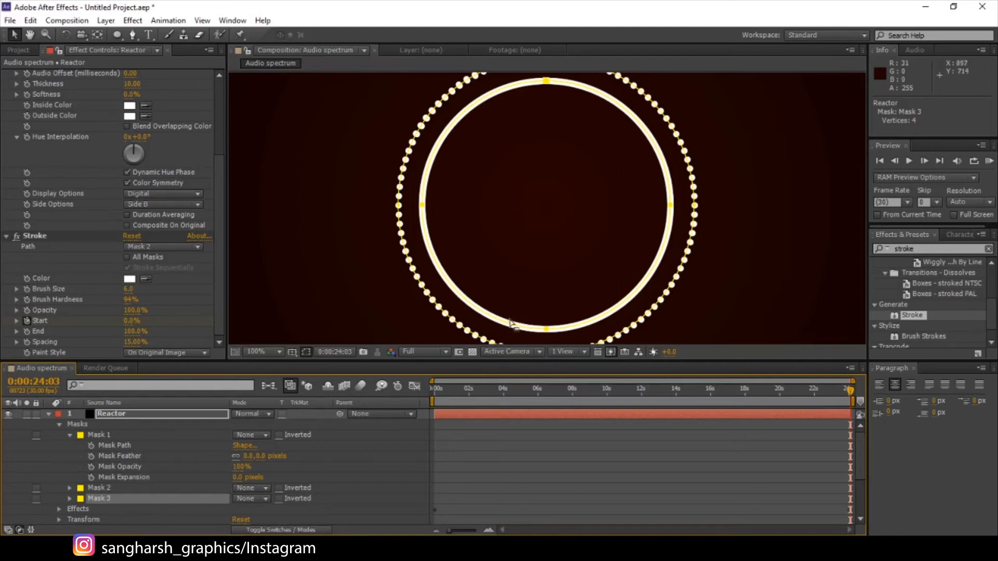
pyautogui.doubleClick(549, 330)
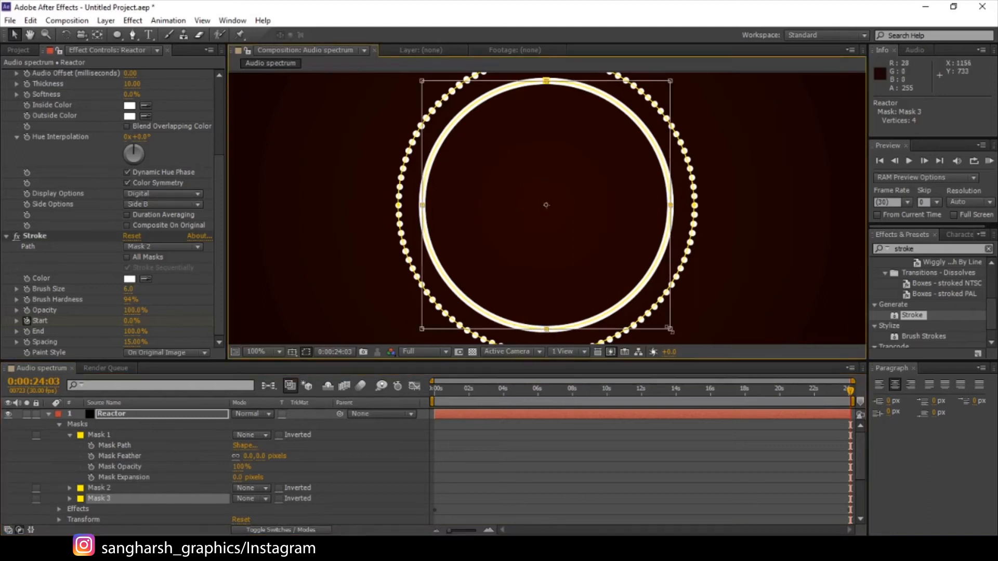
pyautogui.moveTo(669, 329)
pyautogui.mouseDown()
pyautogui.moveTo(651, 325)
pyautogui.moveTo(656, 318)
pyautogui.mouseUp()
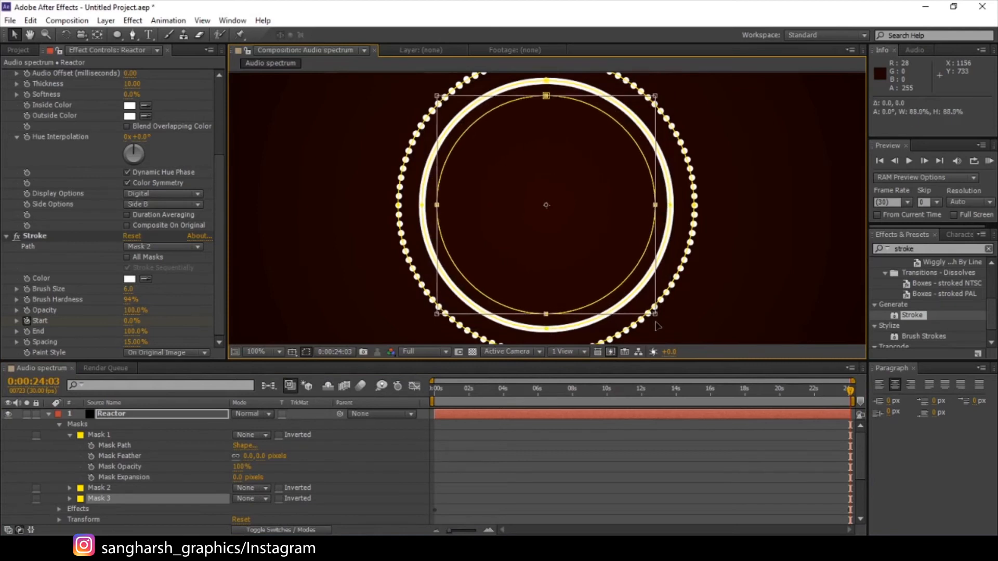
pyautogui.doubleClick(709, 289)
pyautogui.click(711, 292)
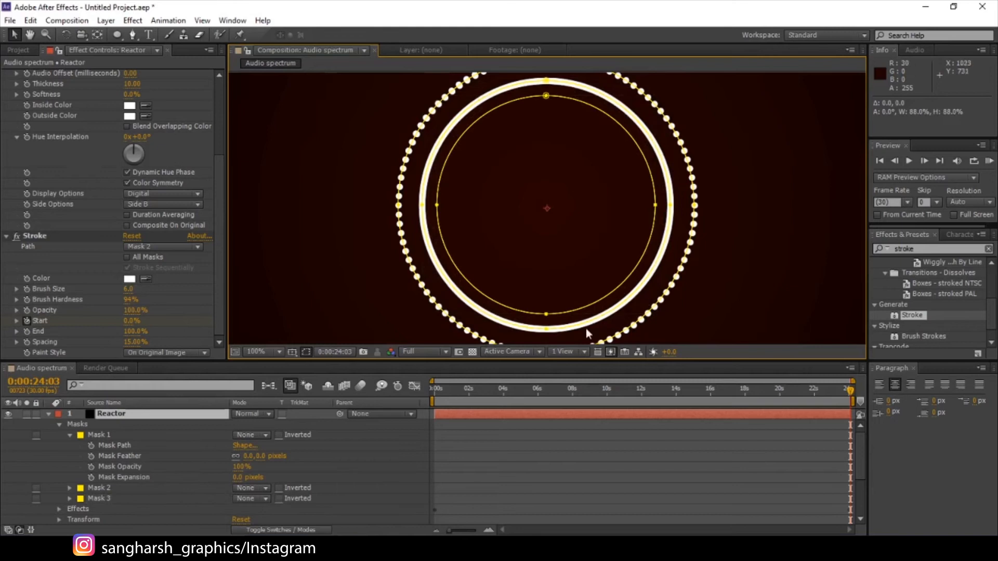
# - Expand Mask 3 on the Reactor layer and look over its mask properties
pyautogui.click(109, 498)
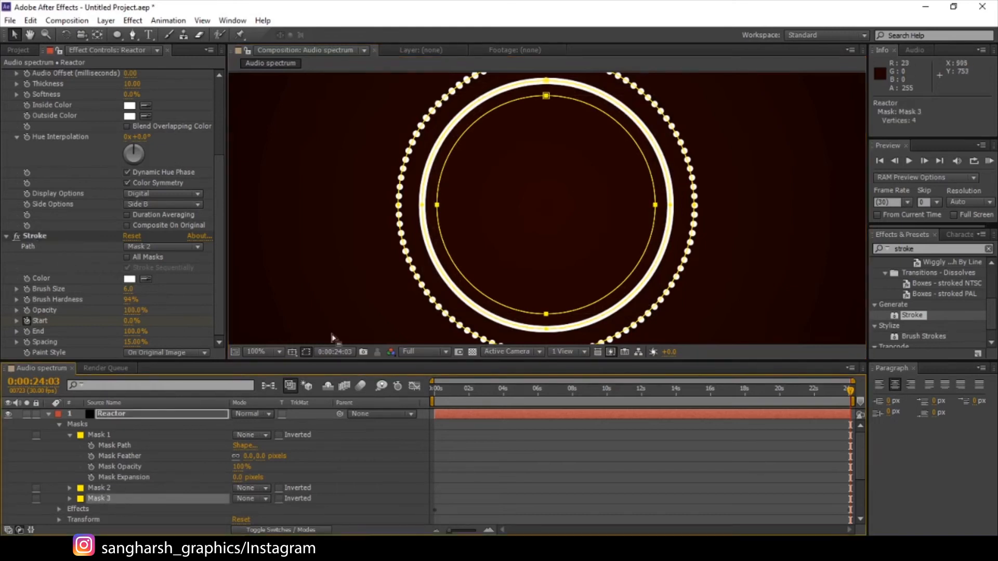
pyautogui.click(306, 351)
pyautogui.click(305, 351)
pyautogui.click(69, 498)
pyautogui.scroll(-4, 81, 501)
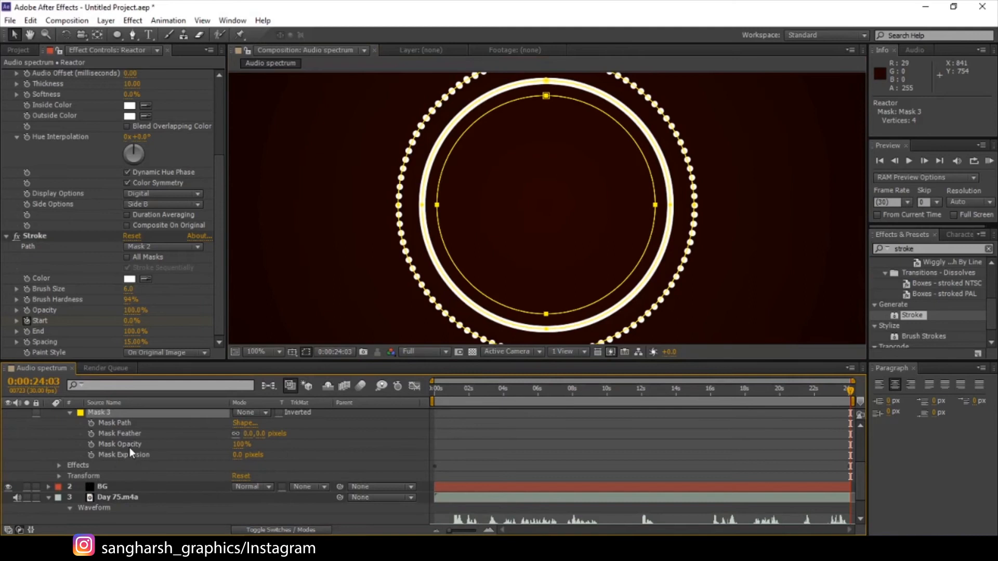
pyautogui.scroll(3, 146, 439)
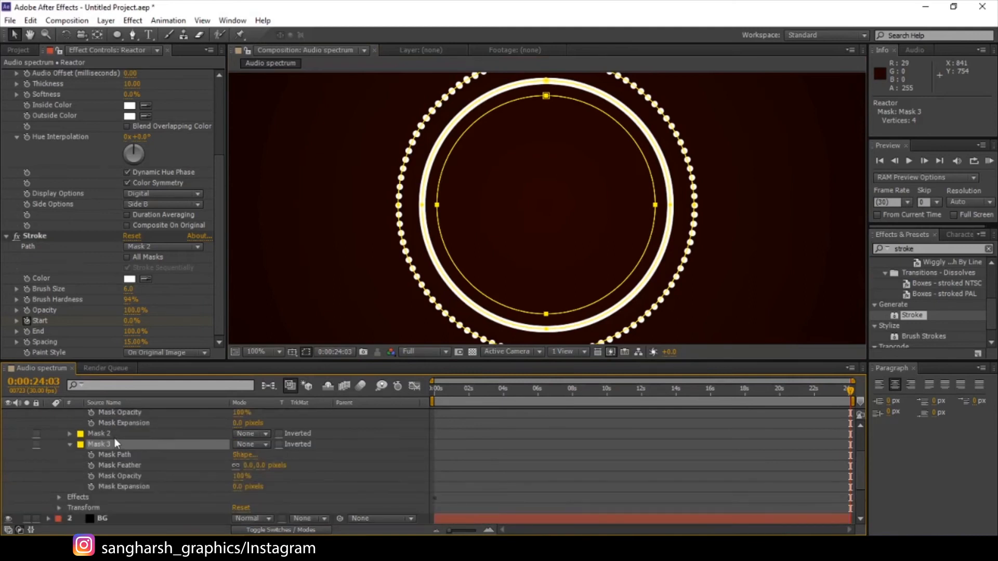
# - Duplicate the Stroke effect on the Reactor layer
pyautogui.click(6, 236)
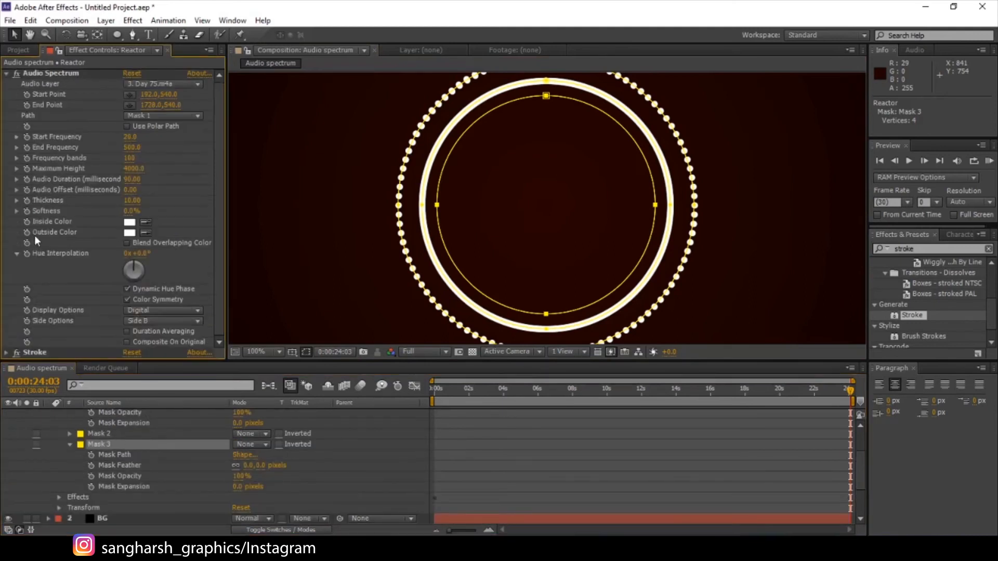
pyautogui.click(33, 355)
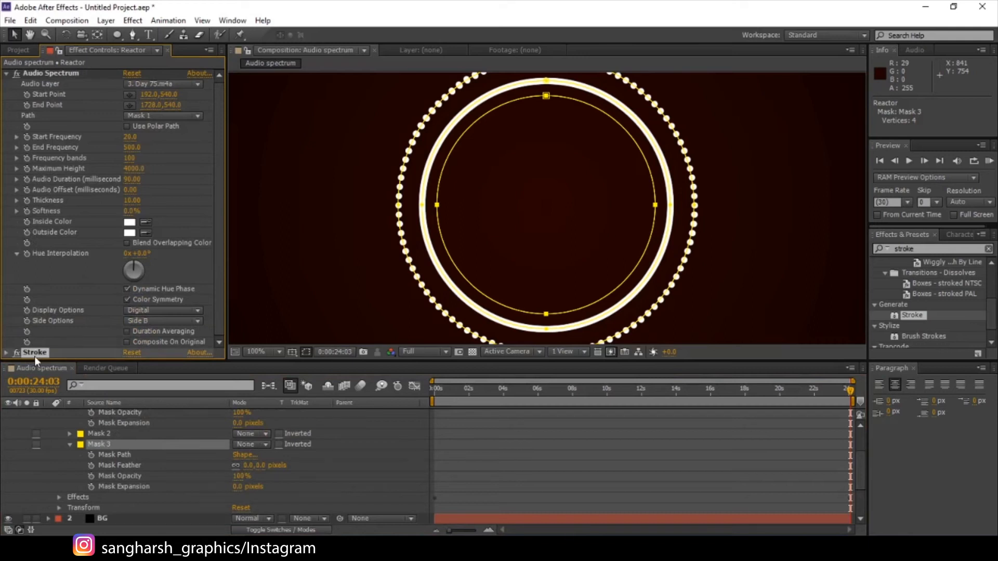
pyautogui.hotkey('ctrl', 'd')
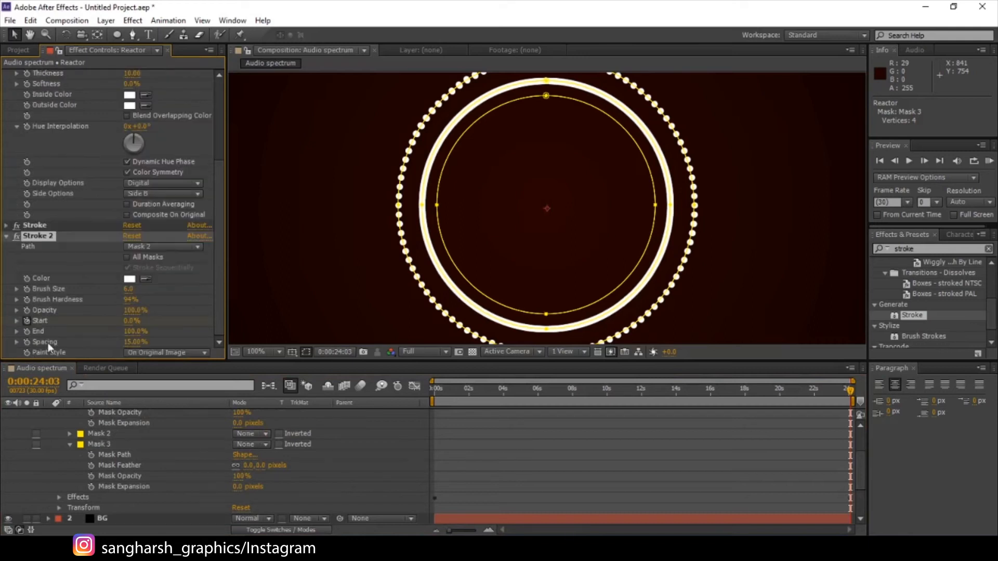
# - Reset the Stroke 2 effect to its defaults and set its Path to Mask 3
pyautogui.click(7, 226)
pyautogui.scroll(-2, 61, 298)
pyautogui.click(139, 304)
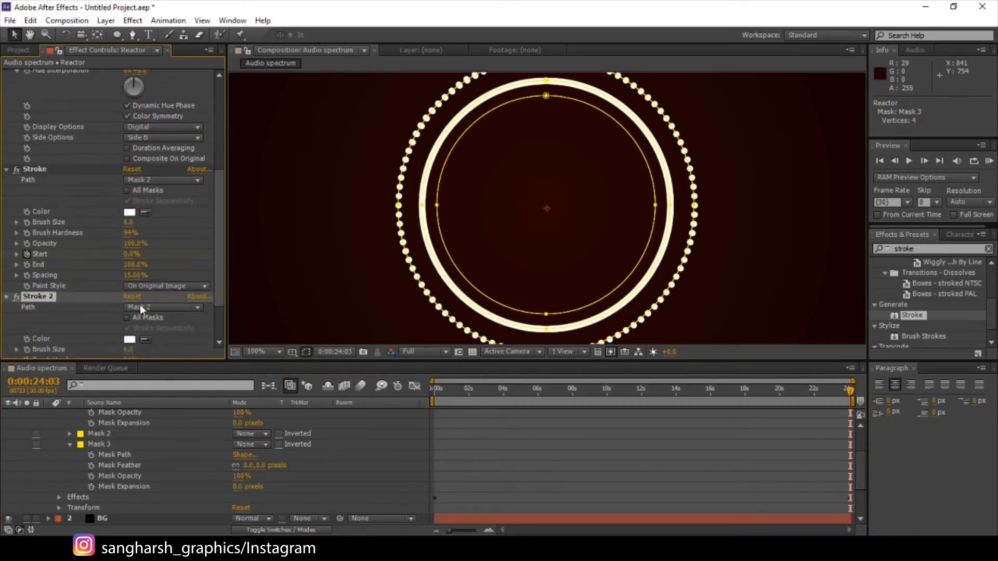
pyautogui.click(129, 298)
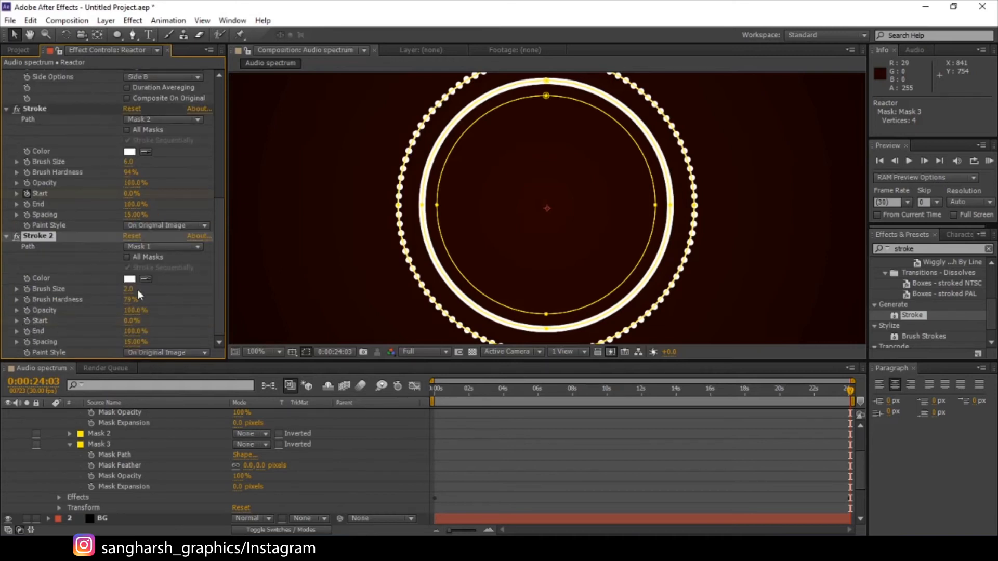
pyautogui.click(156, 247)
pyautogui.click(166, 305)
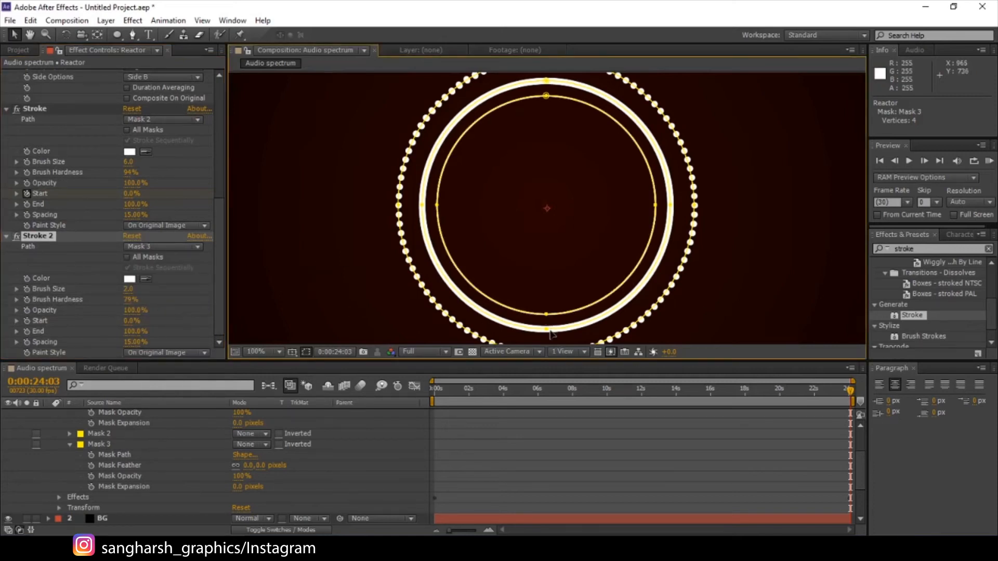
# - Scale Mask 2 on the Reactor layer up to about 103.6% around its centre
pyautogui.click(118, 433)
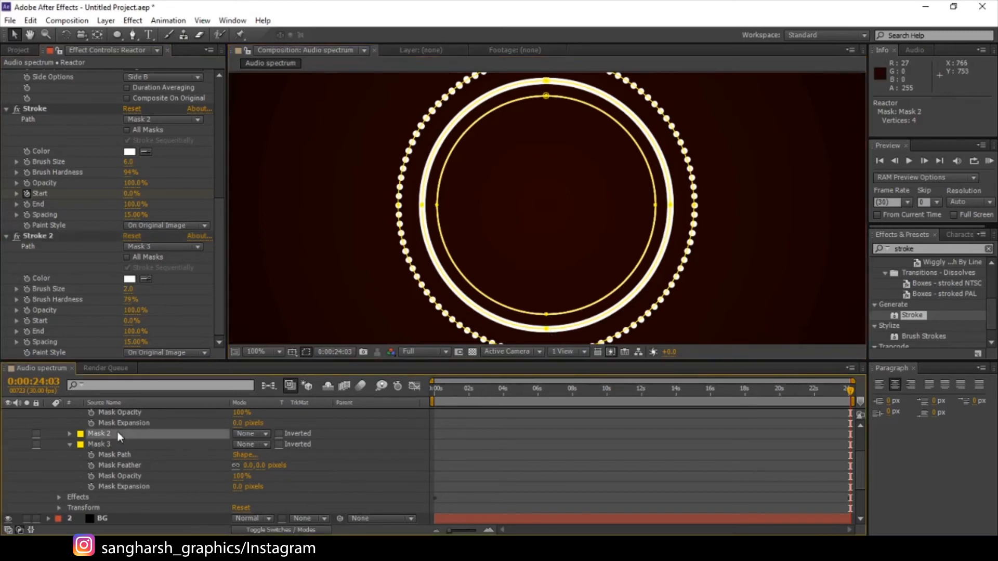
pyautogui.doubleClick(596, 319)
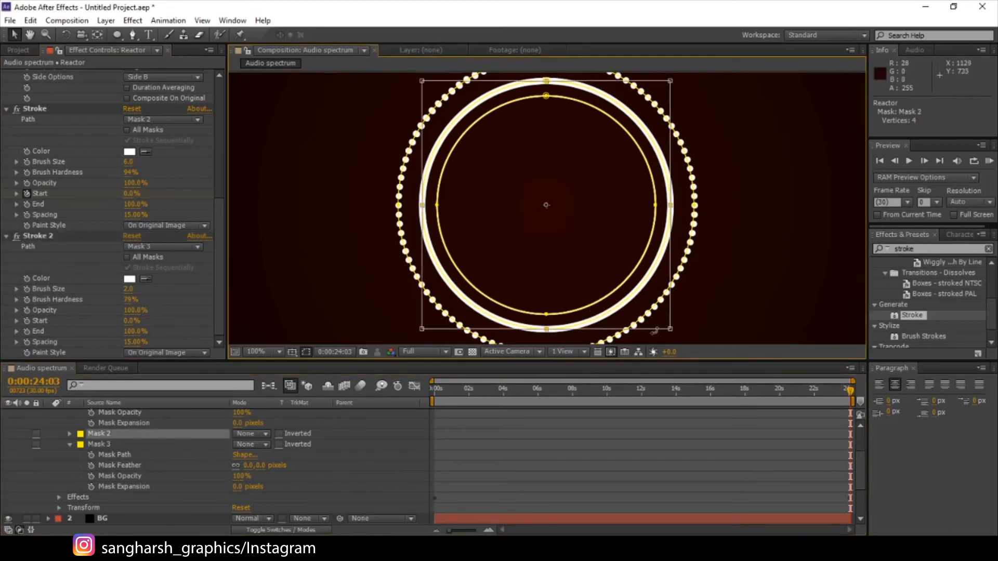
pyautogui.press('Return')
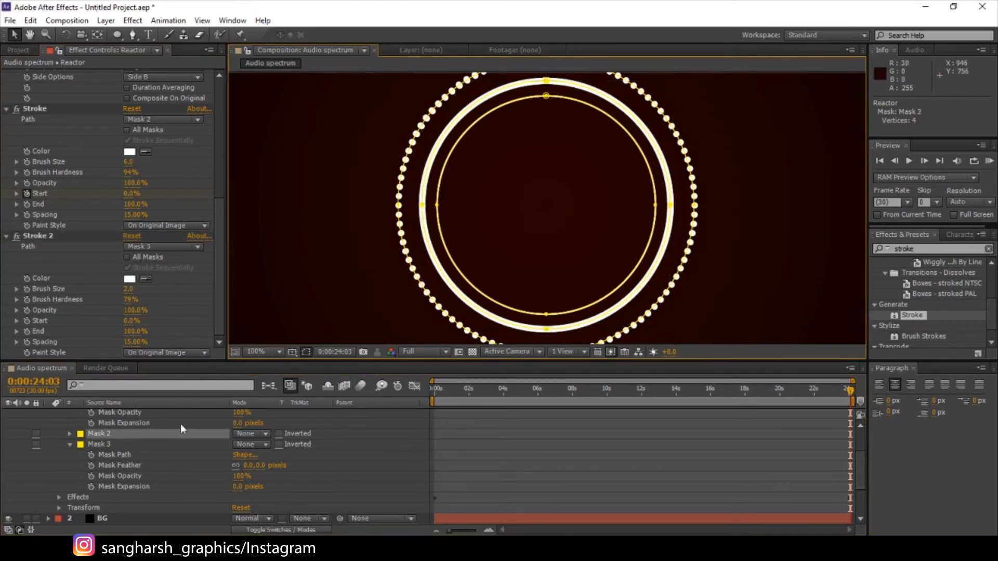
pyautogui.click(110, 445)
pyautogui.click(109, 436)
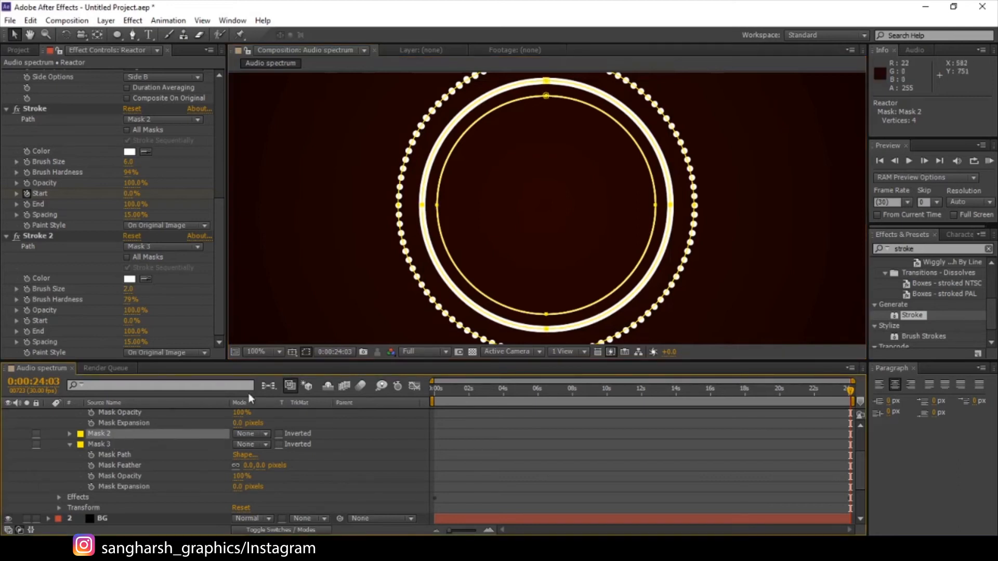
pyautogui.scroll(3, 126, 435)
pyautogui.click(127, 433)
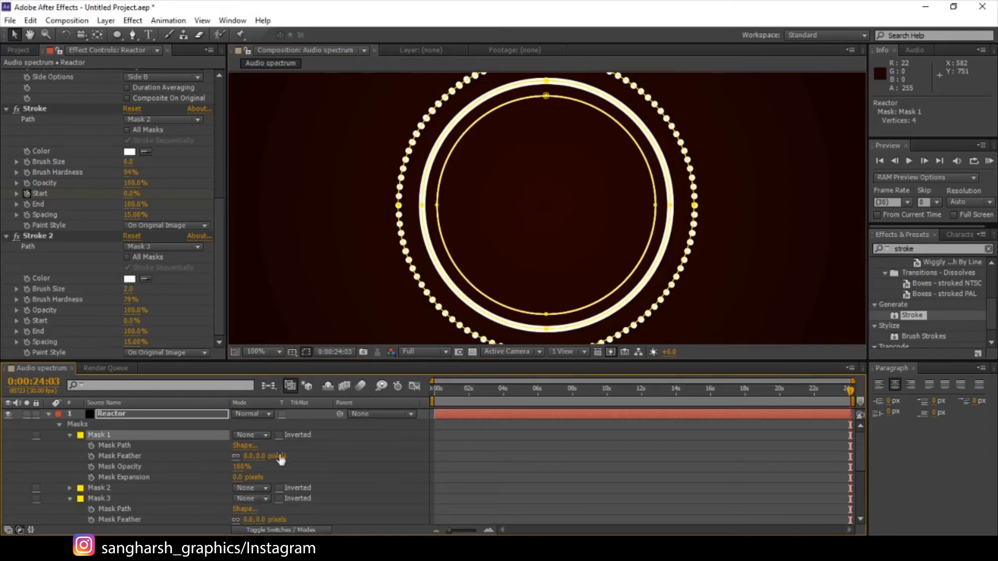
pyautogui.click(103, 489)
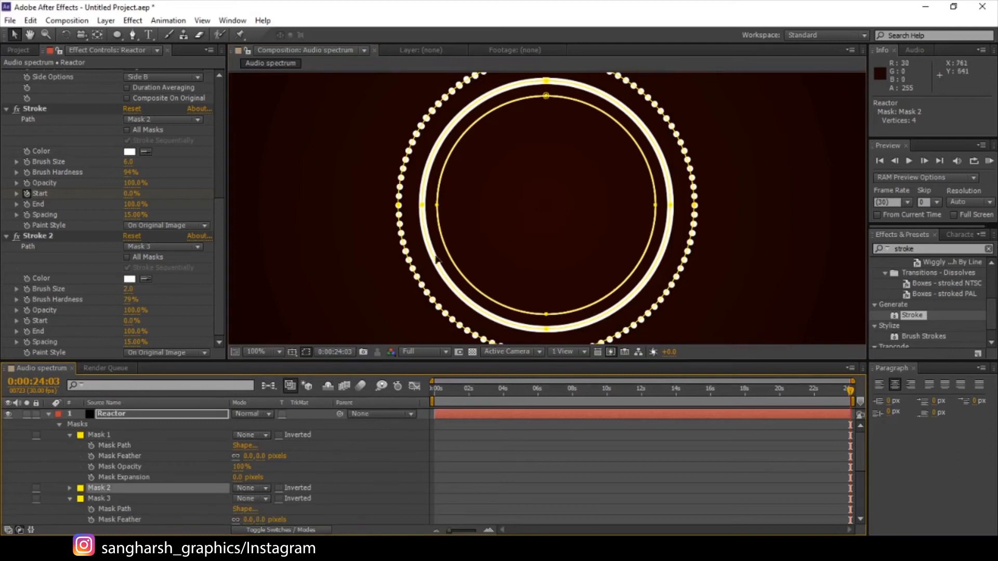
pyautogui.doubleClick(545, 81)
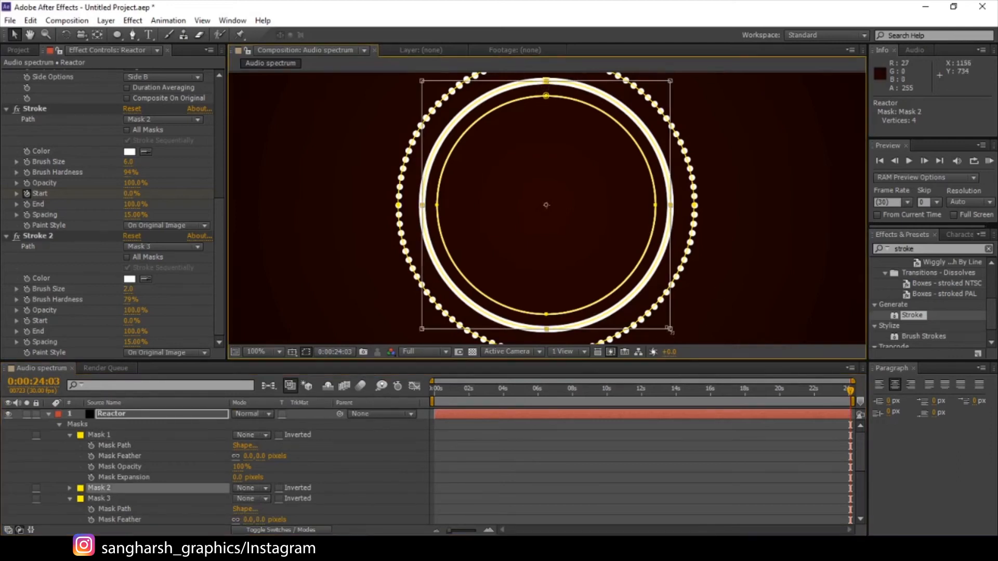
pyautogui.moveTo(669, 330); pyautogui.dragTo(676, 331)
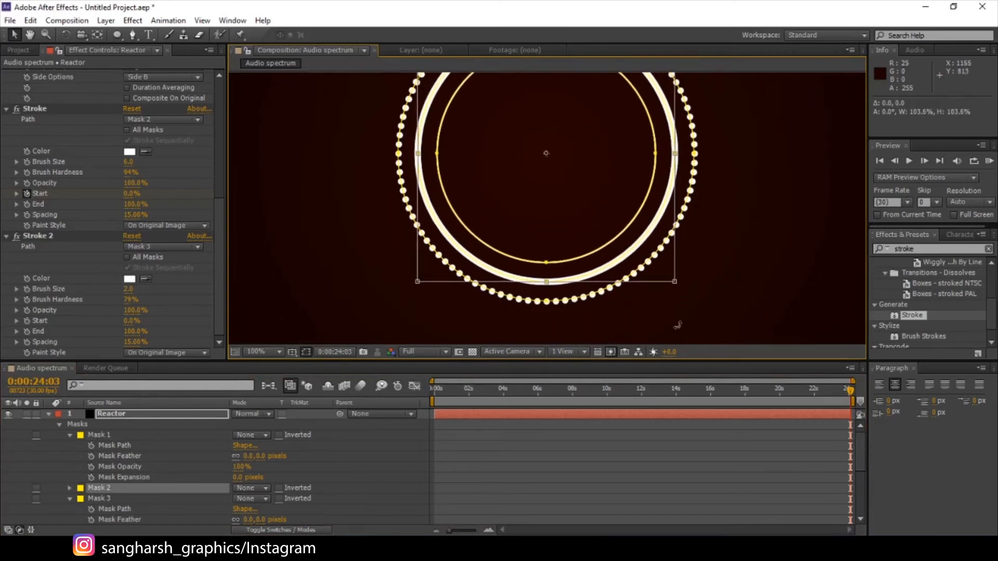
# - Hide the mask outlines in the composition view and scrub the timeline to 0:00:11:22 to check the rings
pyautogui.press('.')
pyautogui.click(306, 351)
pyautogui.scroll(-2, 375, 292)
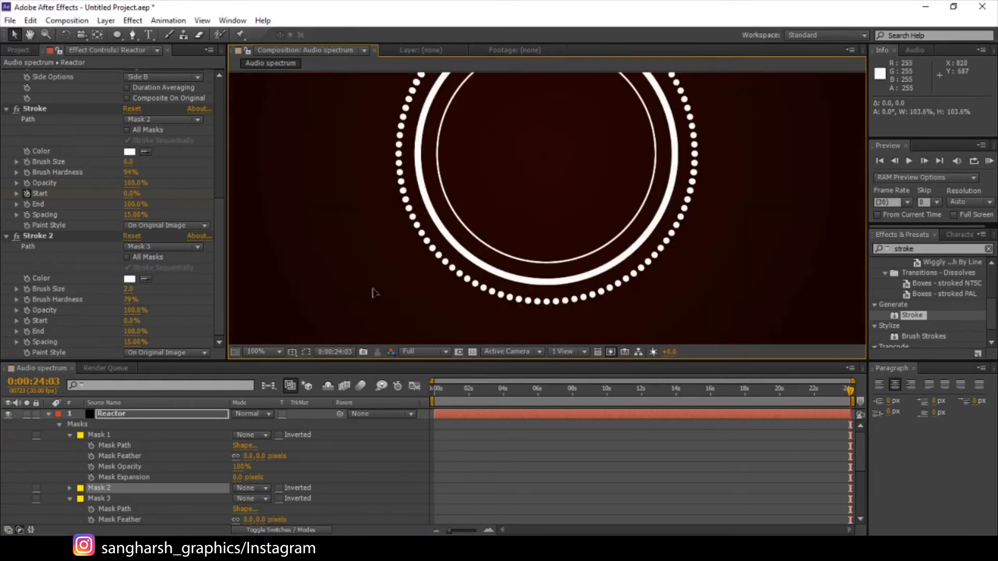
pyautogui.moveTo(432, 210); pyautogui.dragTo(439, 245)
pyautogui.scroll(1, 444, 260)
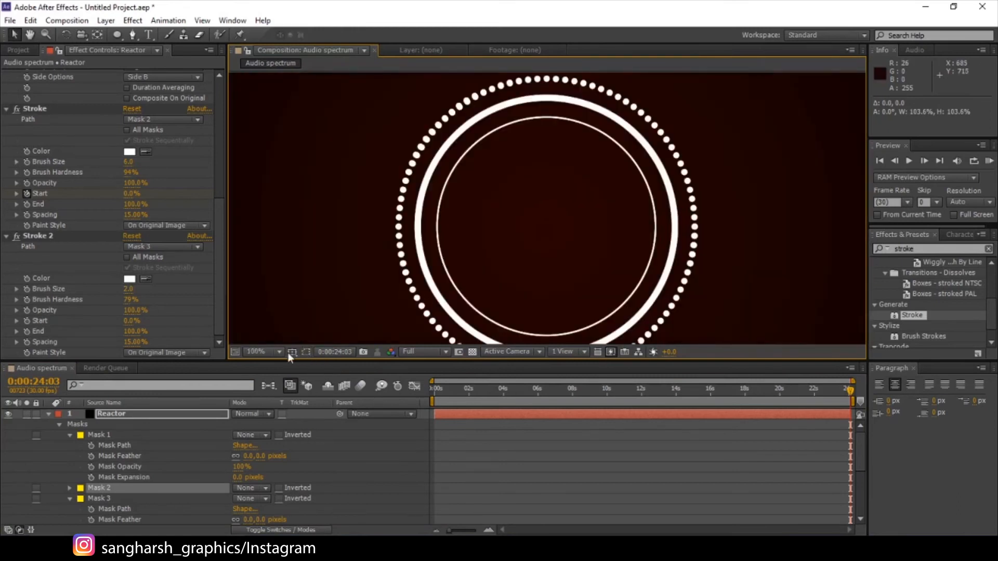
pyautogui.moveTo(427, 388); pyautogui.dragTo(637, 415)
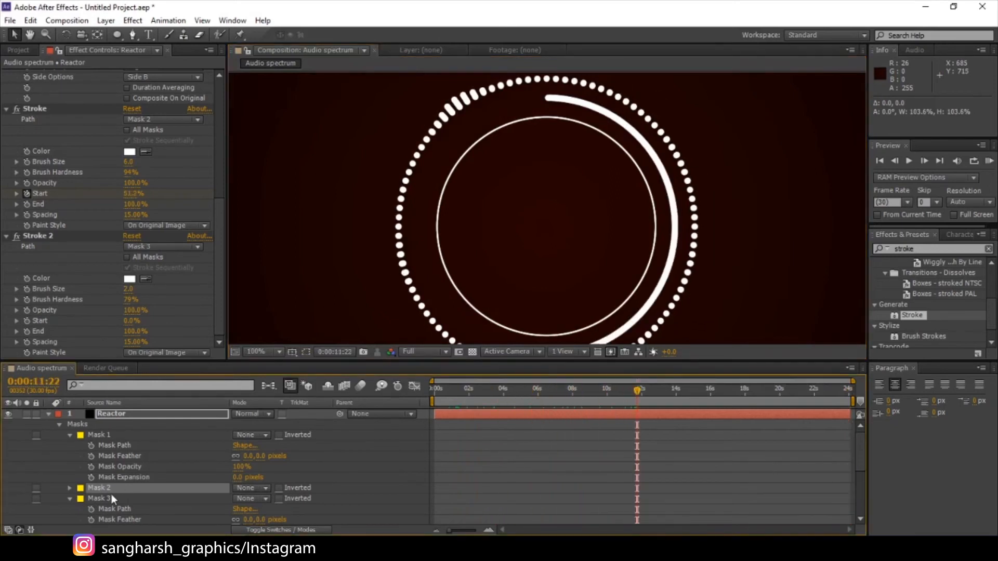
# - Set the Stroke 2 effect's Brush Size to 1.5 and look at its colour in the colour picker
pyautogui.click(129, 289)
pyautogui.write('1.5')
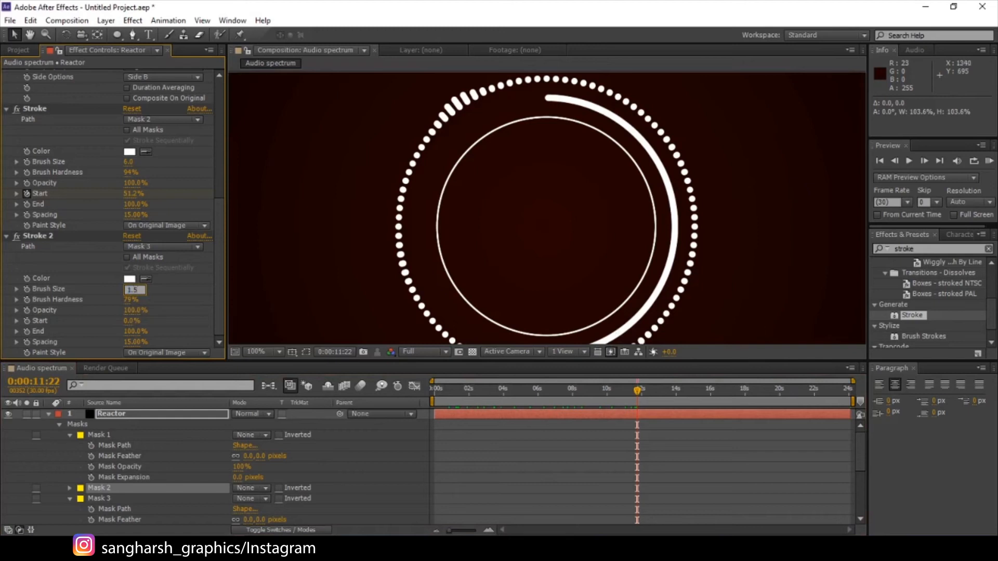
pyautogui.press('Return')
pyautogui.click(130, 281)
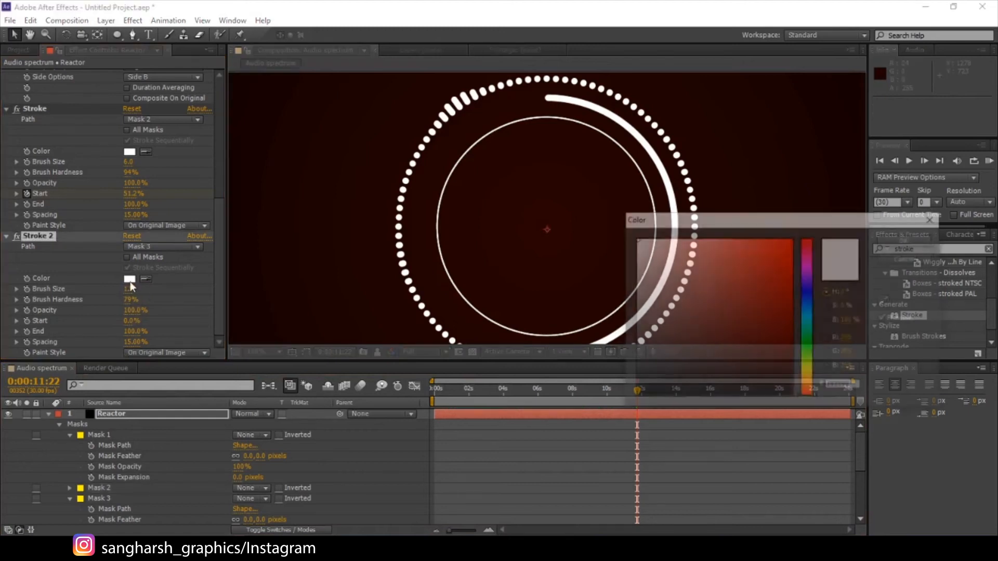
pyautogui.click(889, 239)
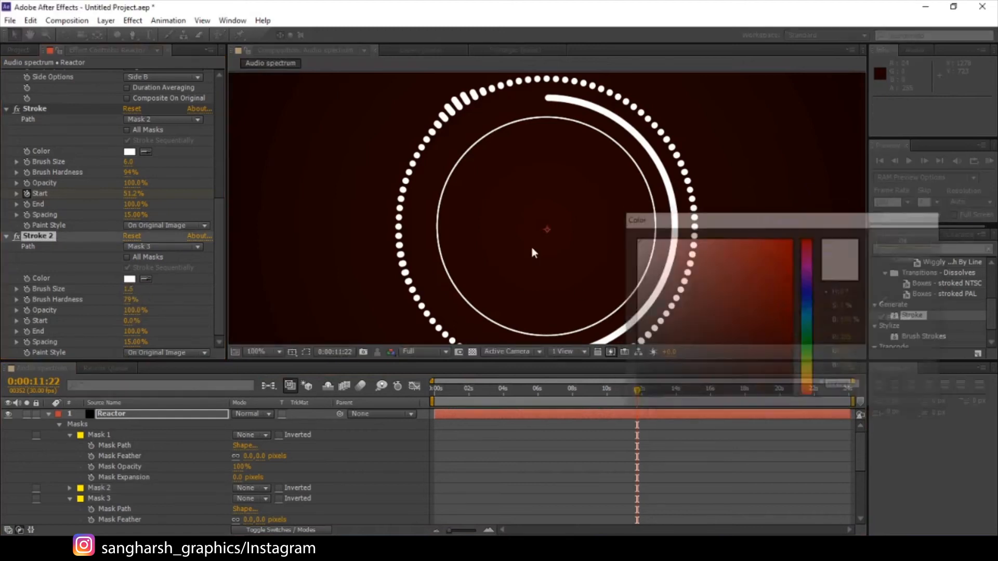
# - Try a Brush Size of 1 on Stroke 2, restore 1.5 and raise its Brush Hardness to 100%
pyautogui.click(129, 289)
pyautogui.write('1')
pyautogui.press('Return')
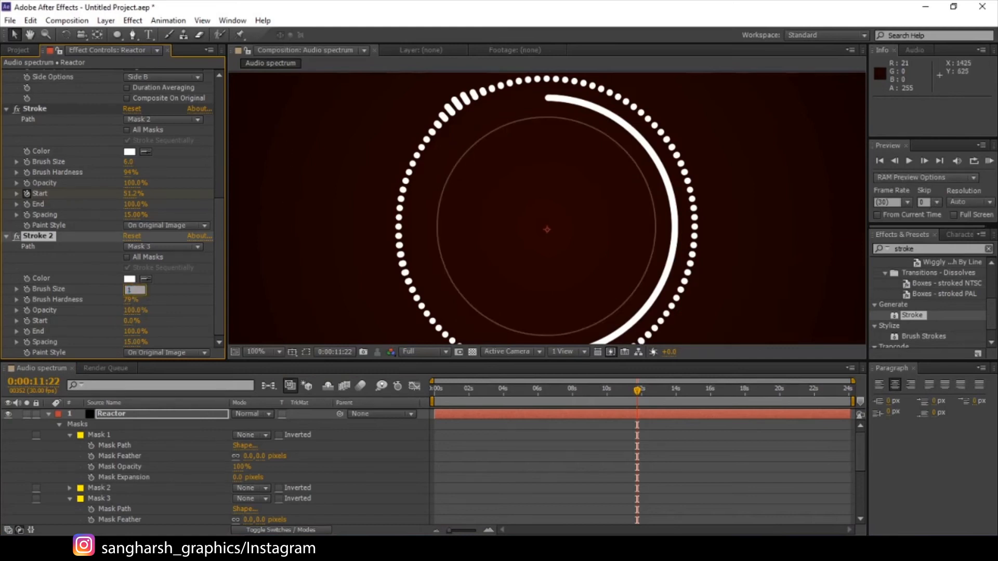
pyautogui.press('Return')
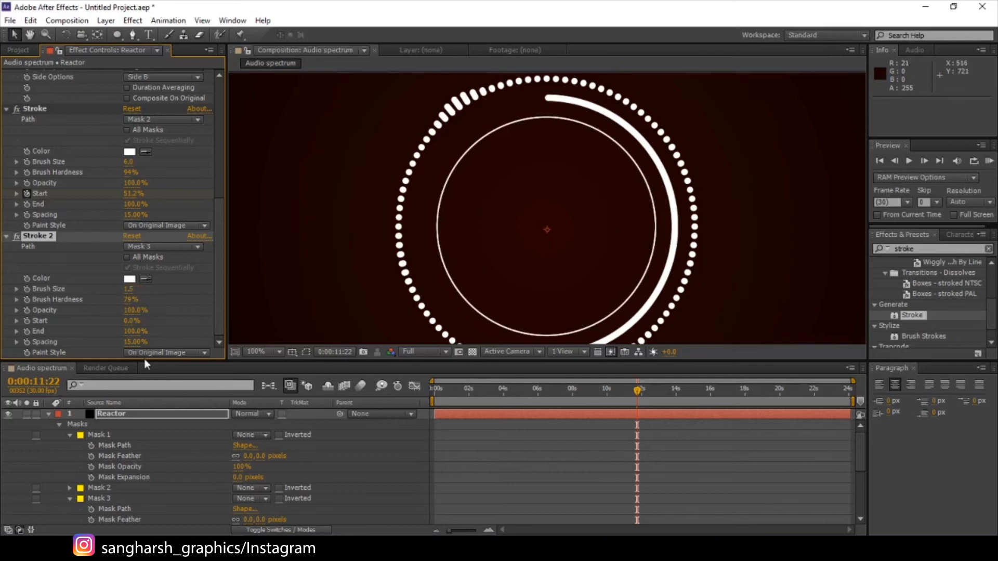
pyautogui.moveTo(130, 305); pyautogui.dragTo(164, 304)
pyautogui.press(',')
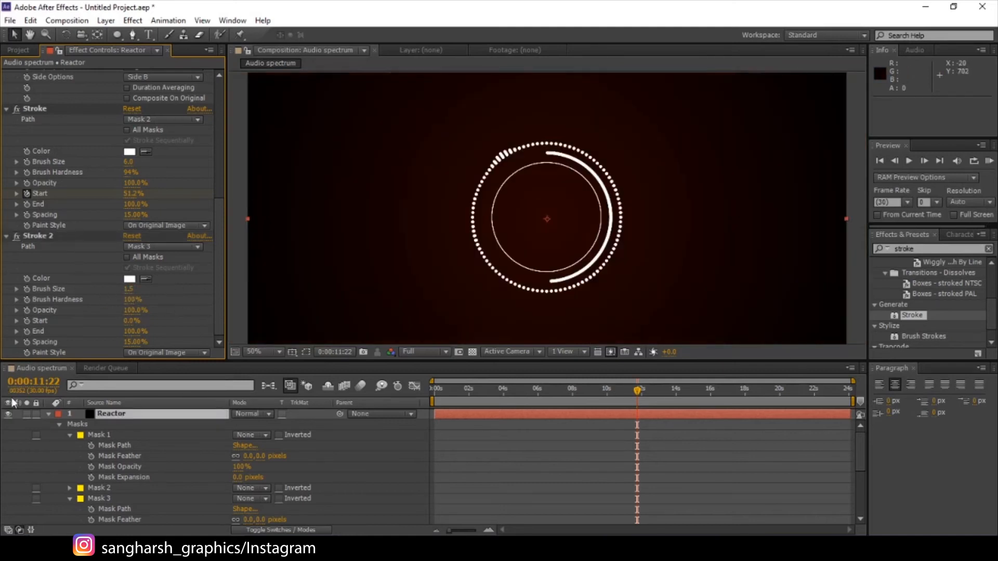
# - Collapse the Reactor and Day 75.m4a layers in the timeline and fold up both Stroke effects on Reactor
pyautogui.click(48, 414)
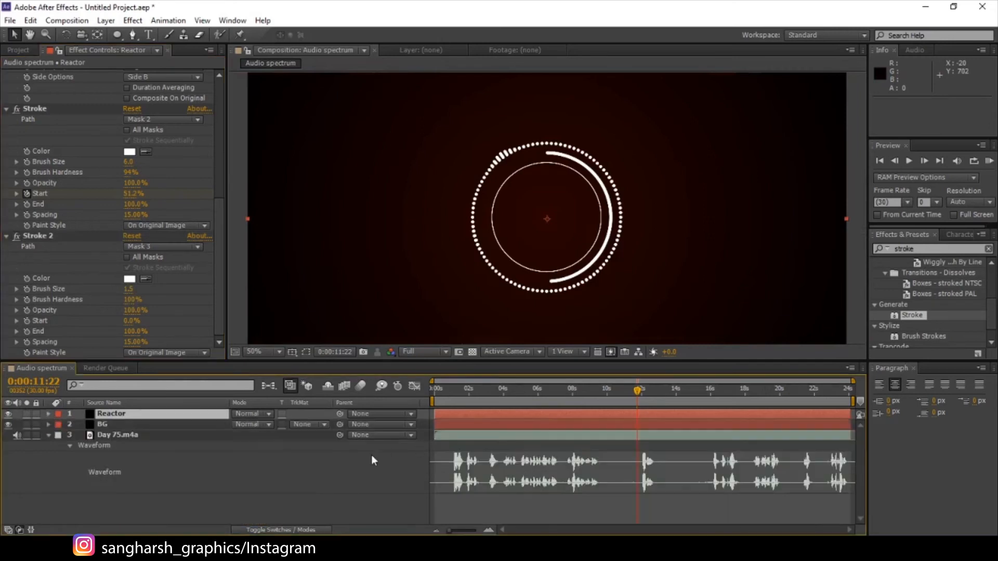
pyautogui.click(371, 454)
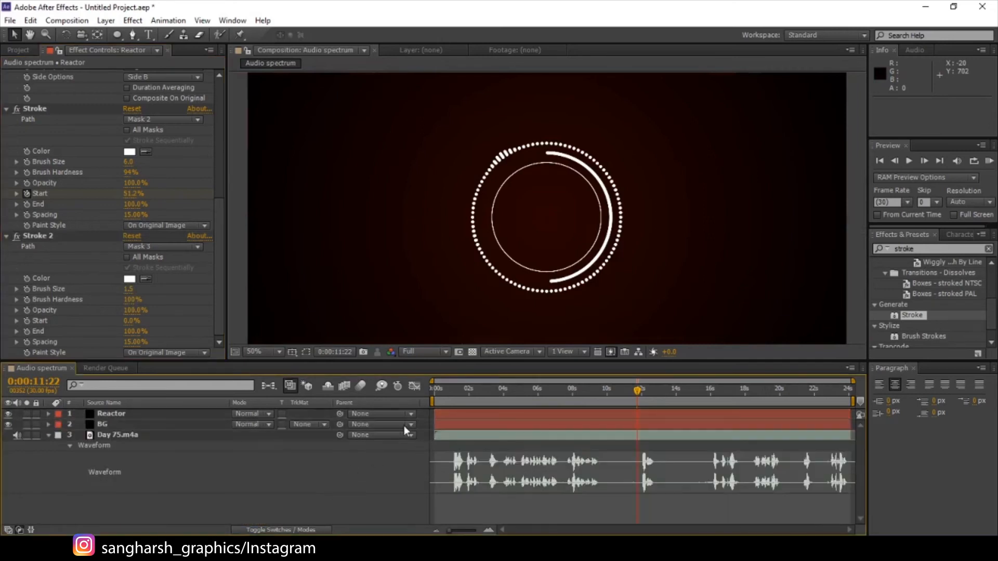
pyautogui.click(48, 436)
pyautogui.click(150, 416)
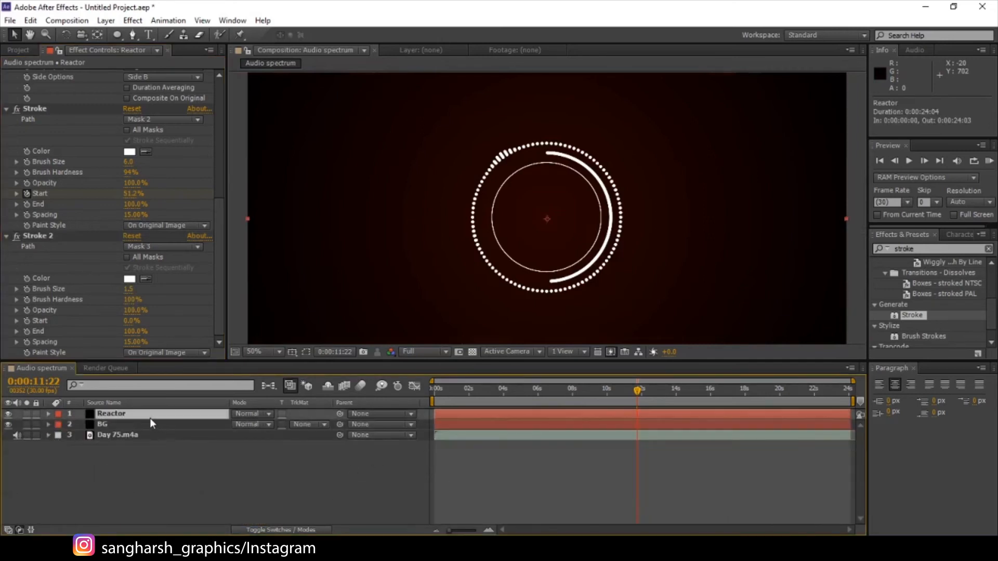
pyautogui.click(7, 236)
pyautogui.click(6, 226)
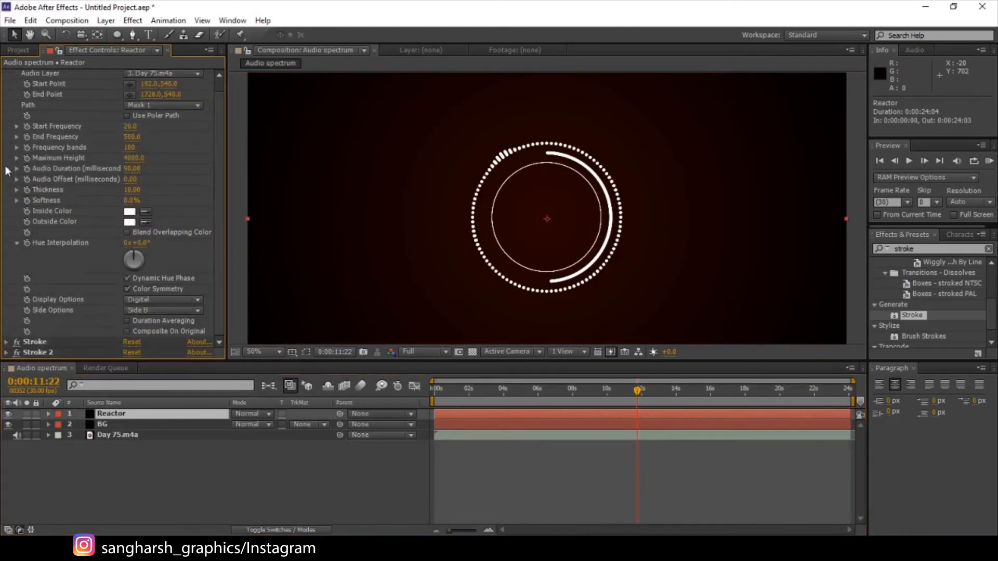
pyautogui.scroll(1, 7, 93)
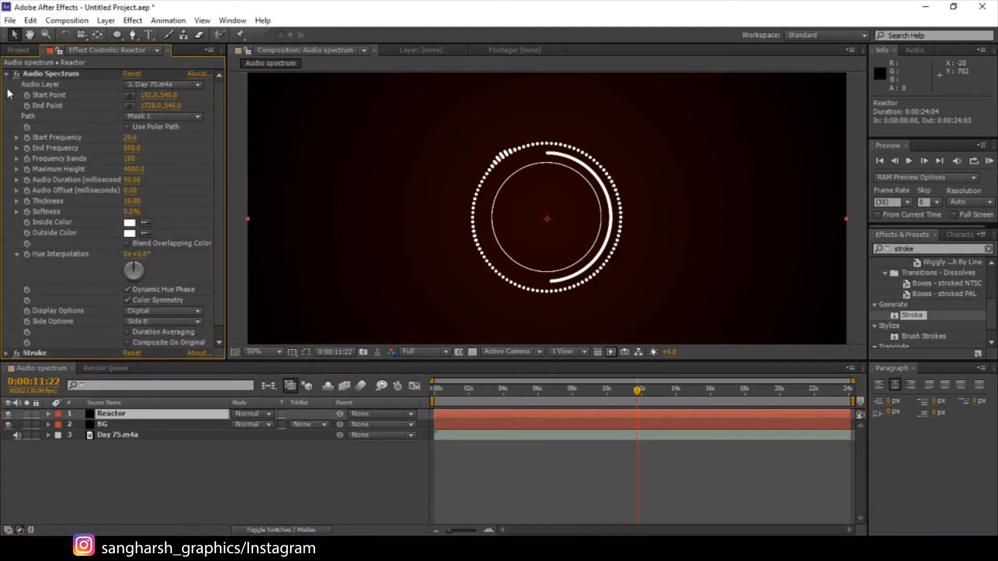
# - Try pre-composing the Reactor layer with all attributes left in 'Audio spectrum', inspect its effects and undo the pre-compose
pyautogui.rightClick(118, 410)
pyautogui.click(156, 438)
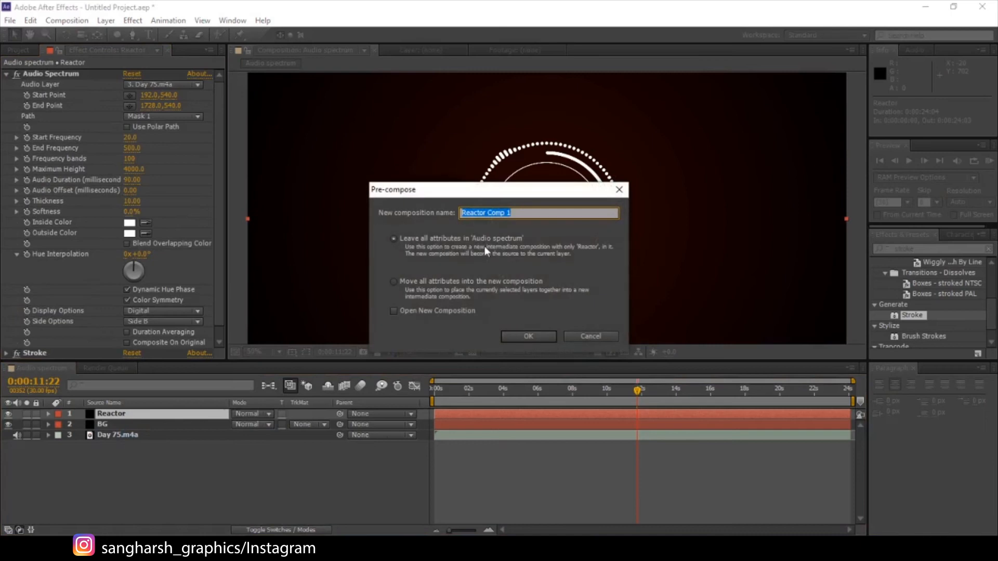
pyautogui.click(516, 338)
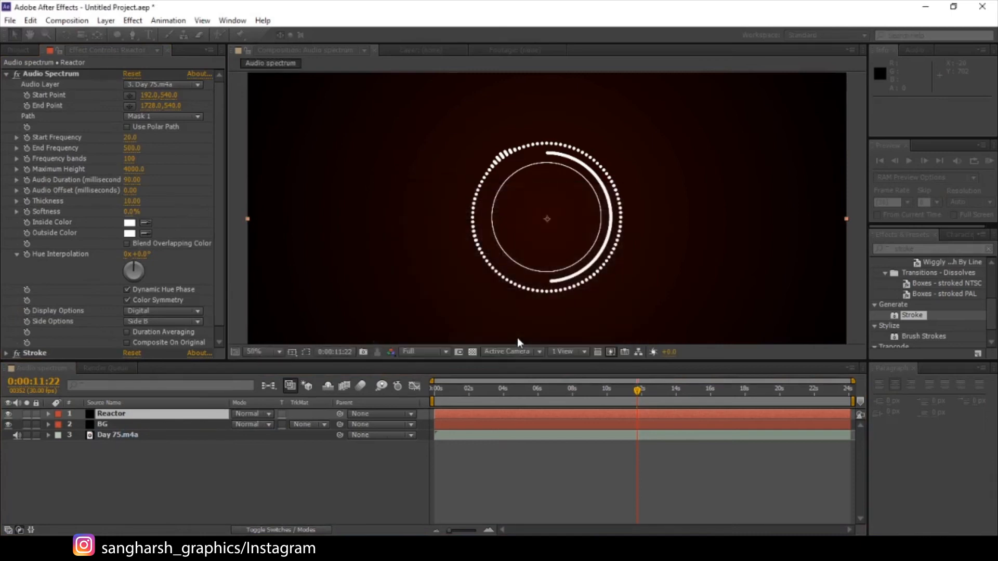
pyautogui.moveTo(484, 397)
pyautogui.mouseDown()
pyautogui.moveTo(464, 401)
pyautogui.moveTo(503, 398)
pyautogui.mouseUp()
pyautogui.click(168, 414)
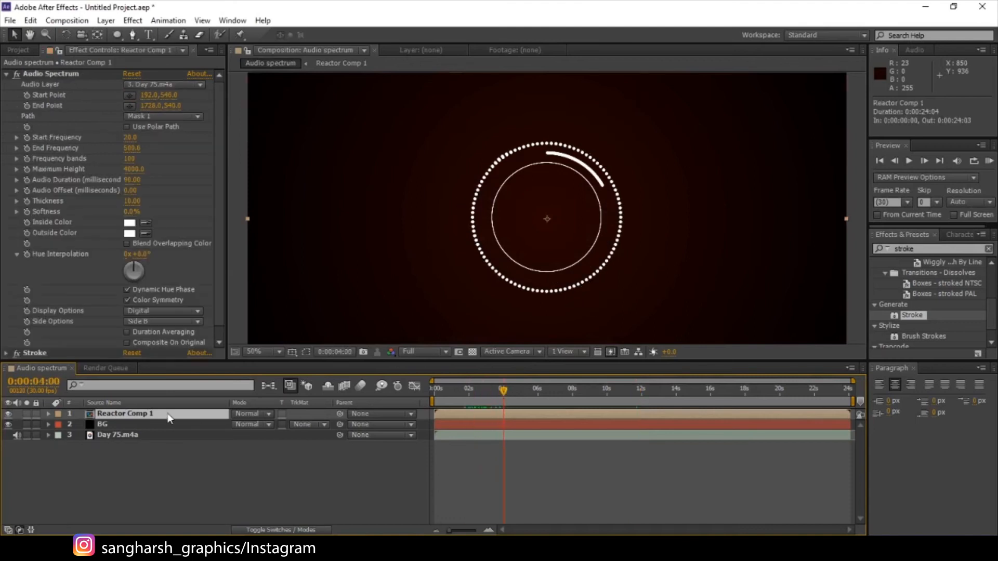
pyautogui.click(7, 76)
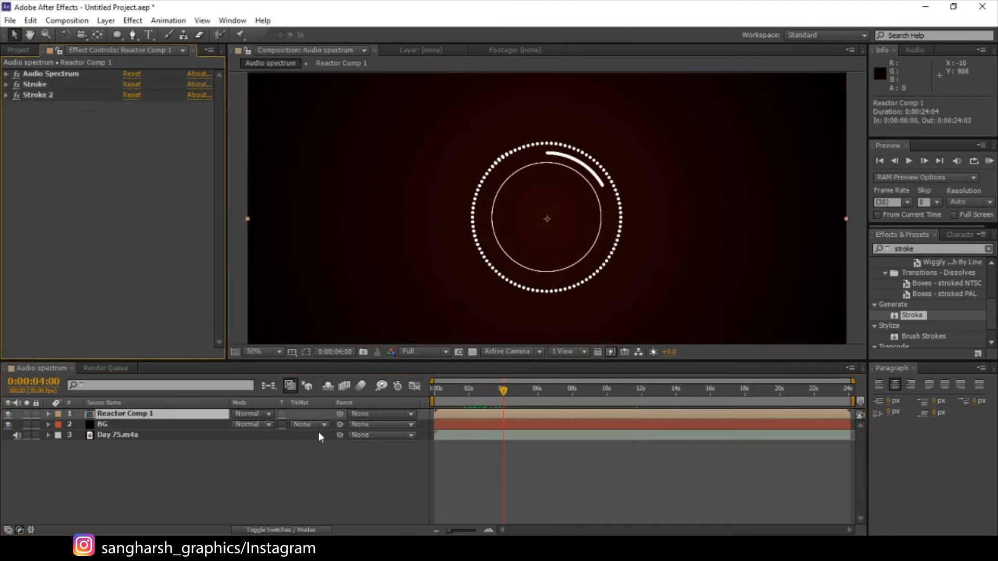
pyautogui.hotkey('ctrl', 'z')
# - Pre-compose the Reactor layer as Reactor Comp 1 with all attributes moved into the new composition, and scrub the timeline to check it
pyautogui.rightClick(131, 417)
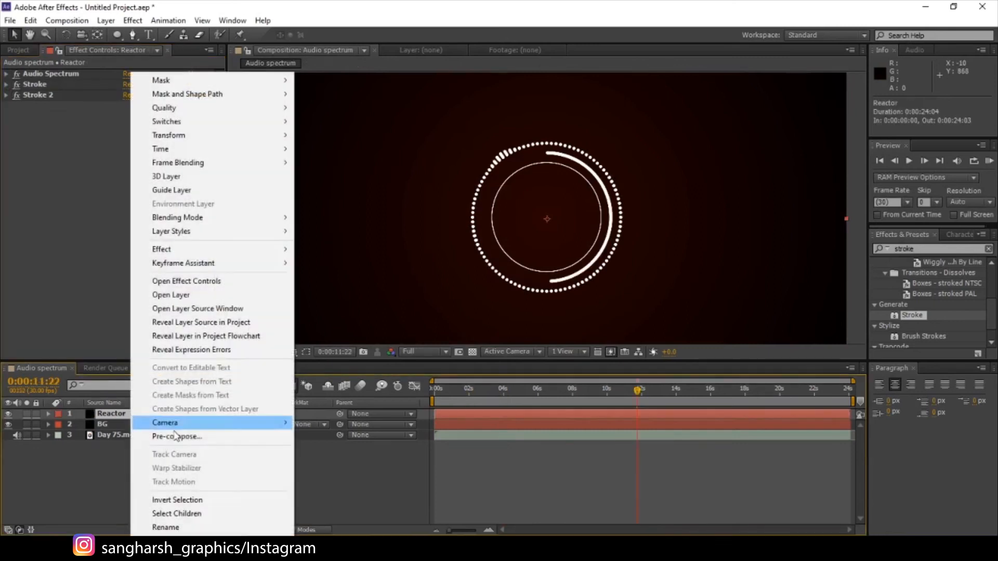
pyautogui.click(171, 437)
pyautogui.click(411, 284)
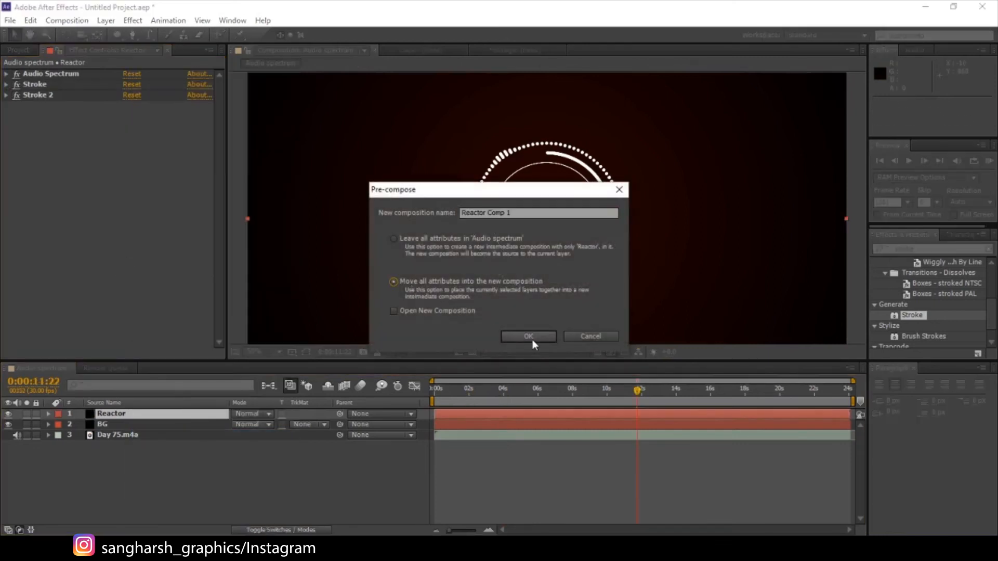
pyautogui.click(528, 336)
pyautogui.click(508, 390)
pyautogui.moveTo(522, 396); pyautogui.dragTo(577, 394)
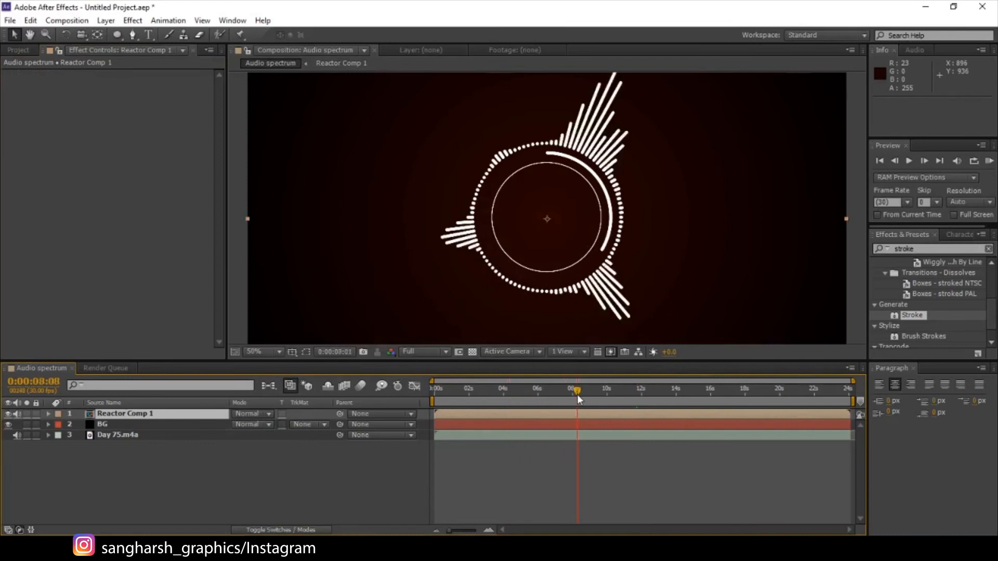
# - Find the 4-Color Gradient effect and apply it to the Reactor Comp 1 layer
pyautogui.click(919, 248)
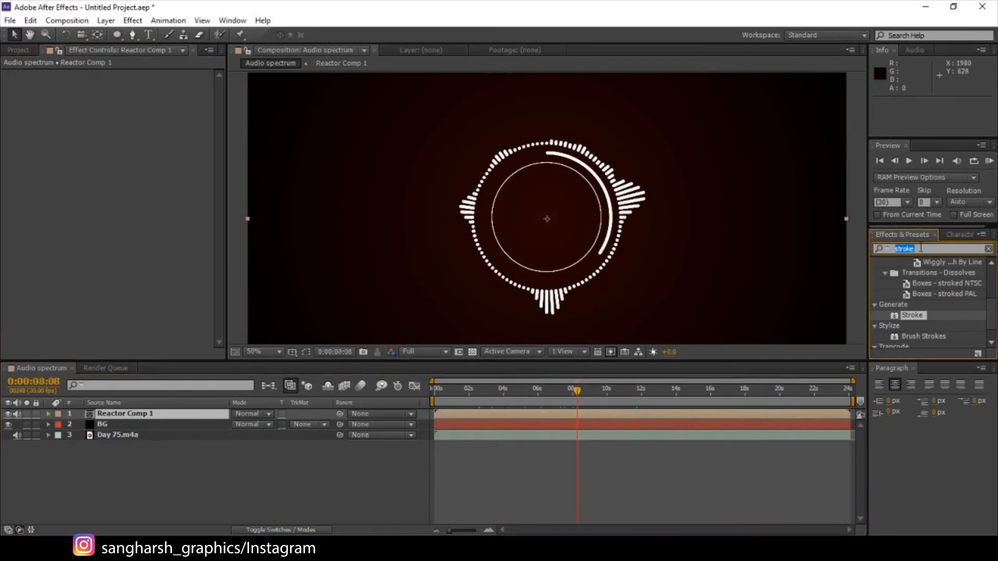
pyautogui.write('grade')
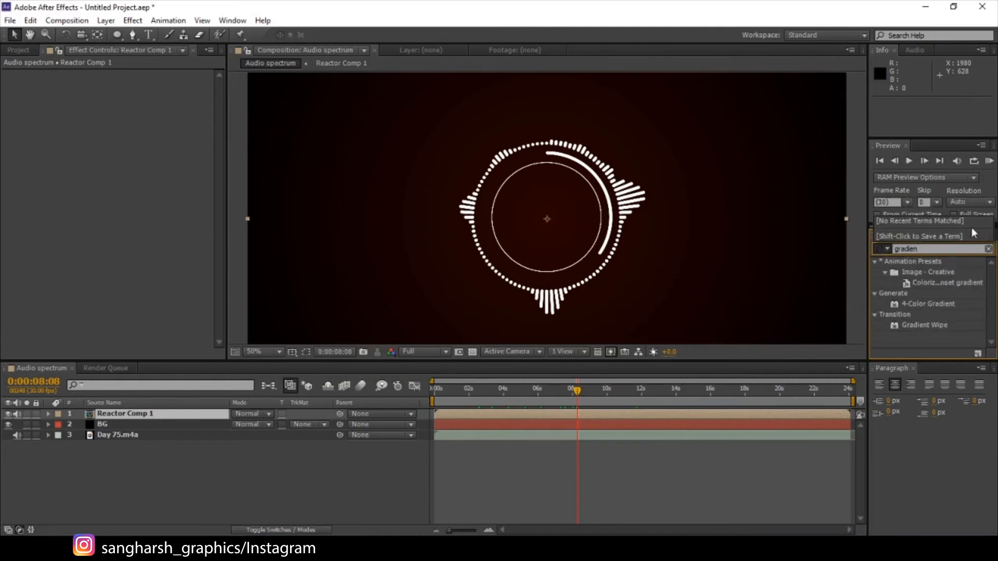
pyautogui.moveTo(931, 307); pyautogui.dragTo(123, 414)
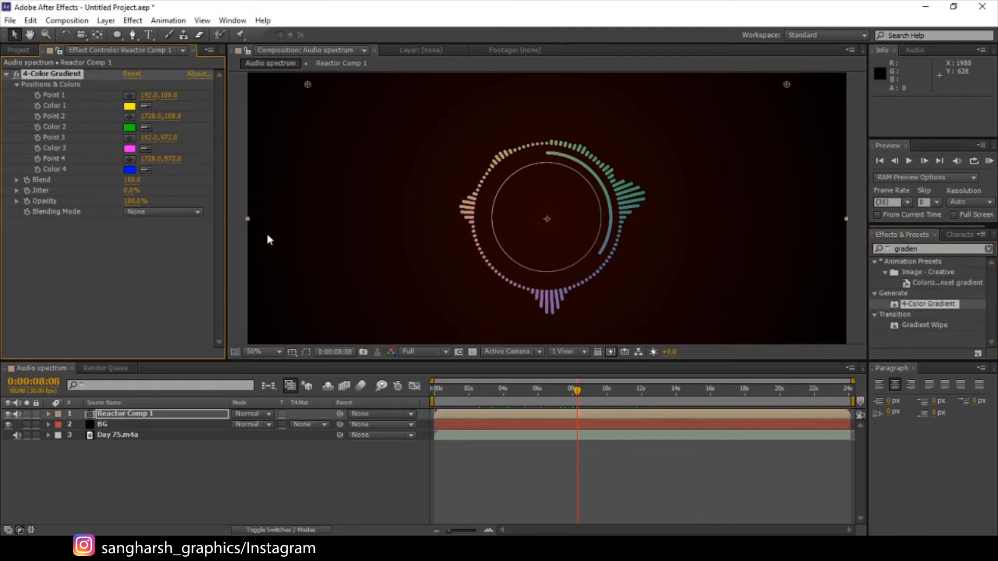
# - Set Color 1 of the 4-Color Gradient to orange and Color 2 to red FF0000
pyautogui.click(130, 107)
pyautogui.moveTo(809, 379); pyautogui.dragTo(811, 397)
pyautogui.click(893, 241)
pyautogui.click(130, 127)
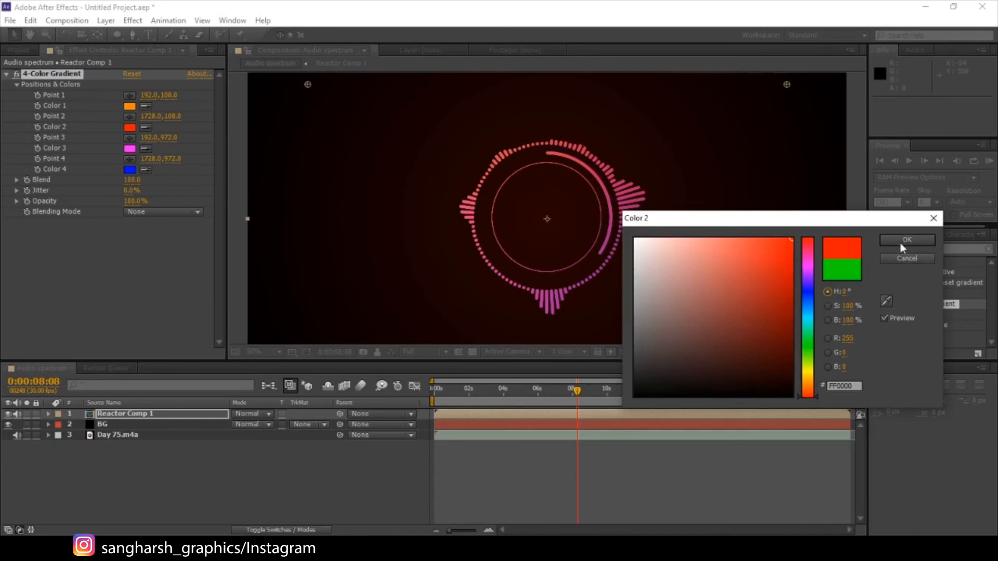
pyautogui.click(907, 239)
# - Set Color 3 of the 4-Color Gradient to dark red 730000
pyautogui.click(130, 148)
pyautogui.click(811, 397)
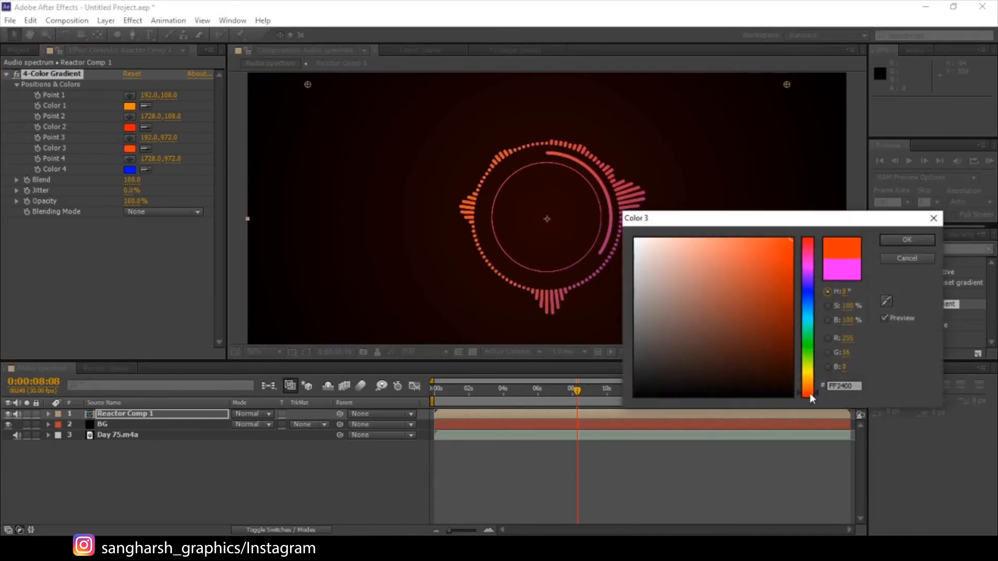
pyautogui.click(786, 341)
pyautogui.click(808, 392)
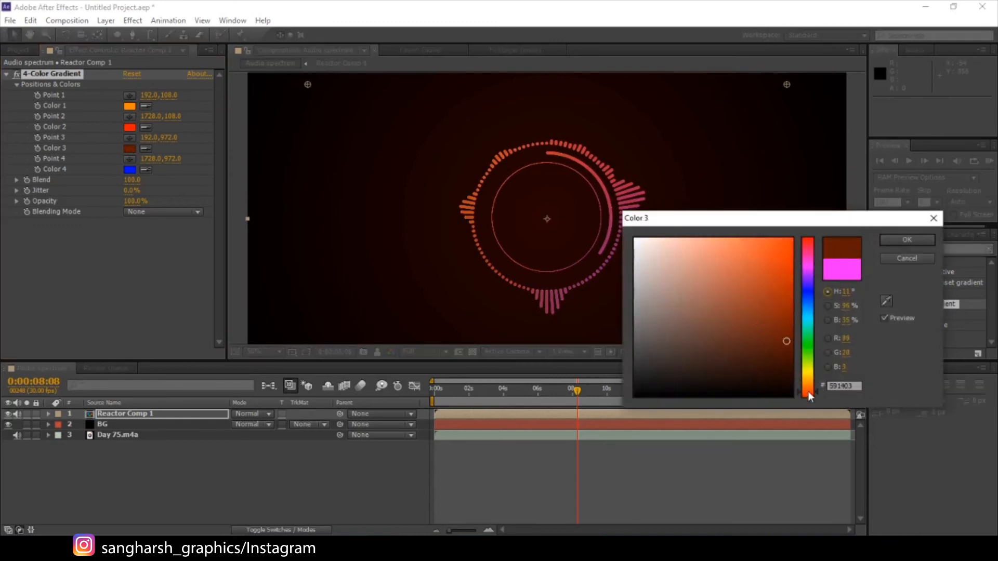
pyautogui.moveTo(808, 392); pyautogui.dragTo(810, 395)
pyautogui.moveTo(771, 347); pyautogui.dragTo(792, 325)
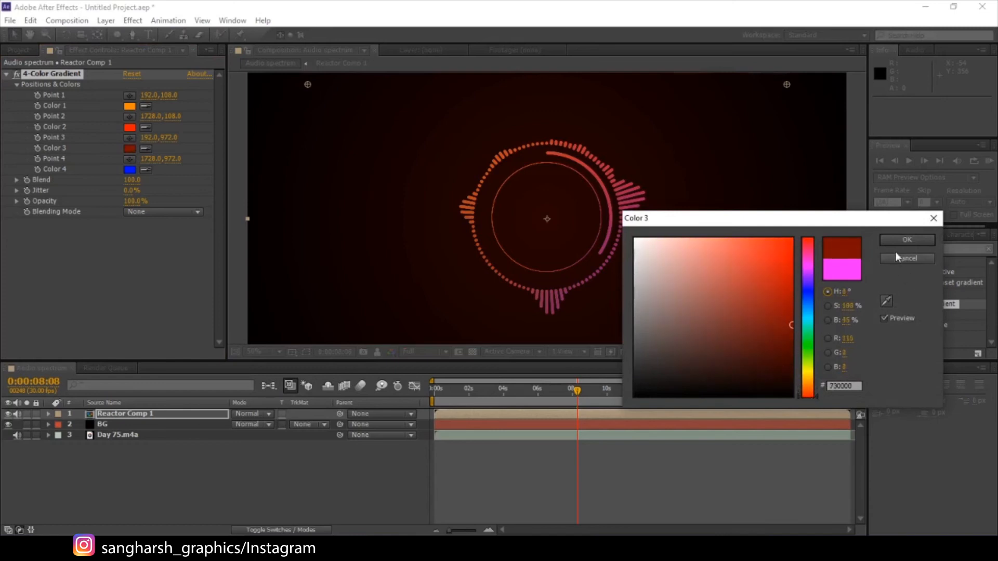
pyautogui.click(907, 240)
# - Set Color 4 of the 4-Color Gradient to a very dark red
pyautogui.click(130, 169)
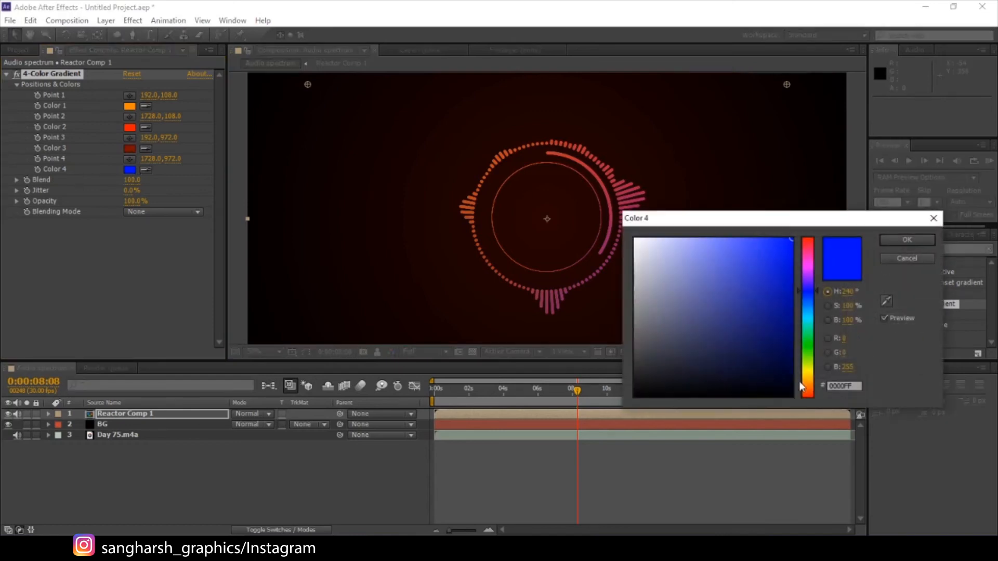
pyautogui.moveTo(804, 384); pyautogui.dragTo(806, 353)
pyautogui.moveTo(788, 343)
pyautogui.mouseDown()
pyautogui.moveTo(795, 351)
pyautogui.moveTo(785, 356)
pyautogui.mouseUp()
pyautogui.click(805, 396)
pyautogui.click(891, 241)
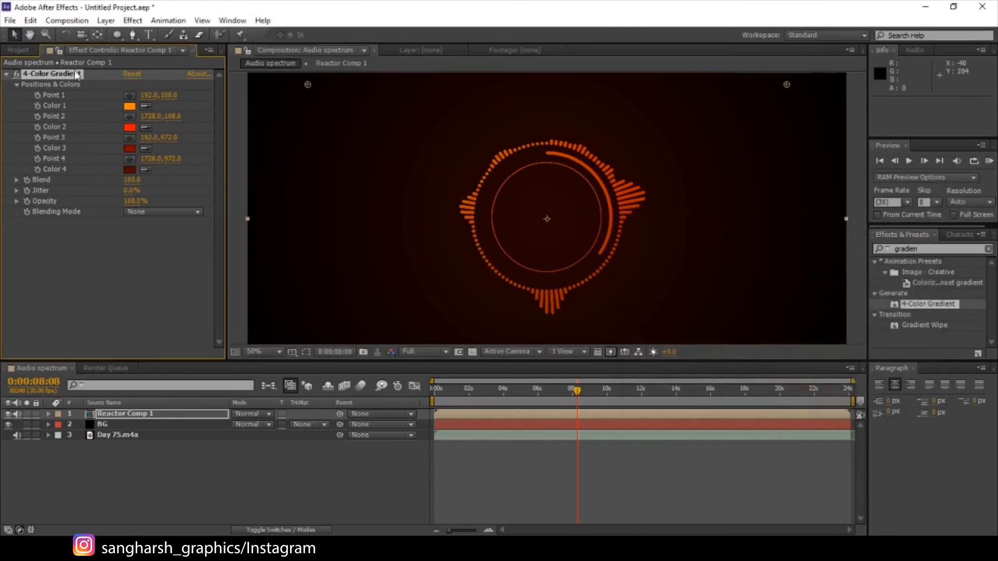
# - Pull all four gradient points in from the composition corners to surround the spectrum ring, with Point 1 at about 724, 328
pyautogui.press(',')
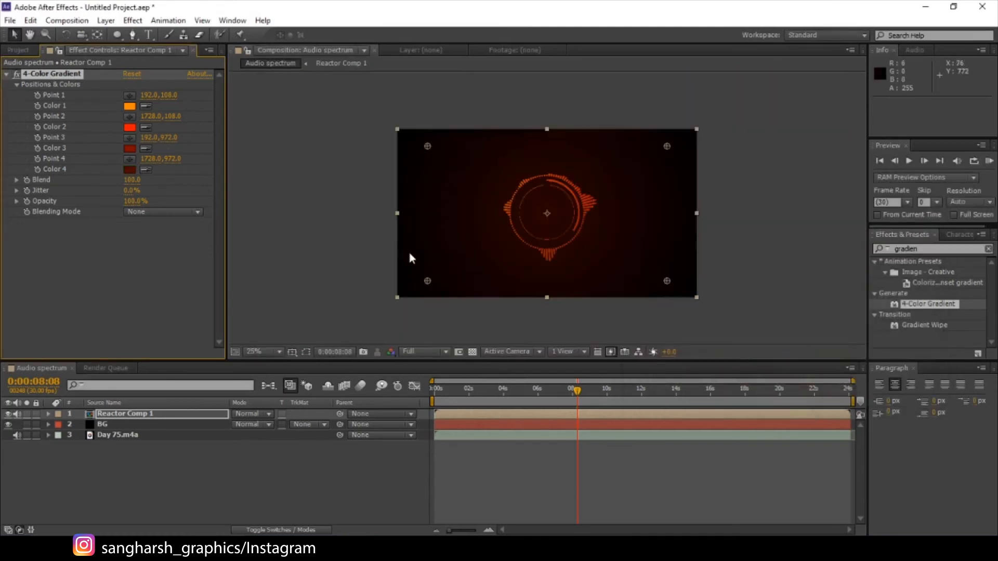
pyautogui.moveTo(430, 286); pyautogui.dragTo(511, 257)
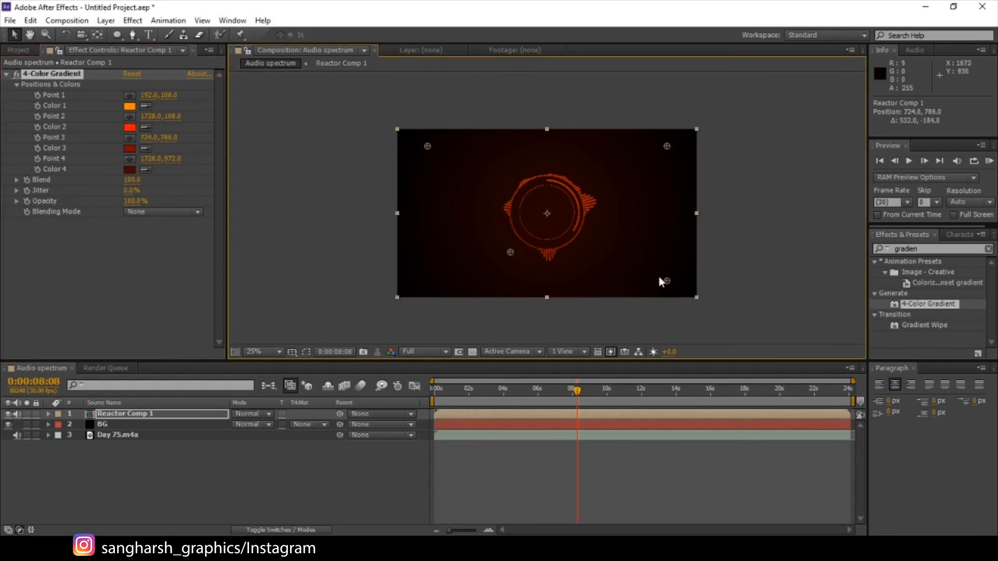
pyautogui.moveTo(659, 277); pyautogui.dragTo(576, 254)
pyautogui.moveTo(428, 146); pyautogui.dragTo(508, 178)
pyautogui.moveTo(666, 147); pyautogui.dragTo(577, 185)
# - Swap two gradient points diagonally, placing Point 2 at about 738, 756 below the ring and Point 3 at about 1148, 264 above it
pyautogui.press('.')
pyautogui.moveTo(465, 296); pyautogui.dragTo(641, 193)
pyautogui.moveTo(610, 158); pyautogui.dragTo(478, 288)
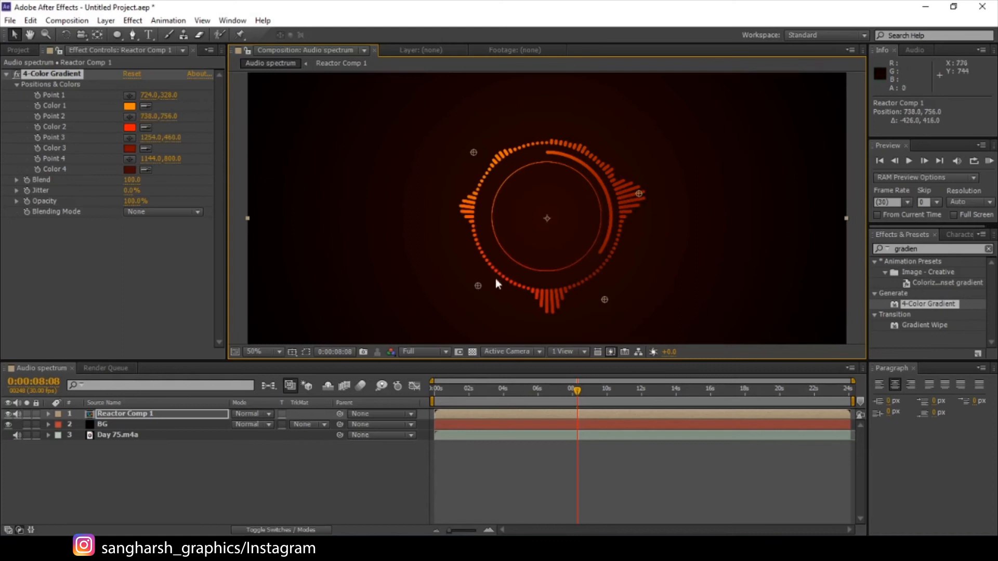
pyautogui.moveTo(640, 194); pyautogui.dragTo(606, 133)
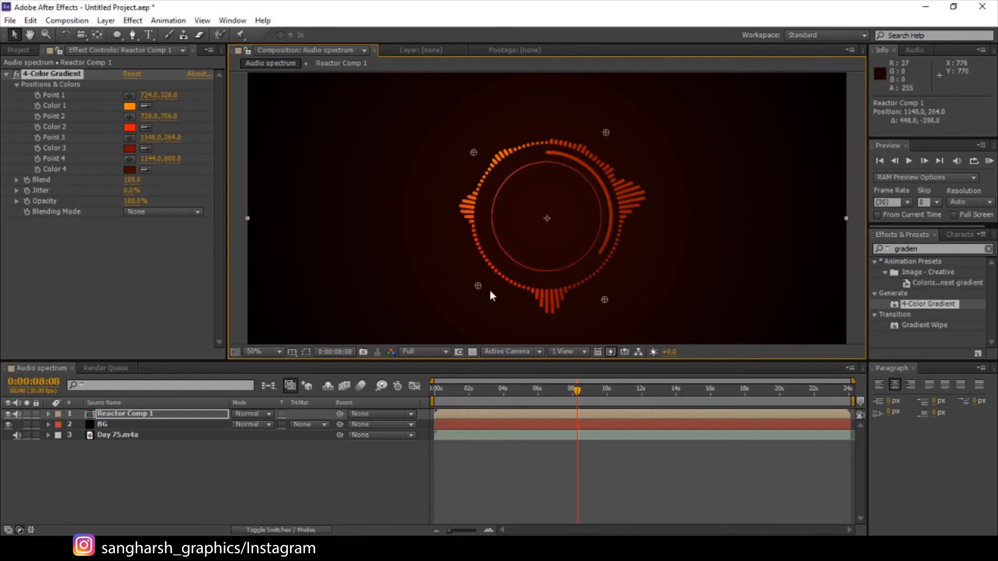
# - Reposition gradient Point 2 to about 1196, 780, Point 3 to 1174, 308 and Point 4 to 724, 746, and scrub the timeline to check
pyautogui.moveTo(482, 290); pyautogui.dragTo(461, 293)
pyautogui.moveTo(599, 134); pyautogui.dragTo(607, 147)
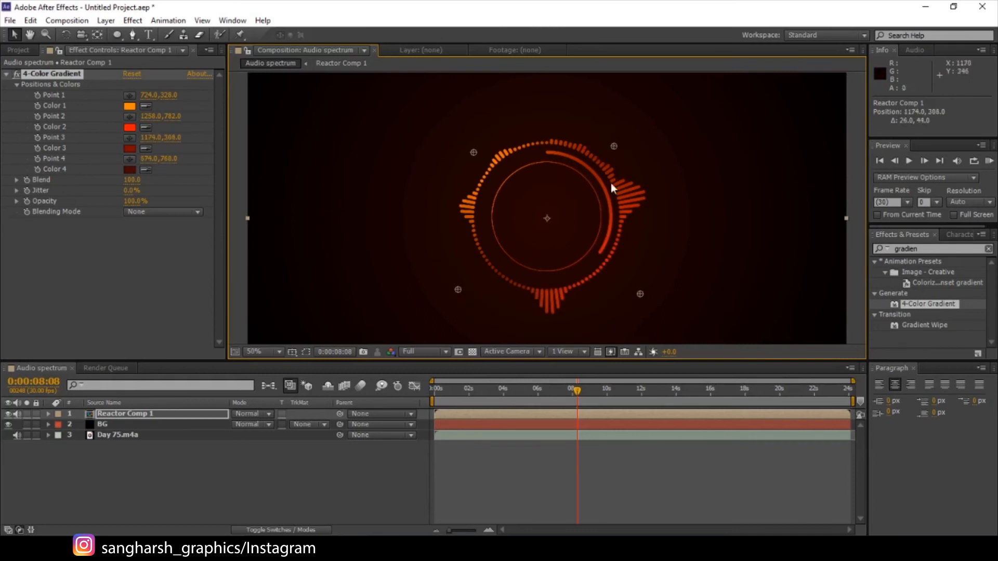
pyautogui.moveTo(632, 294); pyautogui.dragTo(622, 294)
pyautogui.hotkey('ctrl', 'z')
pyautogui.moveTo(458, 290)
pyautogui.mouseDown()
pyautogui.moveTo(489, 281)
pyautogui.moveTo(474, 283)
pyautogui.mouseUp()
pyautogui.moveTo(477, 387); pyautogui.dragTo(687, 393)
pyautogui.click(71, 258)
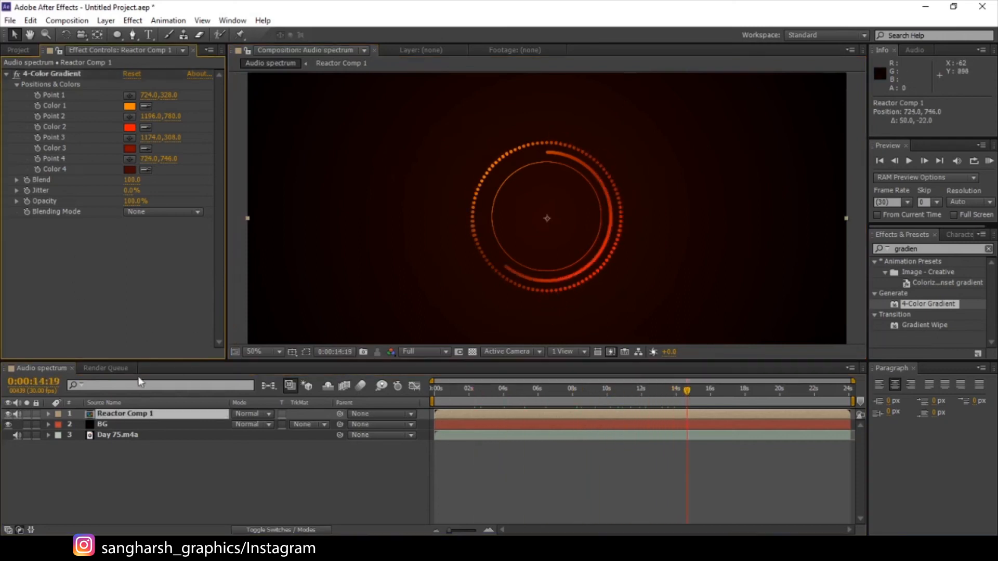
# - Set the blending mode of Reactor Comp 1 to Screen and scrub back to 0:00:01:19
pyautogui.click(252, 414)
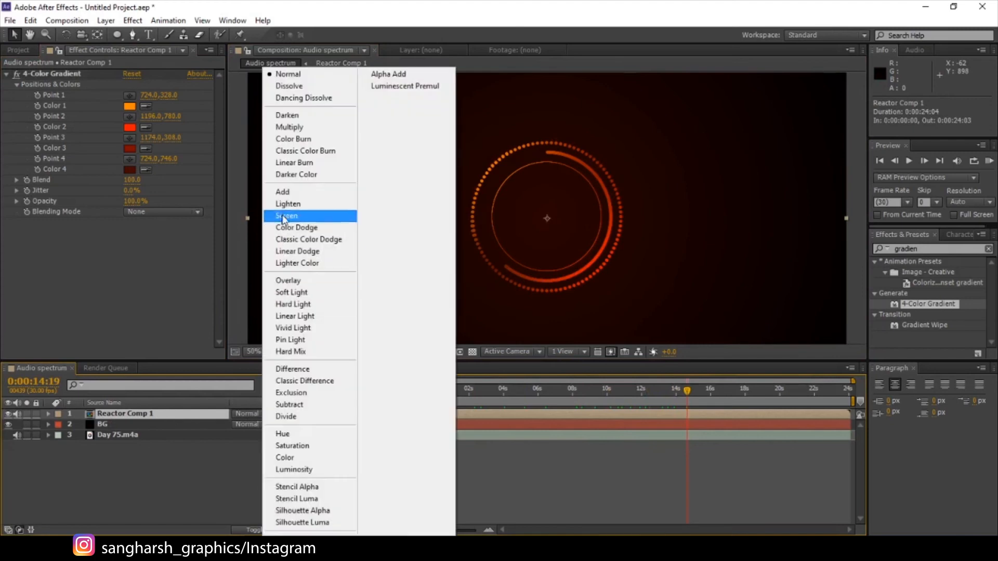
pyautogui.click(283, 216)
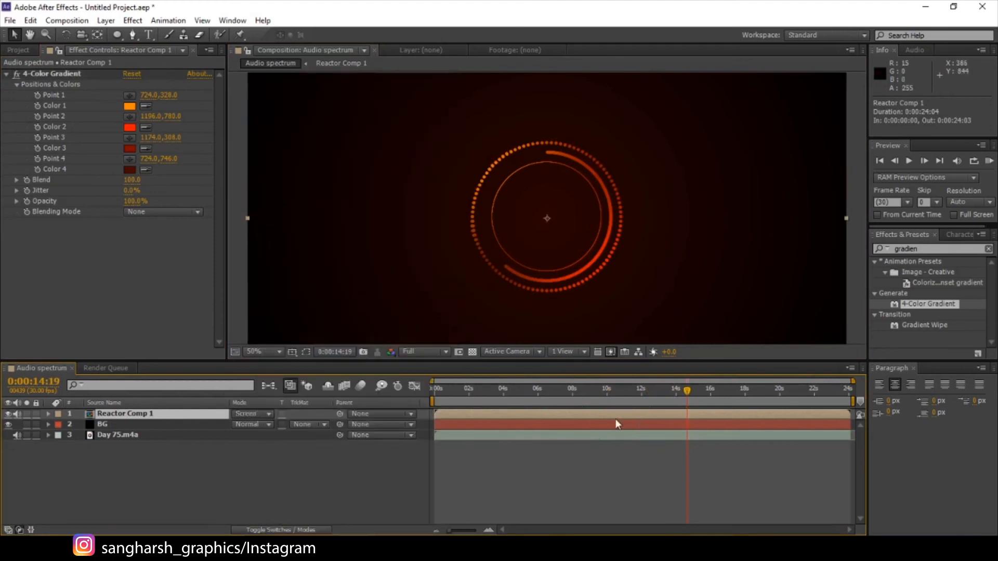
pyautogui.moveTo(514, 389); pyautogui.dragTo(463, 398)
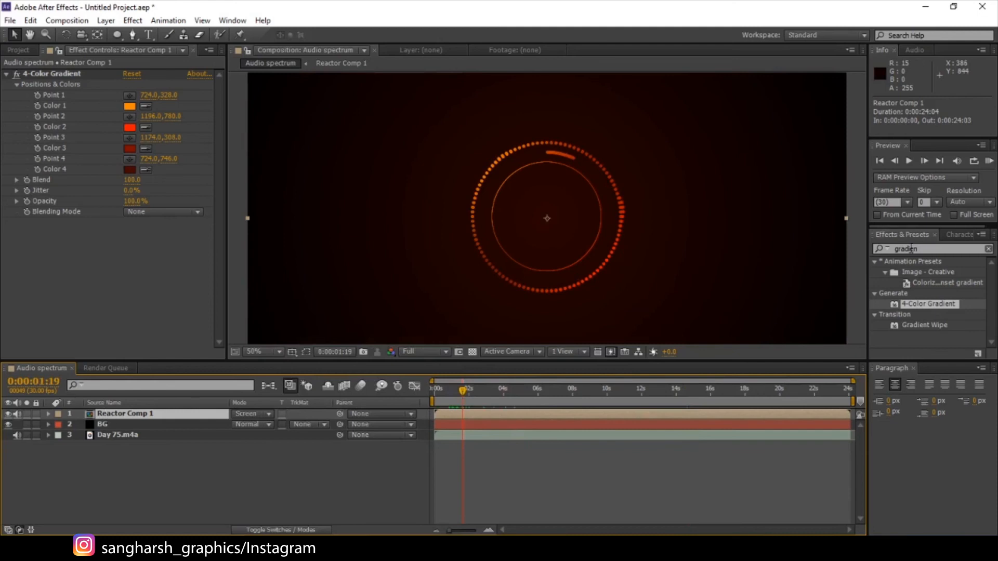
# - Find the Stylize Glow effect and apply it to the Reactor Comp 1 layer
pyautogui.moveTo(924, 249); pyautogui.dragTo(675, 263)
pyautogui.write('gloe')
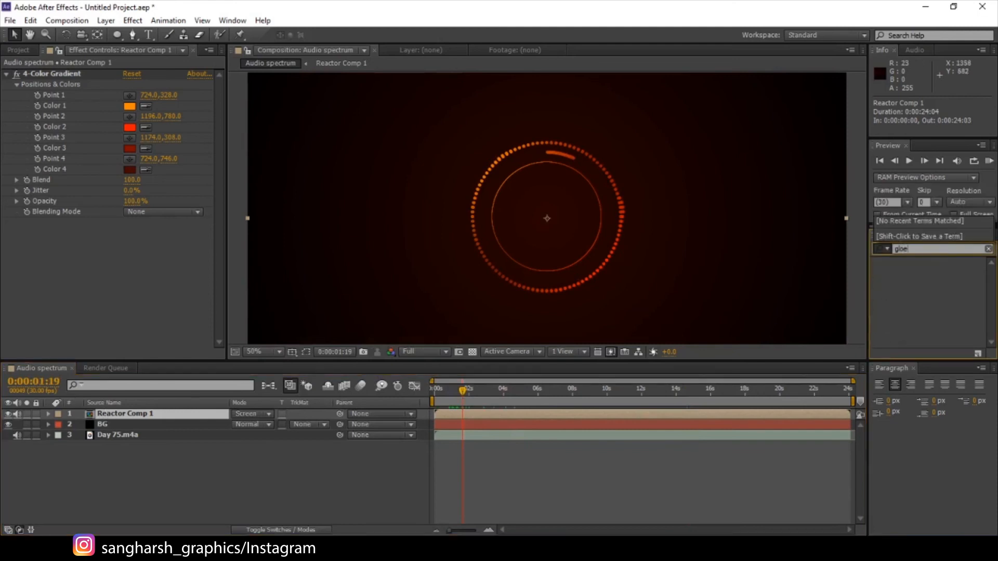
pyautogui.press('BackSpace')
pyautogui.write('w')
pyautogui.scroll(-3, 889, 307)
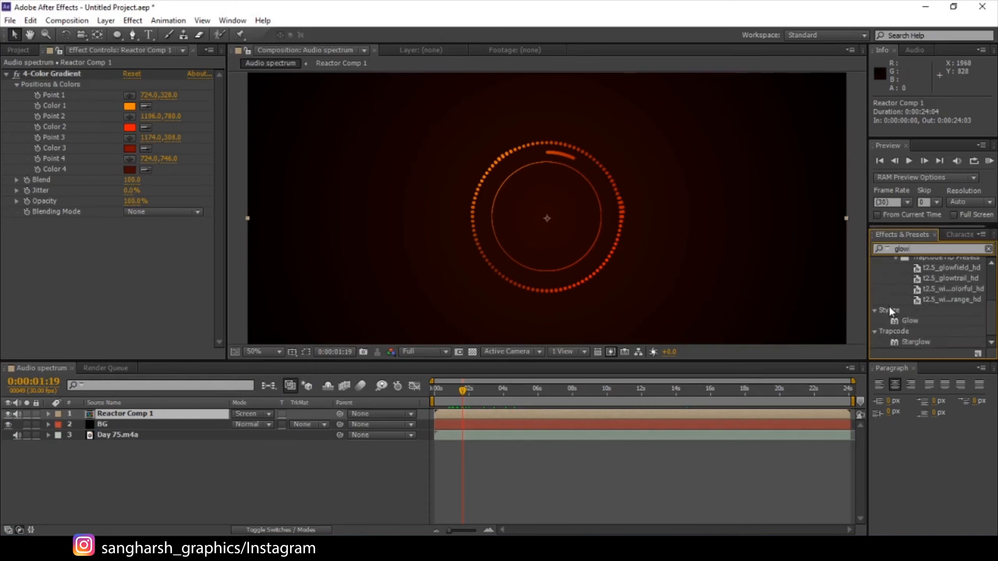
pyautogui.click(906, 321)
pyautogui.moveTo(906, 323); pyautogui.dragTo(145, 418)
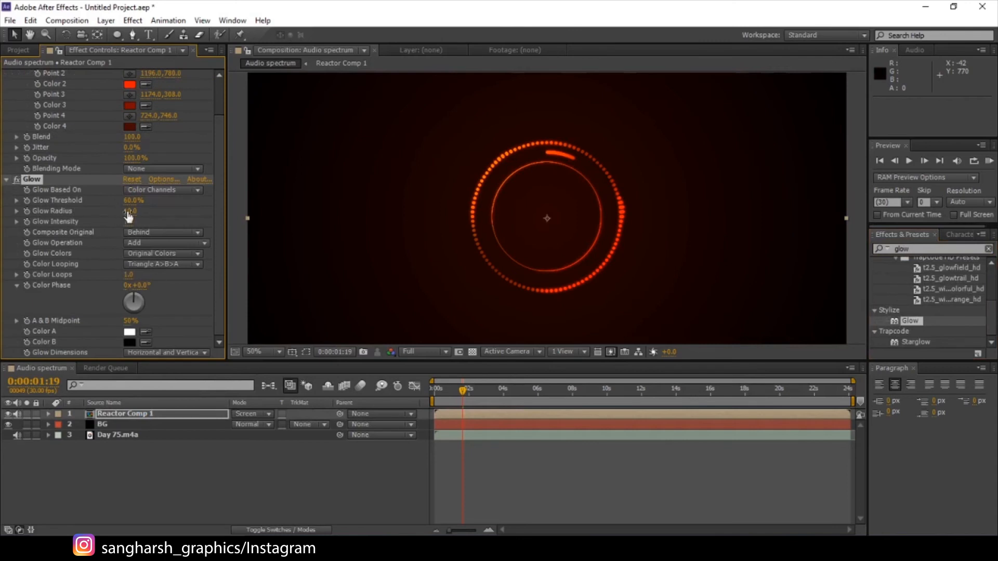
# - Set the Glow Radius to 50 and scrub the timeline to 0:00:06:05 to check the glow
pyautogui.moveTo(129, 211); pyautogui.dragTo(155, 207)
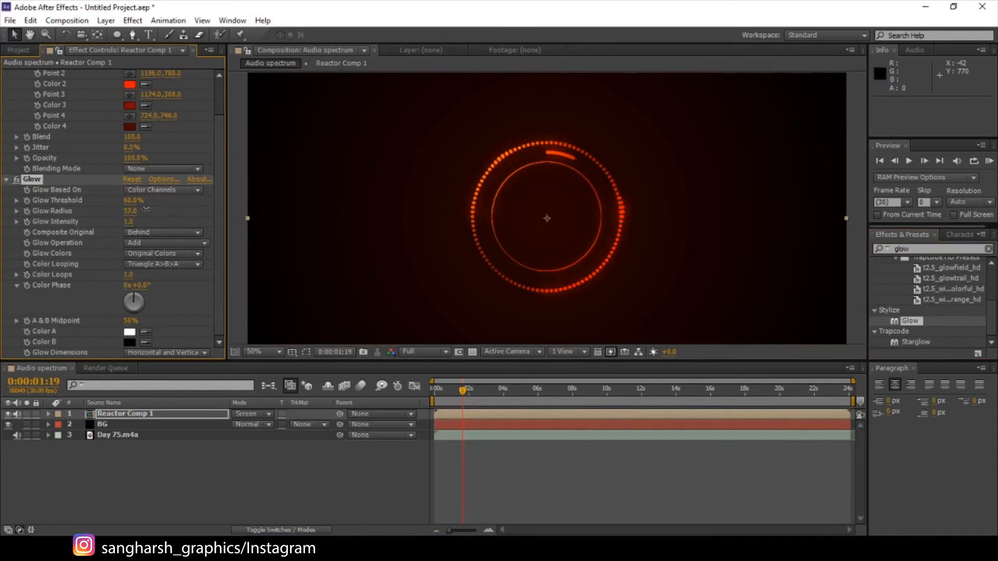
pyautogui.click(130, 211)
pyautogui.write('50')
pyautogui.press('Return')
pyautogui.moveTo(458, 390); pyautogui.dragTo(540, 396)
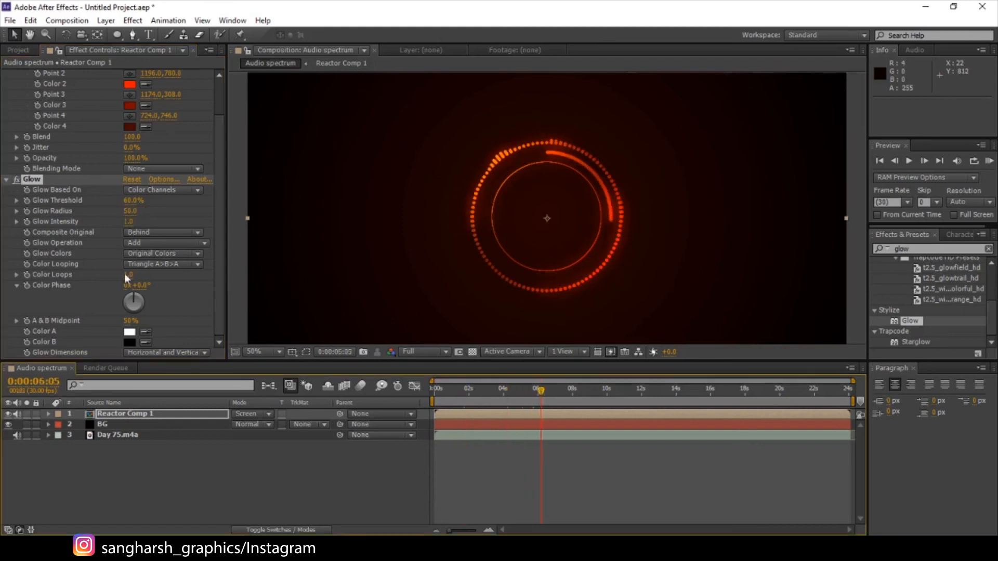
# - Duplicate the Reactor Comp 1 layer and fold up the Glow and 4-Color Gradient effects on the lower copy
pyautogui.click(120, 416)
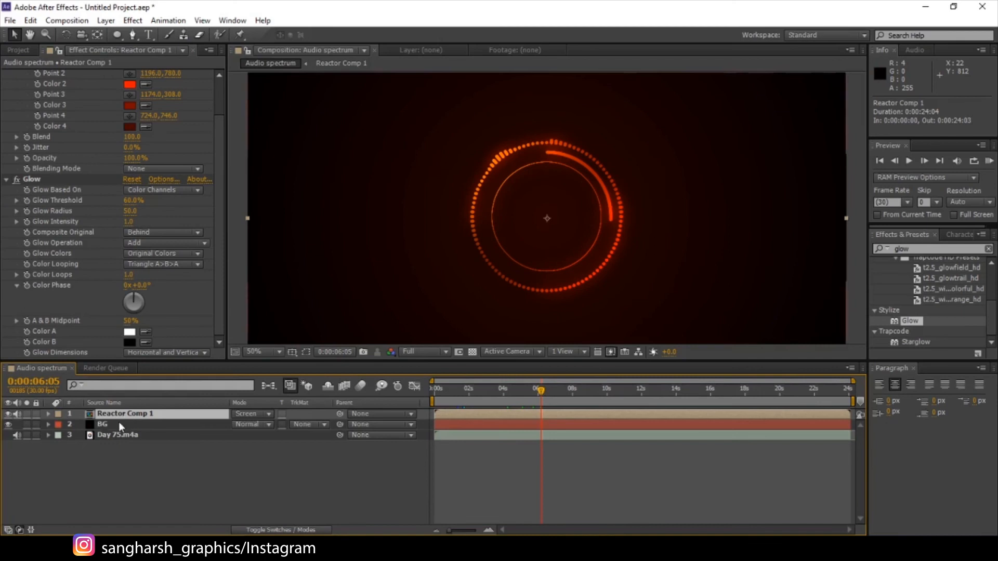
pyautogui.hotkey('ctrl', 'd')
pyautogui.click(135, 423)
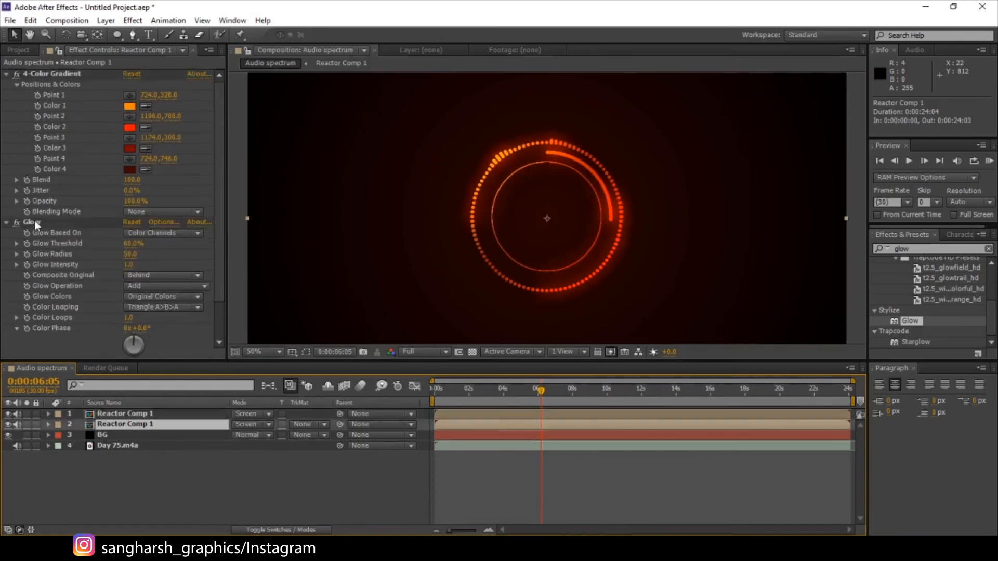
pyautogui.click(35, 222)
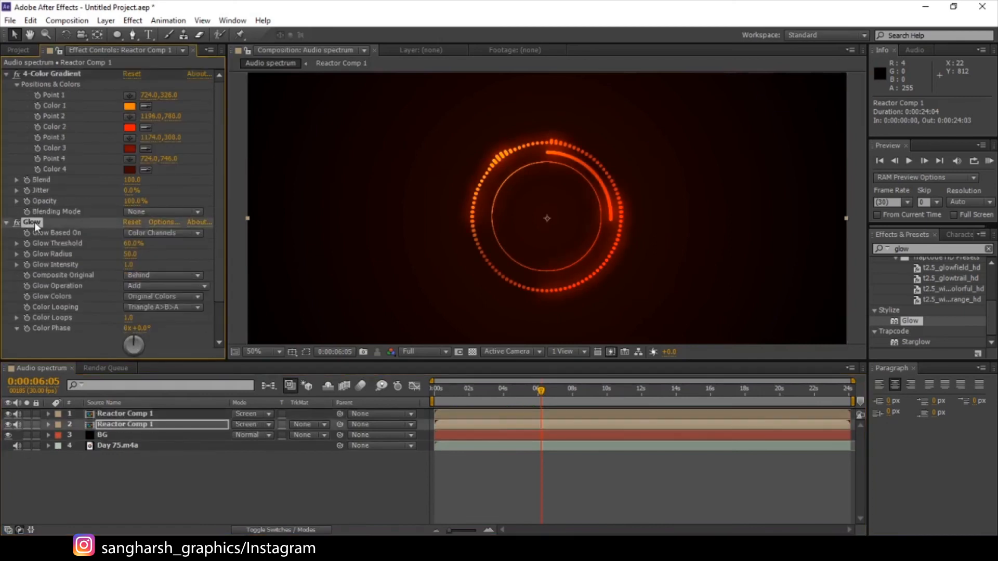
pyautogui.click(6, 223)
pyautogui.click(7, 74)
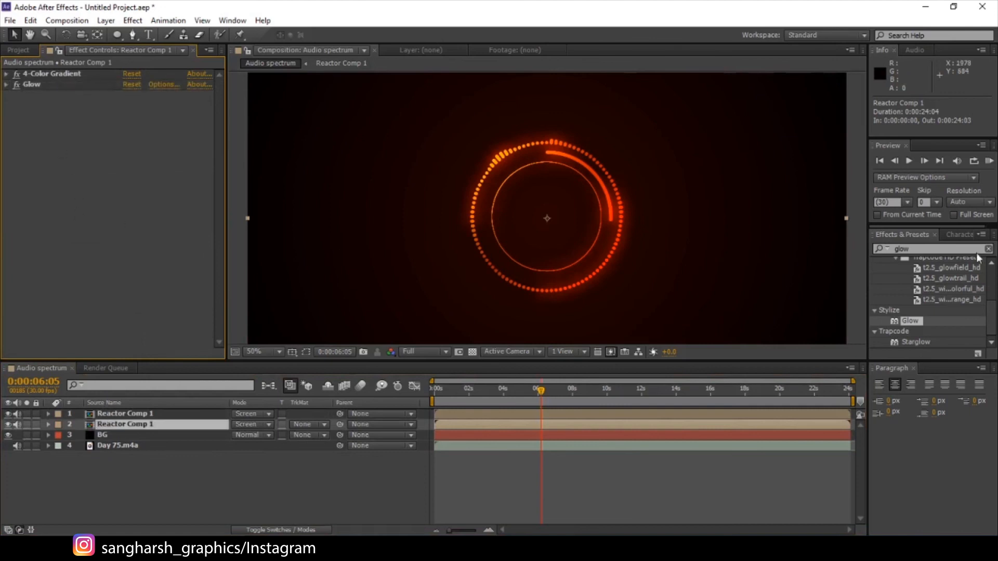
# - Apply CC Light Burst 2.5 to the lower Reactor Comp 1 layer and move Glow behind it in the effect order
pyautogui.click(941, 250)
pyautogui.write('brud')
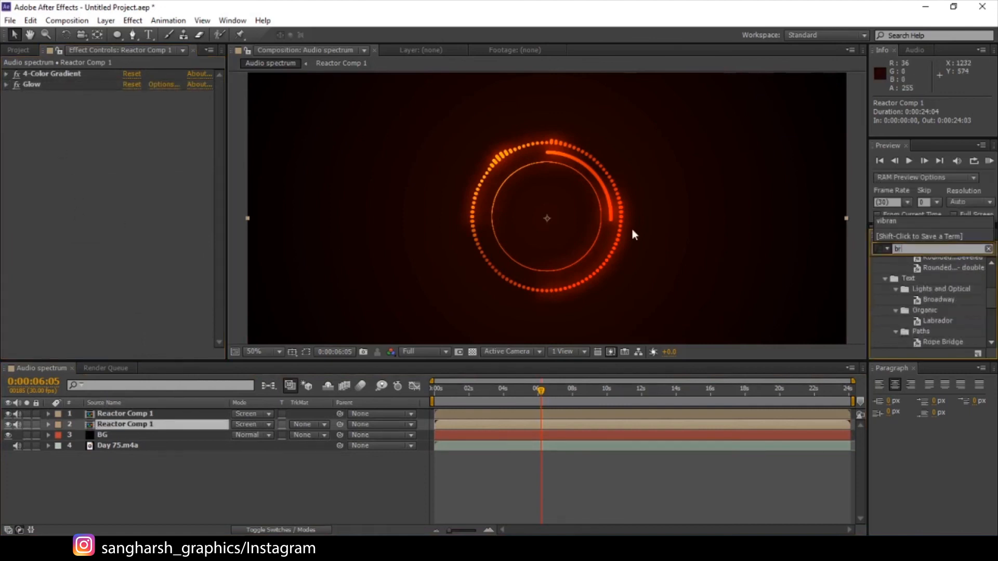
pyautogui.press('BackSpace')
pyautogui.press('BackSpace')
pyautogui.press('BackSpace')
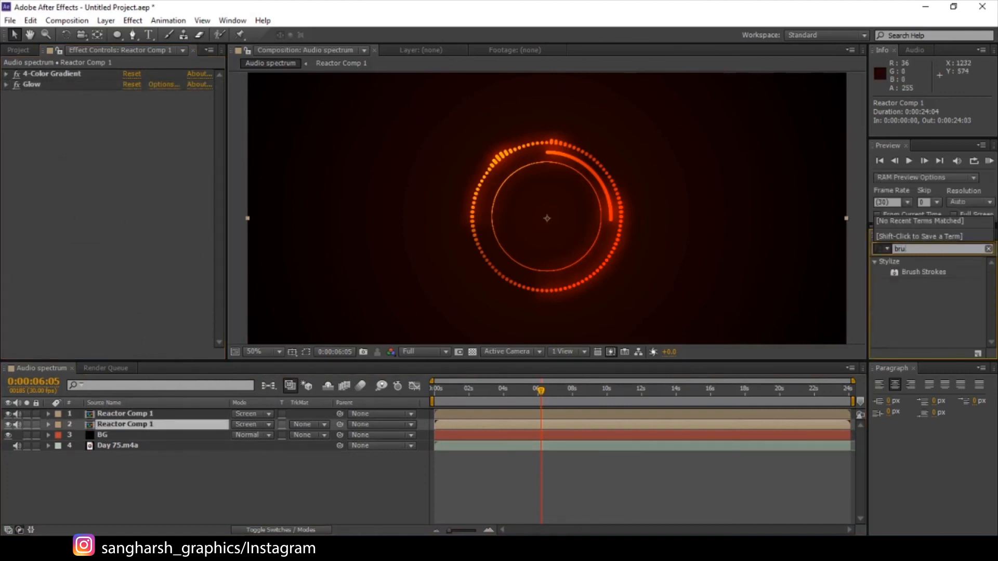
pyautogui.write('urs')
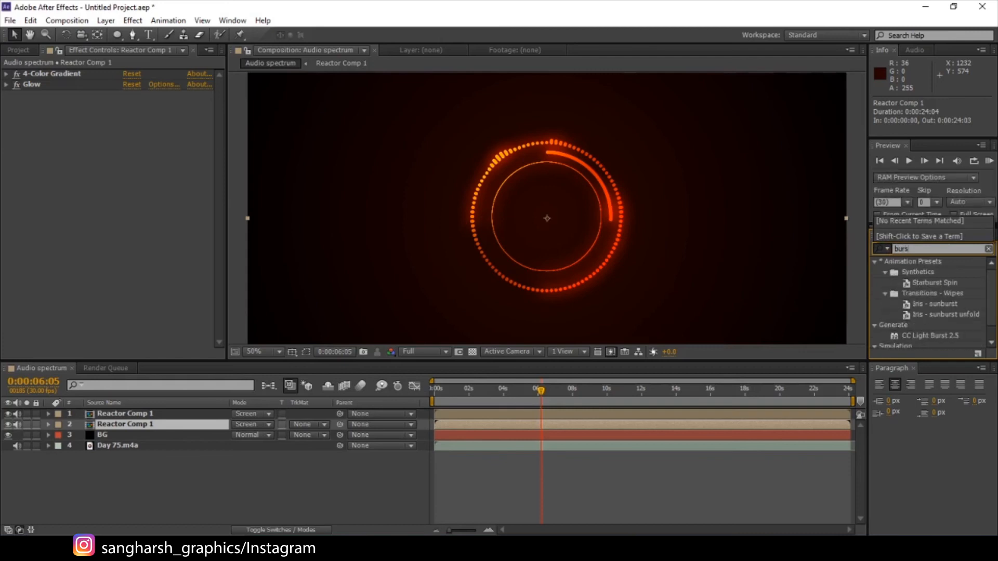
pyautogui.moveTo(947, 336); pyautogui.dragTo(114, 186)
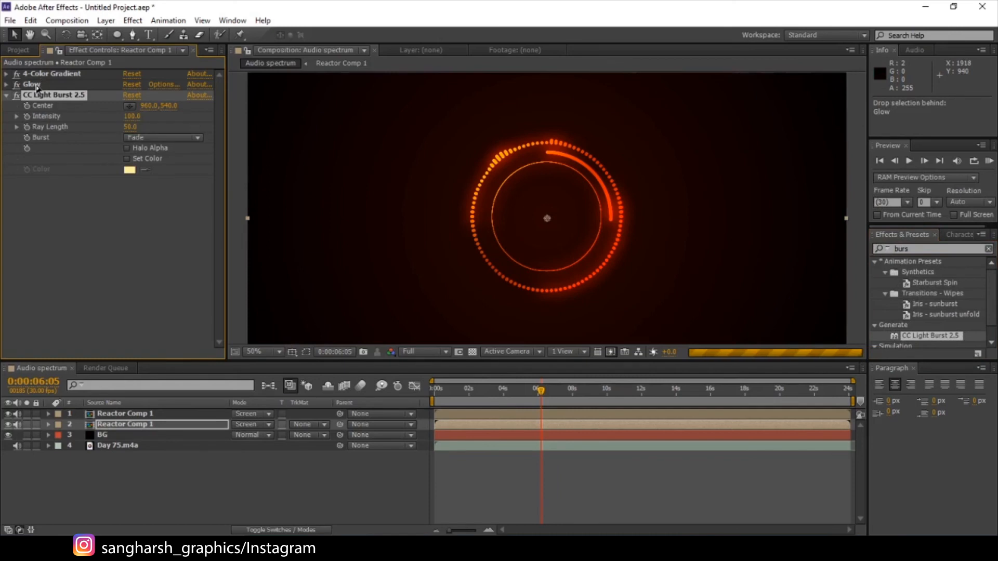
pyautogui.moveTo(36, 84); pyautogui.dragTo(52, 192)
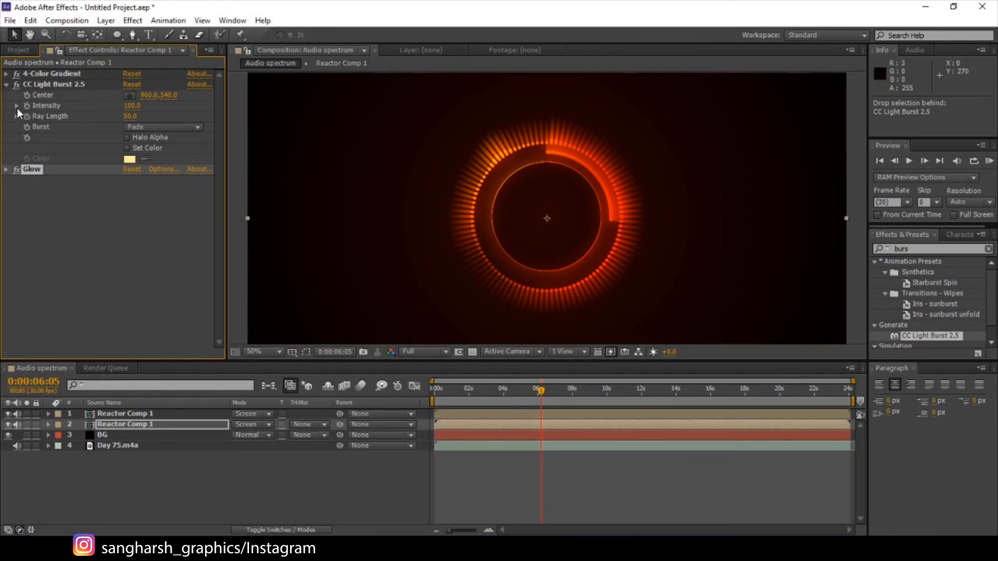
# - Keep the CC Light Burst 2.5 Burst type on Fade and set its Ray Length to 70
pyautogui.click(152, 127)
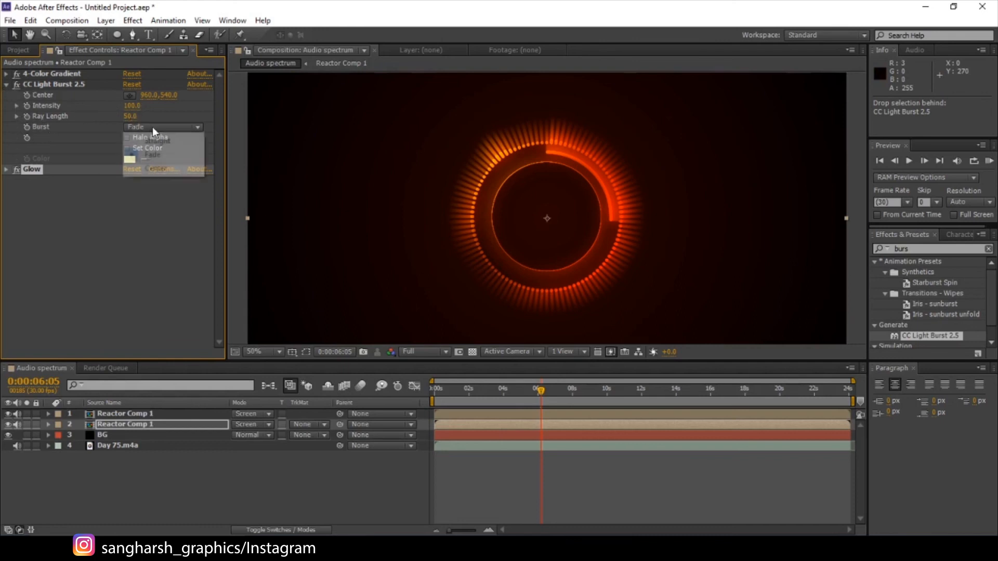
pyautogui.click(151, 156)
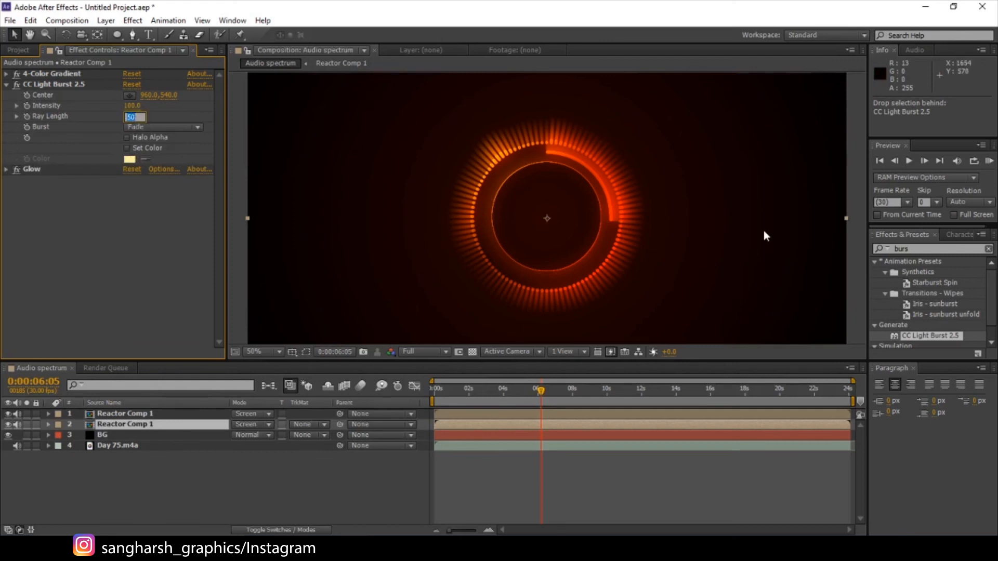
pyautogui.write('0')
pyautogui.press('Return')
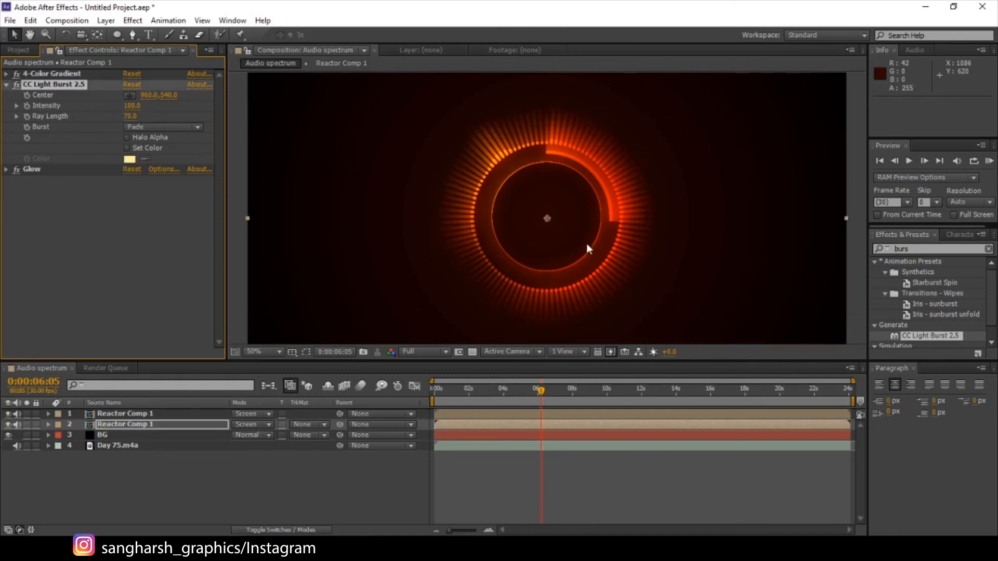
# - Check the lower Reactor Comp 1 layer at 0:00:02:27 and toggle its Glow effect to compare the look
pyautogui.click(148, 423)
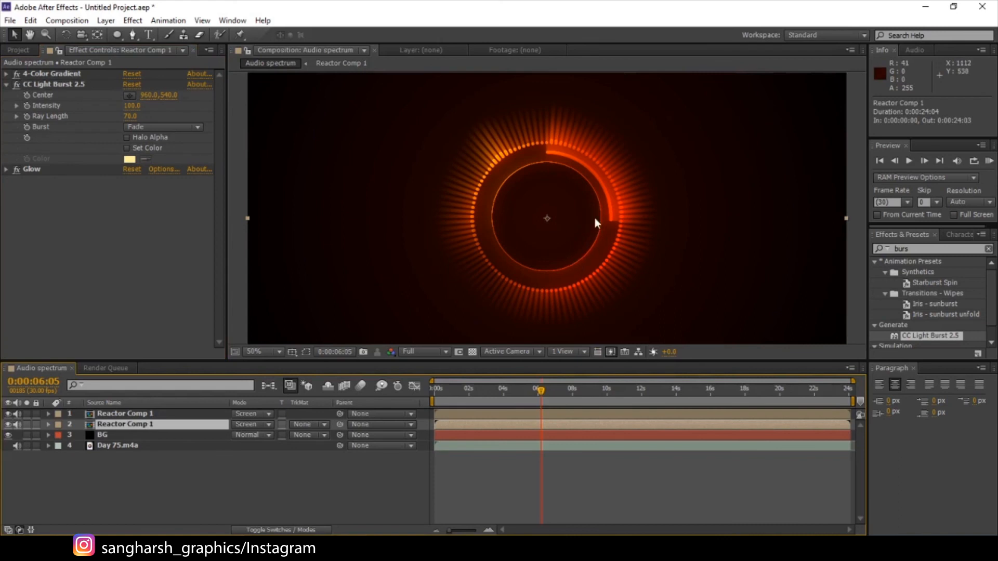
pyautogui.click(485, 392)
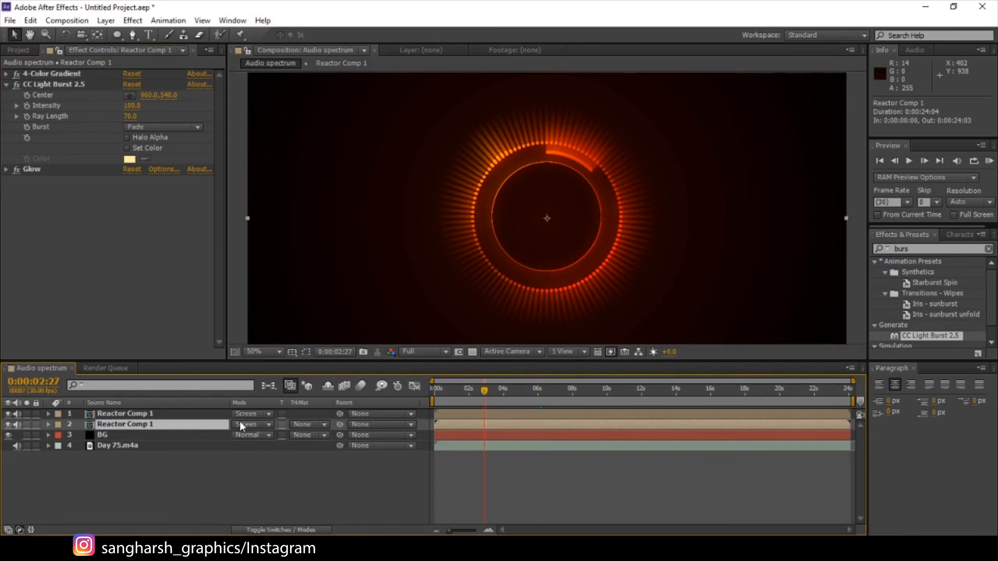
pyautogui.click(21, 173)
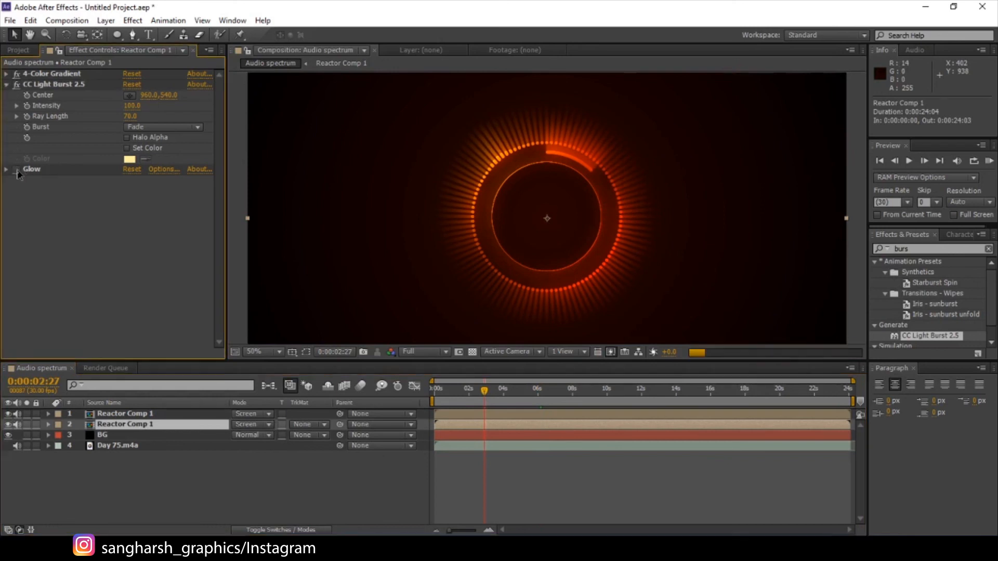
pyautogui.click(17, 170)
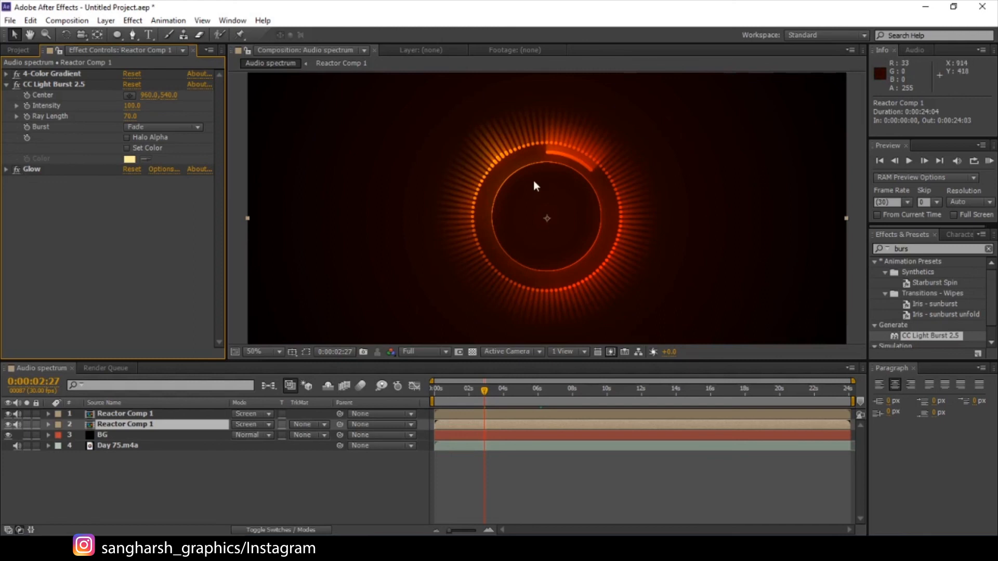
pyautogui.click(8, 88)
pyautogui.click(8, 87)
# - Try the Center and Straight Burst types of CC Light Burst 2.5 and return Burst to Fade
pyautogui.click(149, 129)
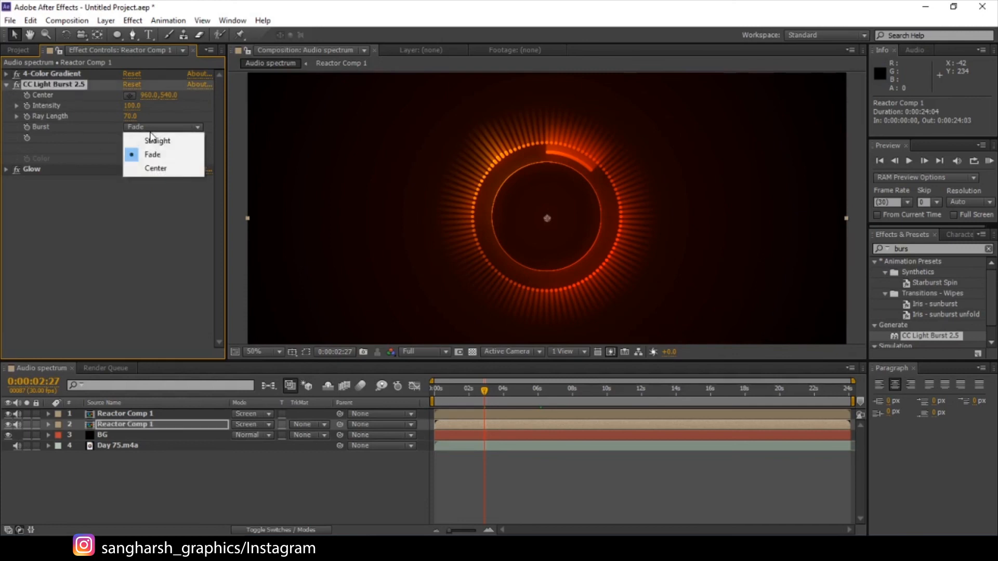
pyautogui.click(161, 168)
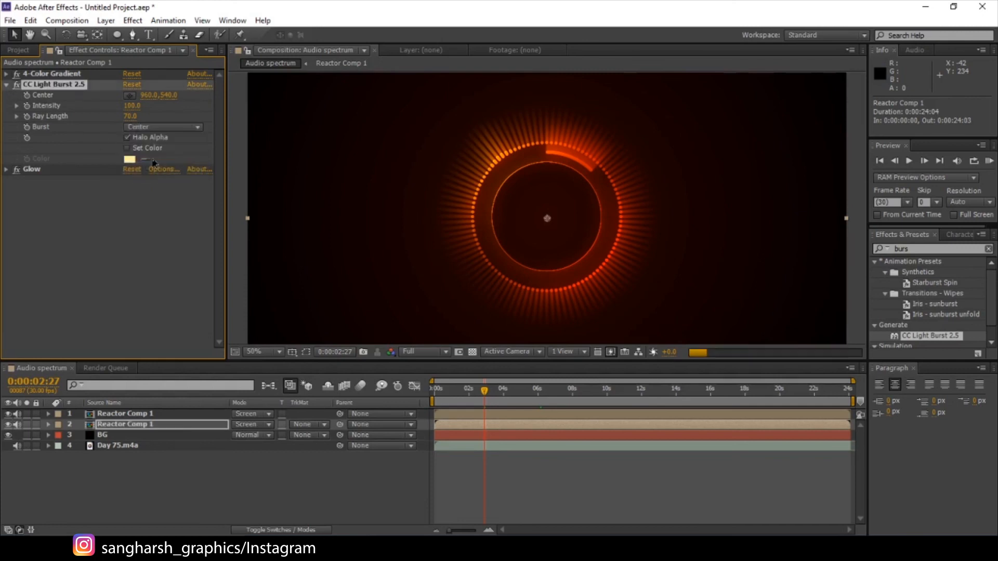
pyautogui.click(127, 138)
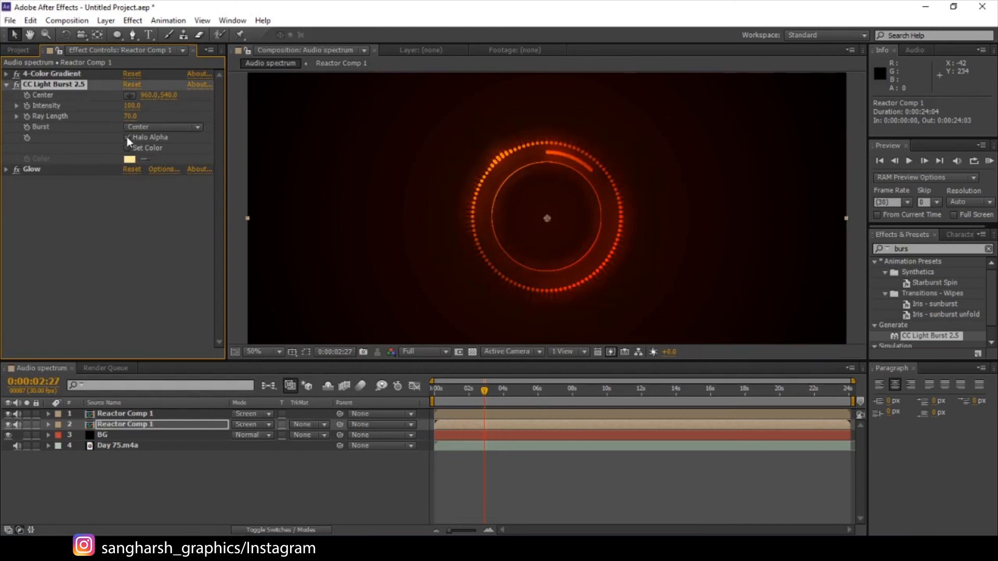
pyautogui.click(520, 391)
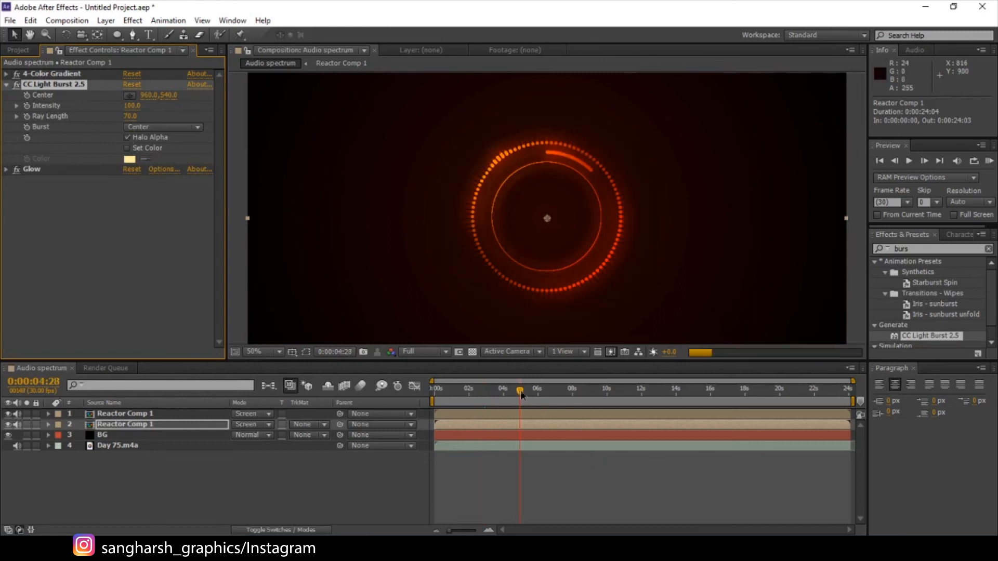
pyautogui.click(174, 127)
pyautogui.click(157, 141)
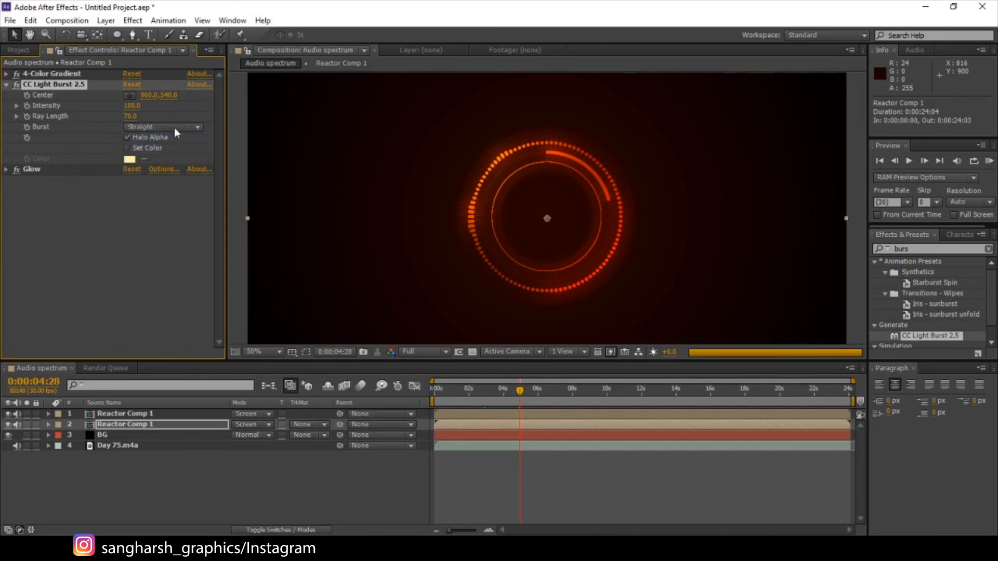
pyautogui.click(174, 127)
pyautogui.click(175, 153)
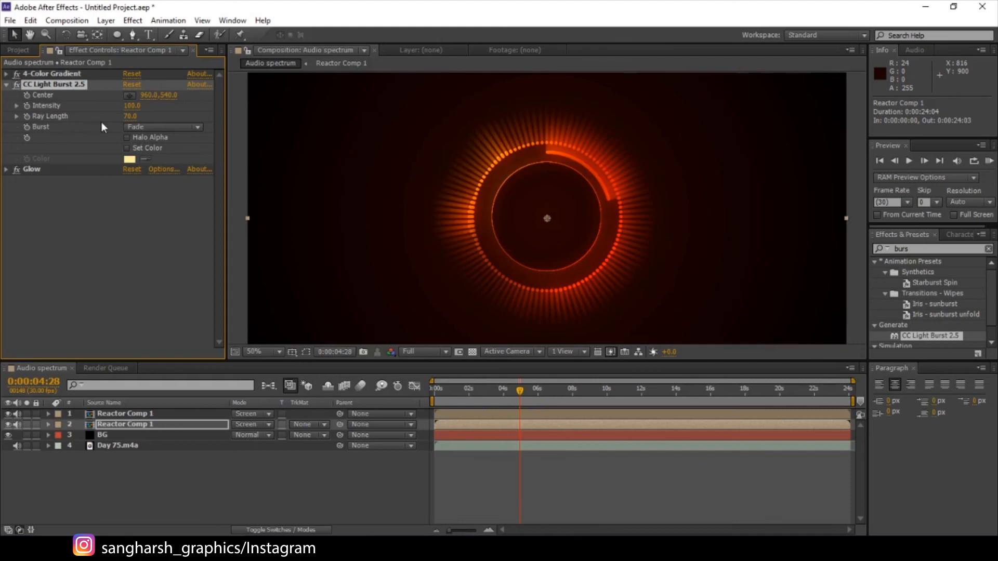
# - Set the CC Light Burst 2.5 Intensity to 50 on the lower Reactor Comp 1 layer
pyautogui.click(131, 105)
pyautogui.write('50')
pyautogui.press('Return')
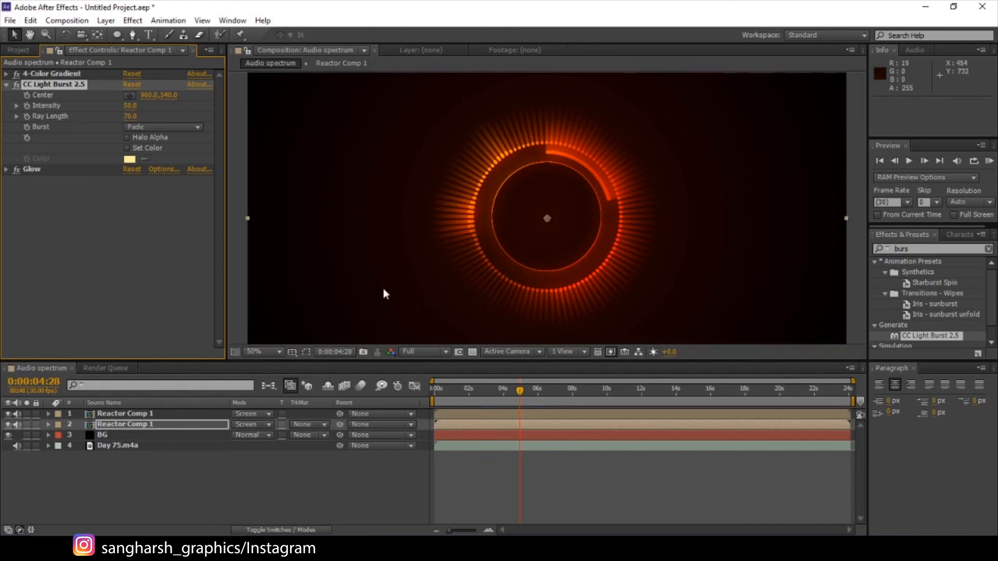
# - Set the lower Reactor Comp 1 layer's blending mode to Normal and its Opacity to 70%
pyautogui.click(129, 422)
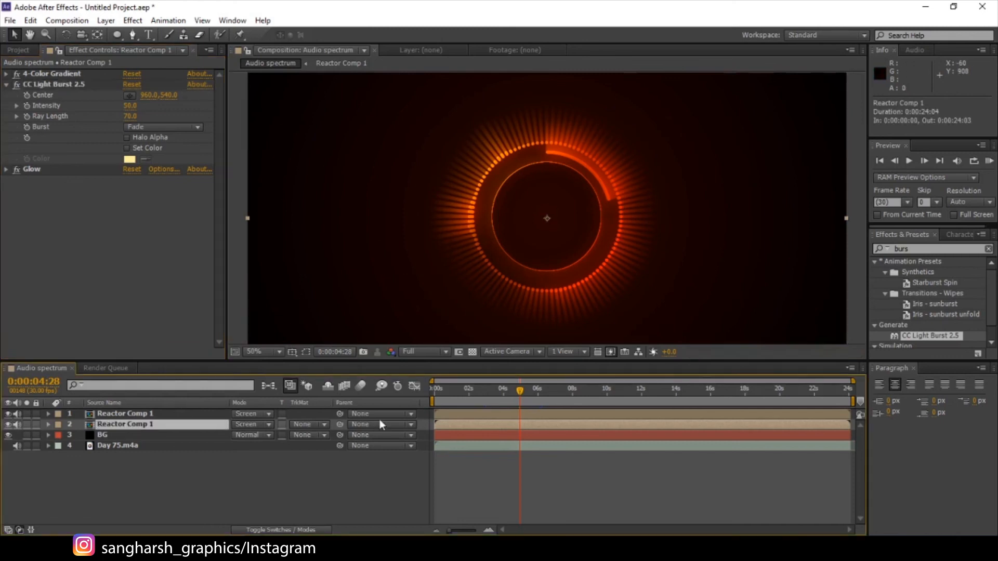
pyautogui.click(260, 425)
pyautogui.click(290, 73)
pyautogui.press('t')
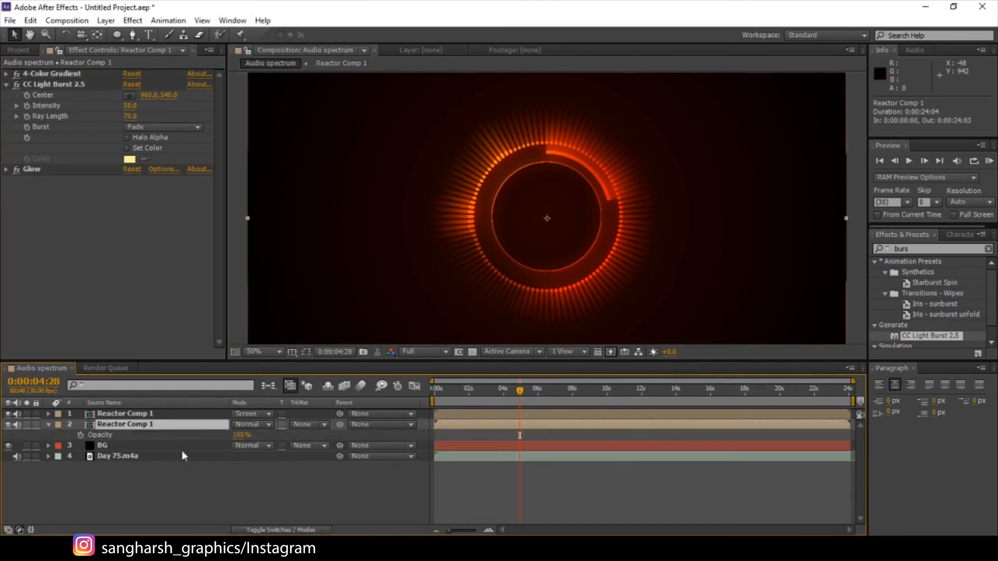
pyautogui.click(242, 435)
pyautogui.write('70')
pyautogui.press('Return')
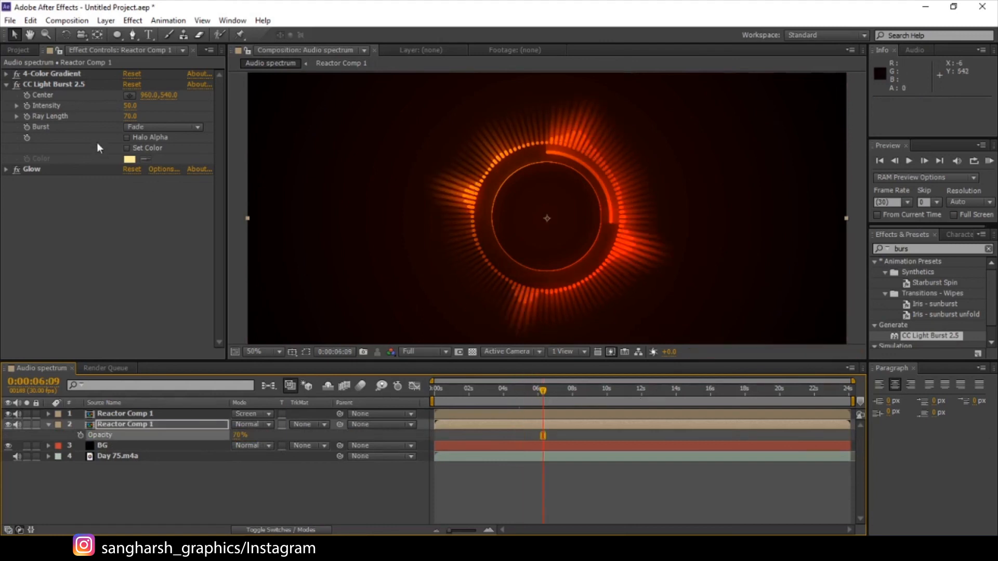
# - Set the CC Light Burst 2.5 Ray Length to 100, try an Intensity of 20 and settle on 10
pyautogui.click(125, 117)
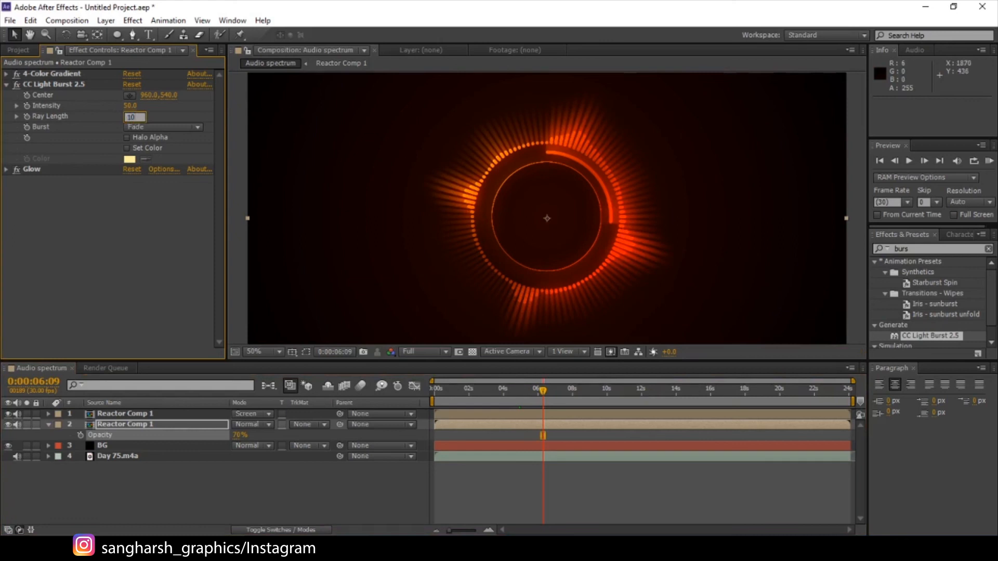
pyautogui.press('Return')
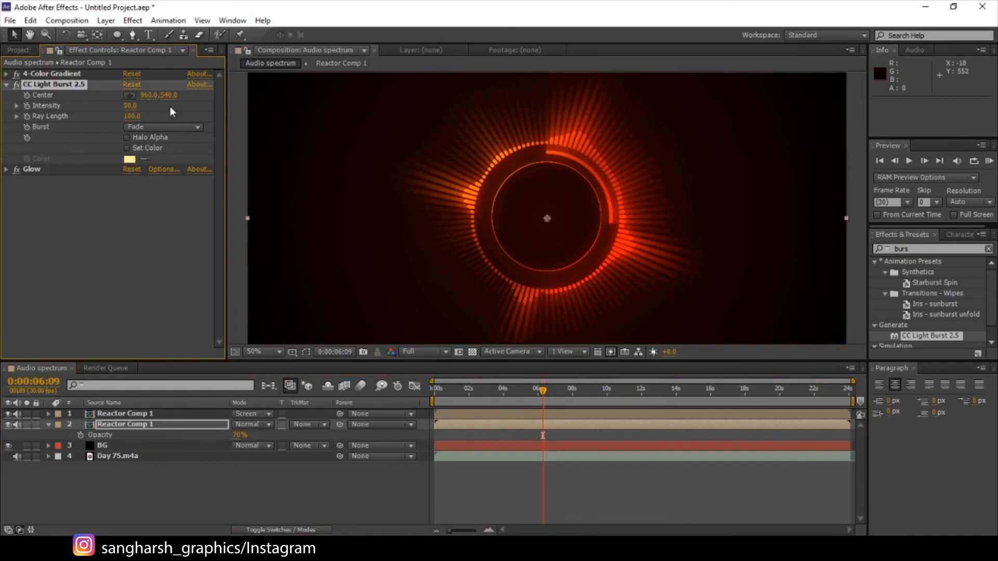
pyautogui.click(129, 105)
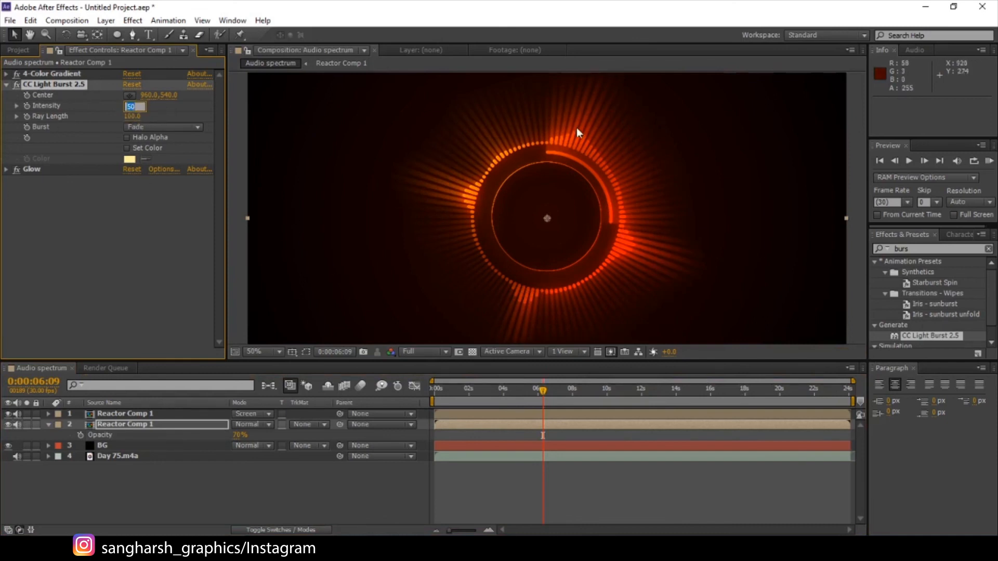
pyautogui.write('0')
pyautogui.press('Return')
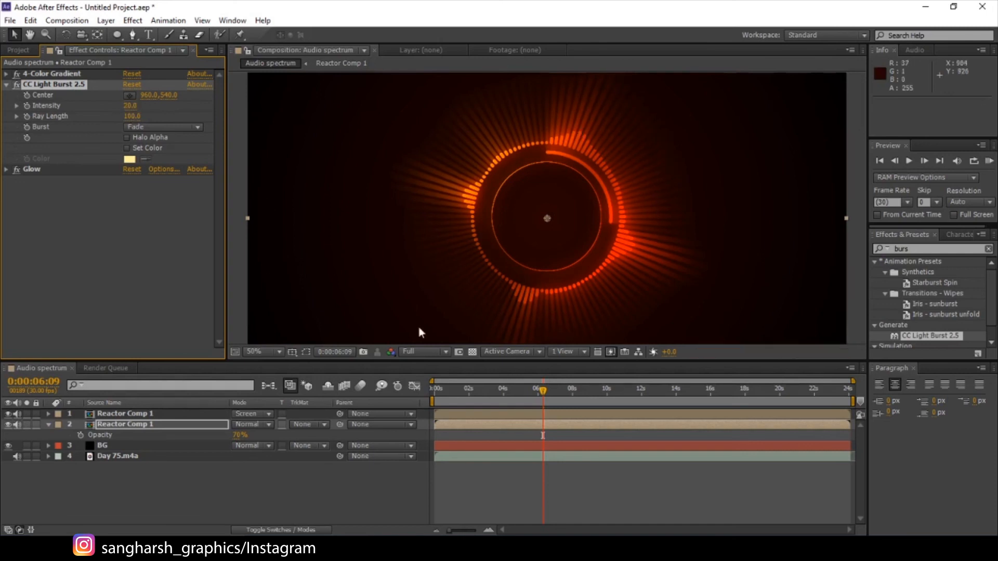
pyautogui.click(128, 107)
pyautogui.write('10')
pyautogui.press('Return')
# - Set the lower Reactor Comp 1 layer's blending mode to Screen and scrub the timeline to 0:00:24:03 to check the animation
pyautogui.click(243, 426)
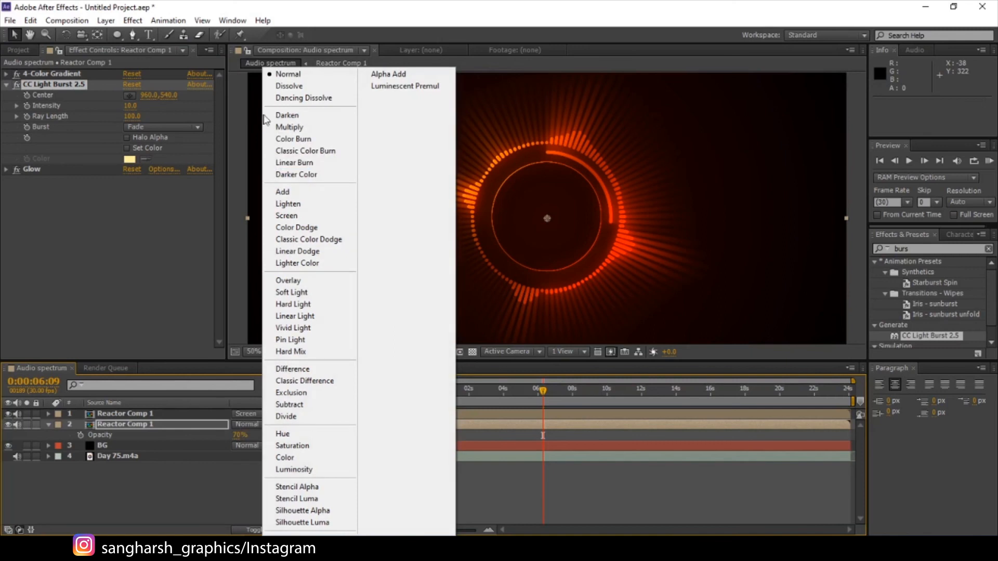
pyautogui.click(289, 215)
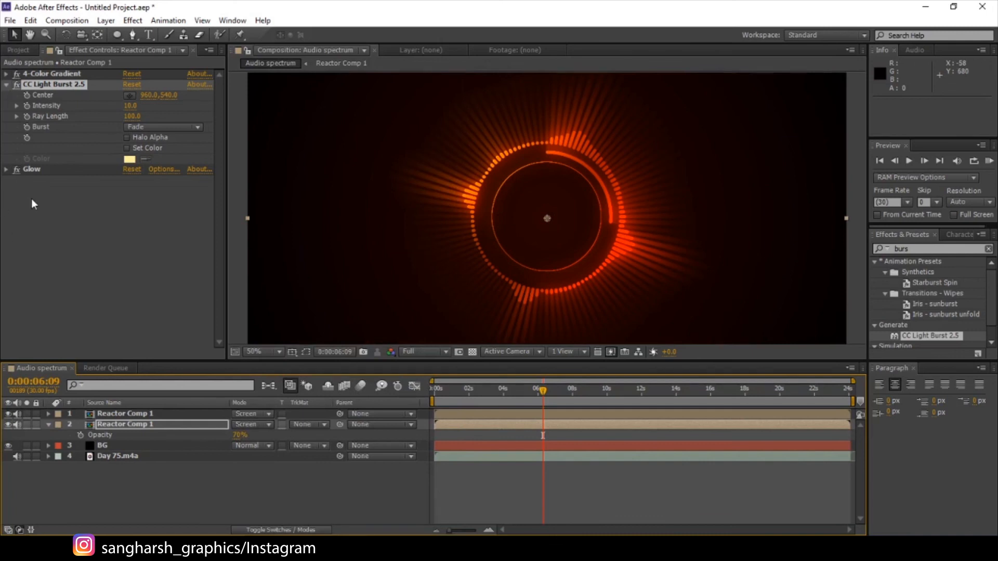
pyautogui.moveTo(434, 397); pyautogui.dragTo(861, 464)
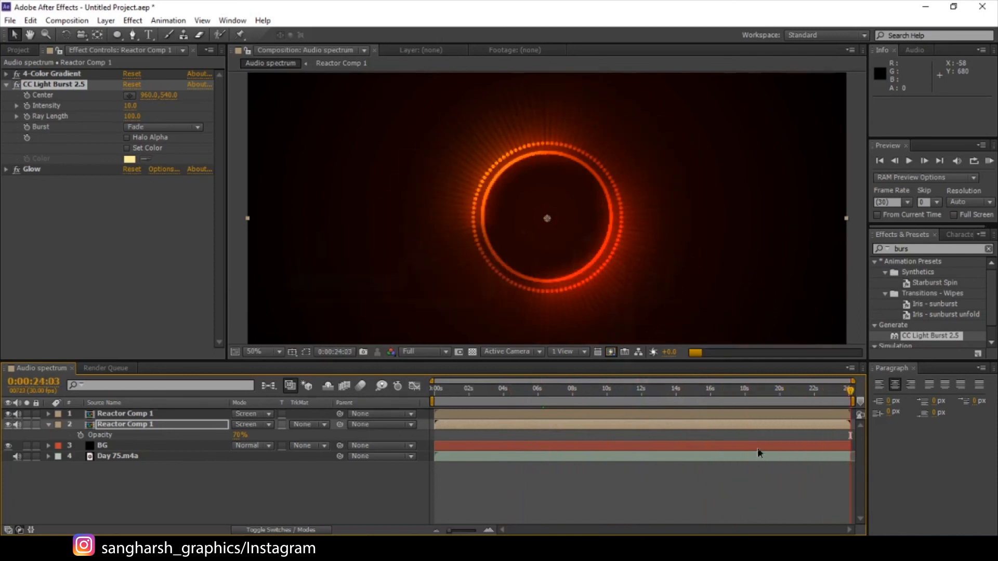